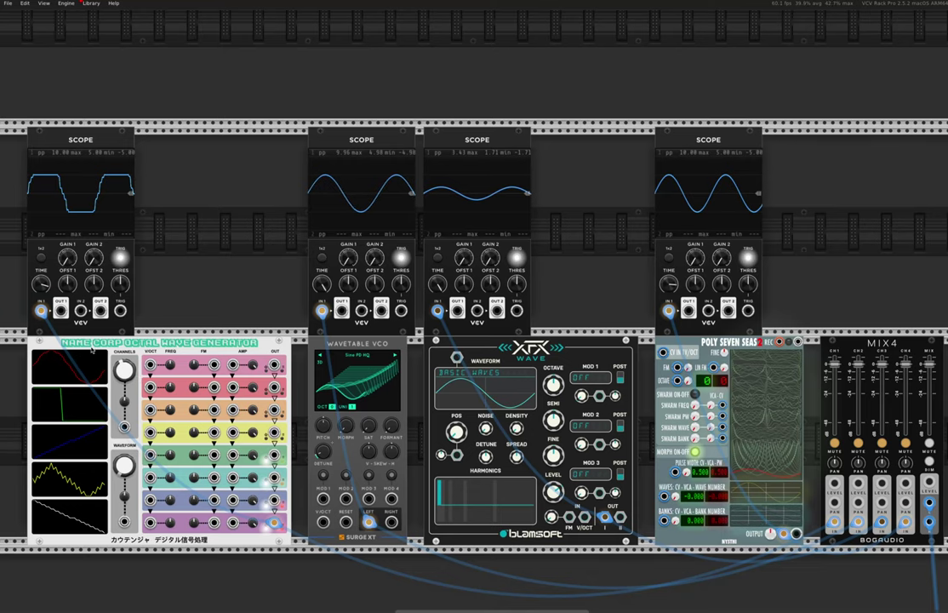
- Pick an option from the Octal Wave Generator's right-click menu
scroll(221, 349, "right", 1)
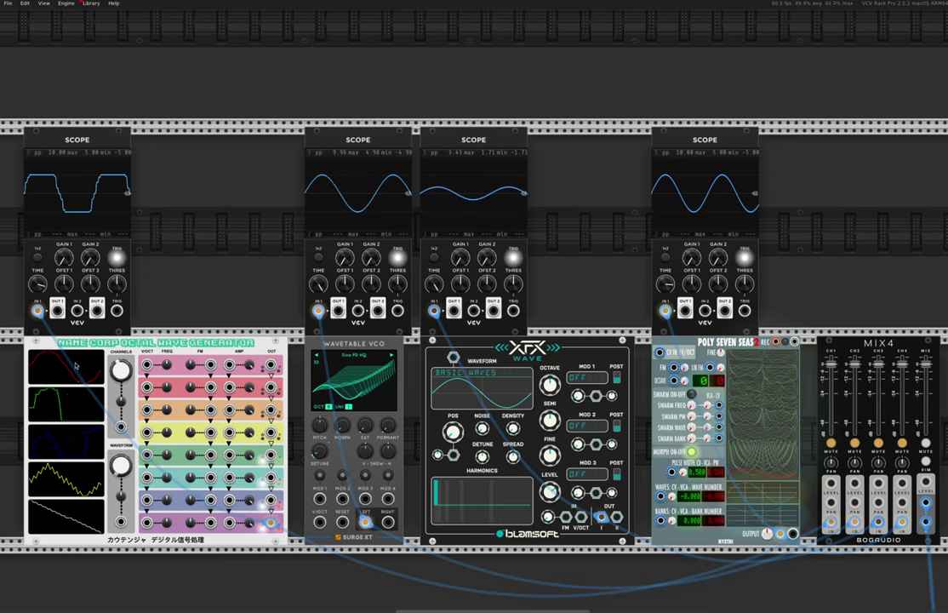
right_click(96, 302)
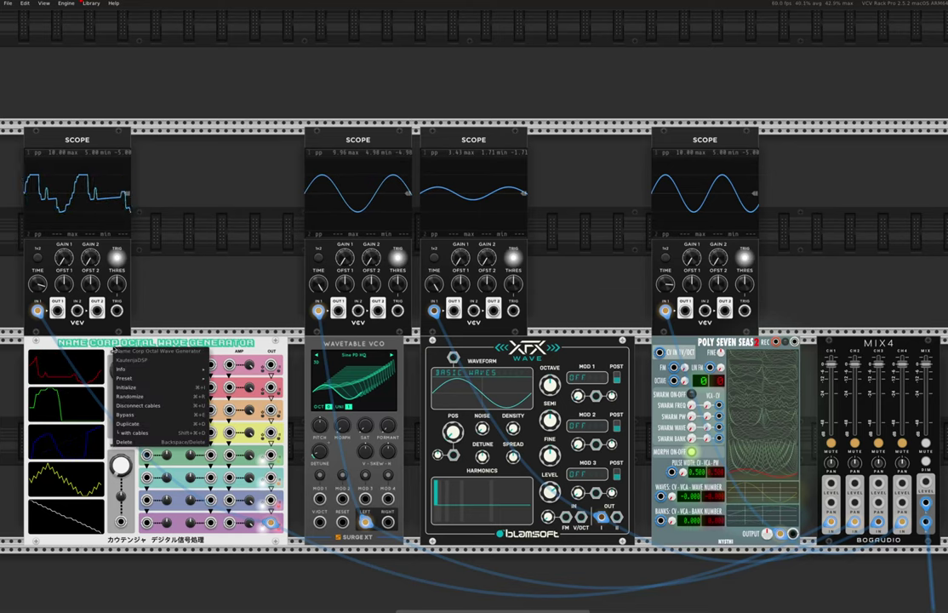
left_click(170, 374)
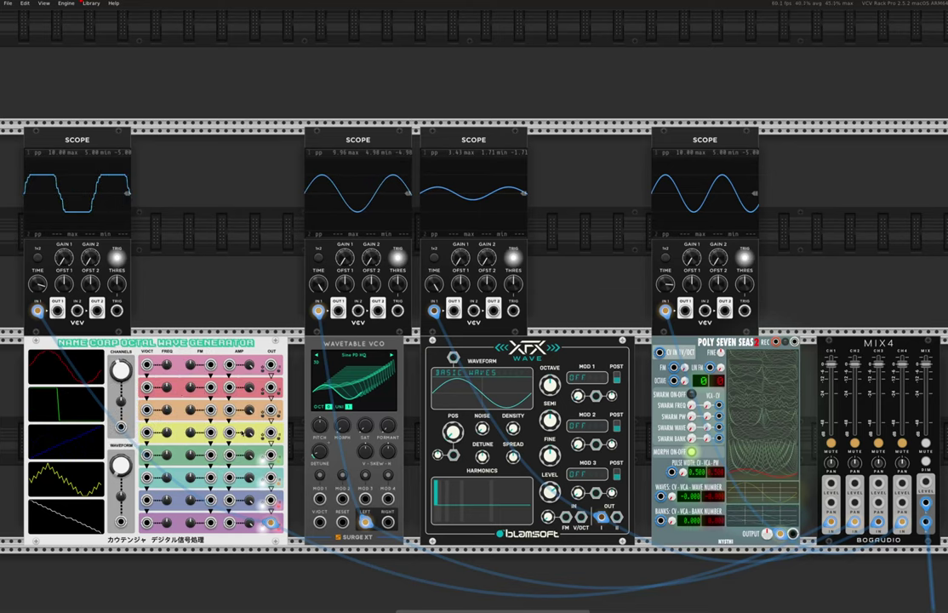
- Unmute mixer channels 1 and 2 and morph the Octal waveform to about 2.45
left_click(854, 444)
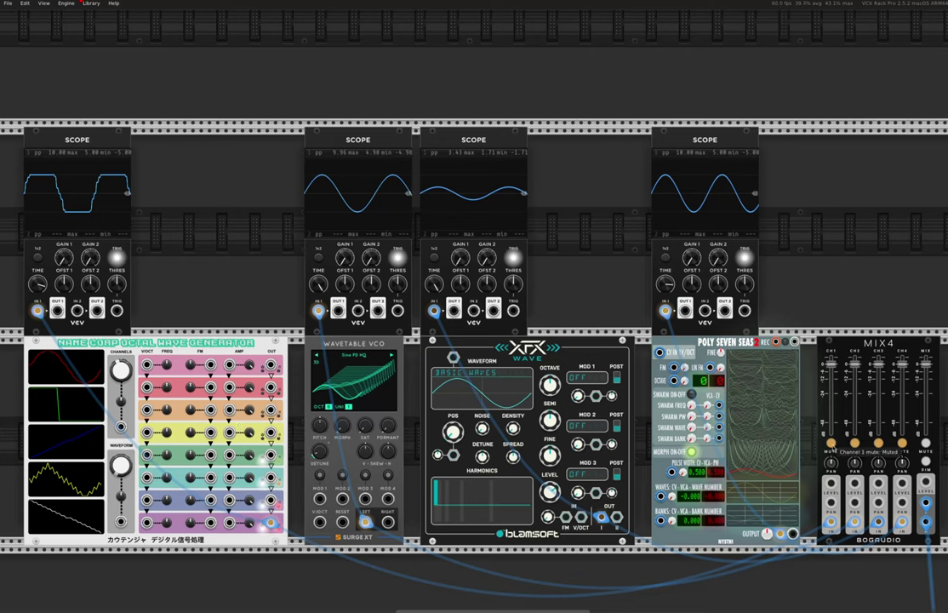
left_click(830, 444)
left_click(854, 443)
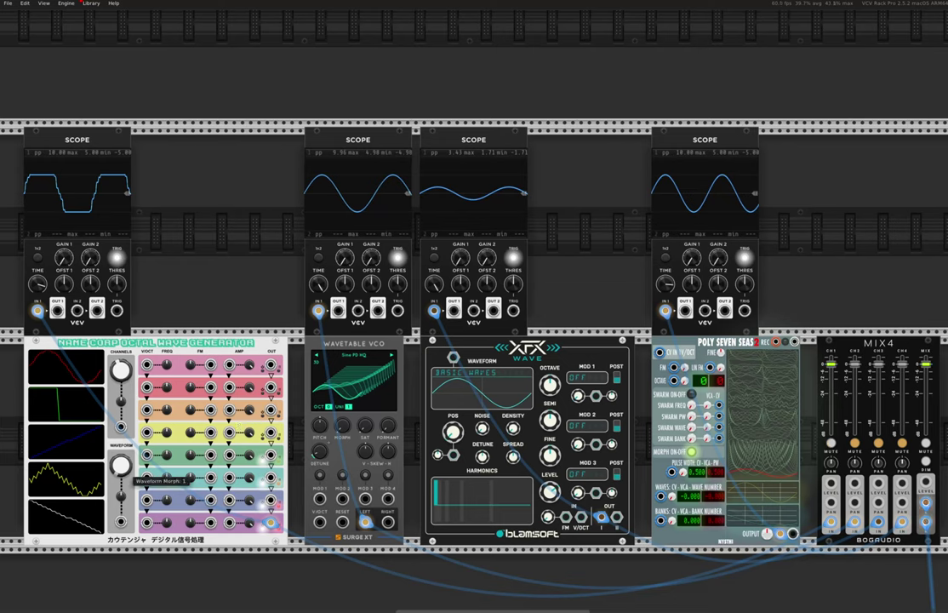
mouse_move(122, 465)
left_mouse_down()
mouse_move(122, 425)
mouse_move(121, 454)
left_mouse_up()
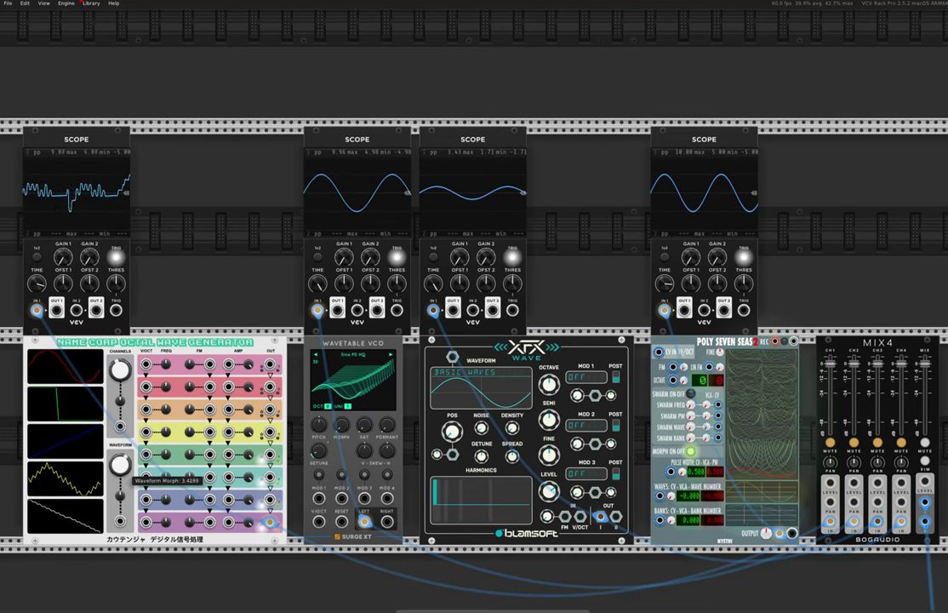
mouse_move(120, 463)
left_mouse_down()
mouse_move(120, 455)
mouse_move(120, 467)
left_mouse_up()
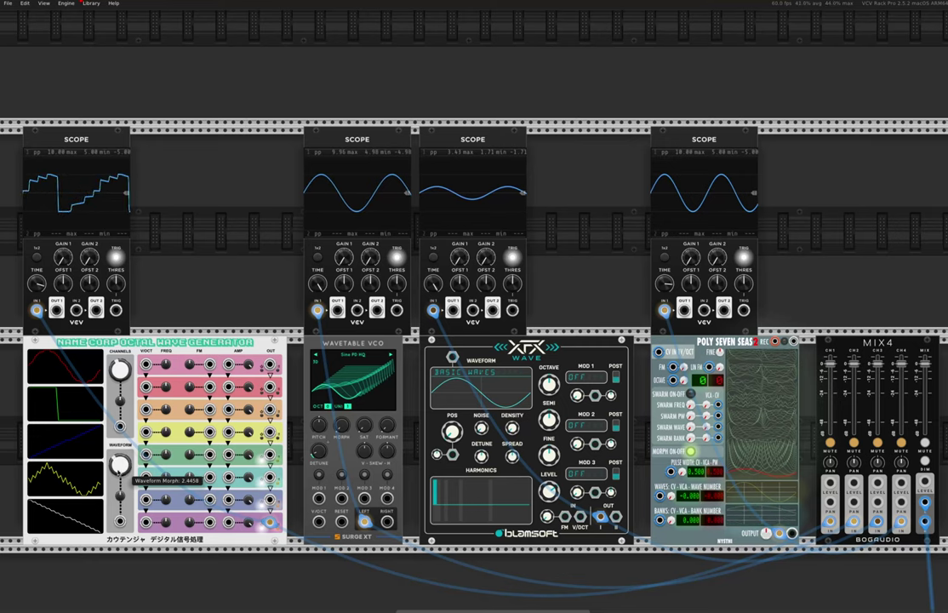
- Add a VCV LFO and patch its sine output into the Octal Wave Generator's waveform CV
right_click(172, 239)
type("lfo")
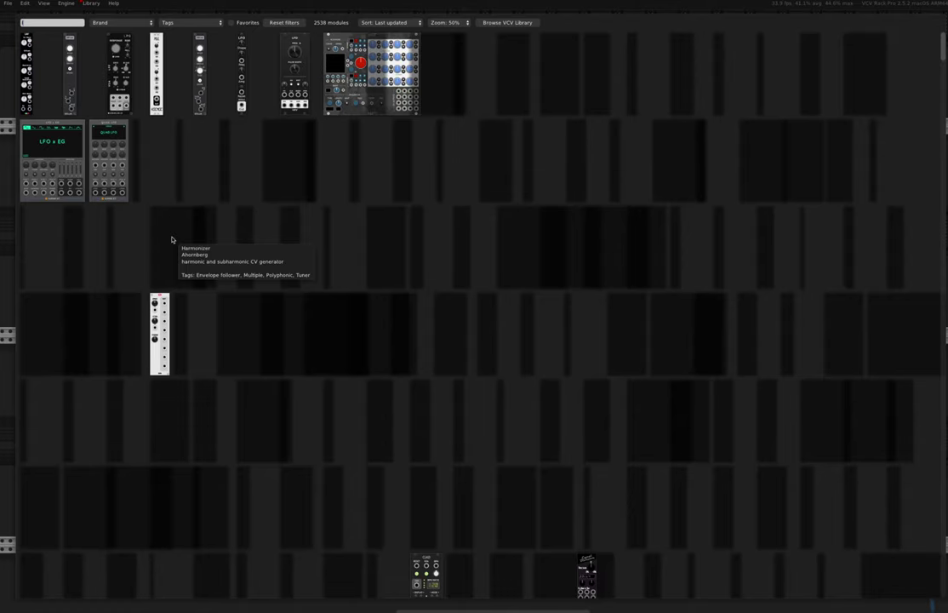
left_click(142, 89)
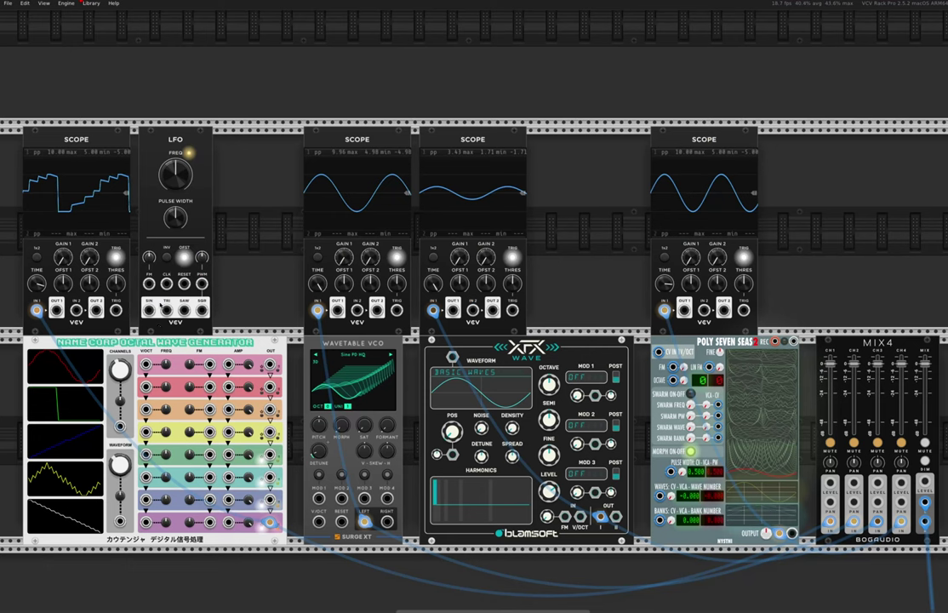
left_click_drag(149, 308, 120, 521)
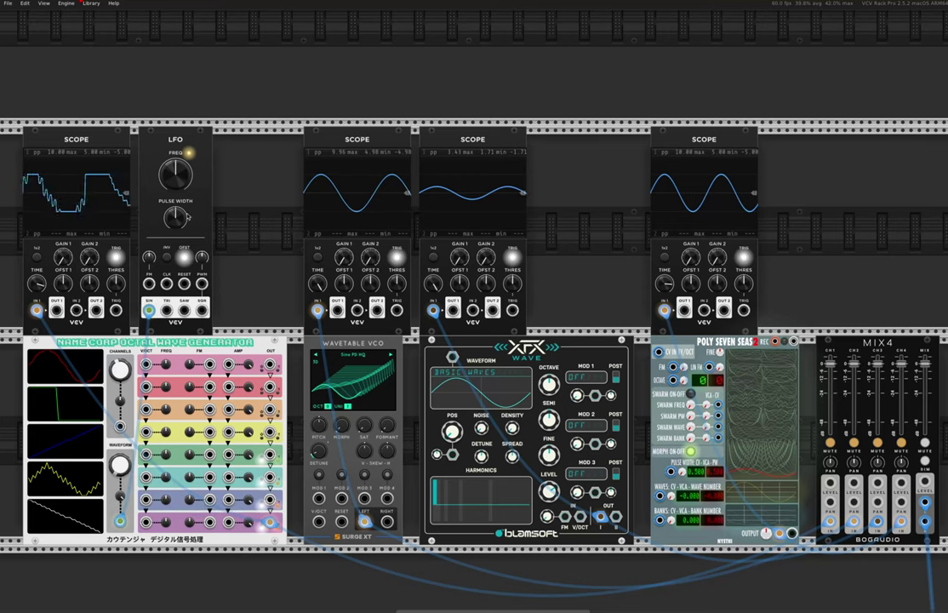
- Slow the LFO's frequency down to about 0.24 Hz
mouse_move(178, 174)
left_click_drag(178, 174, 178, 206)
mouse_move(121, 464)
mouse_move(182, 177)
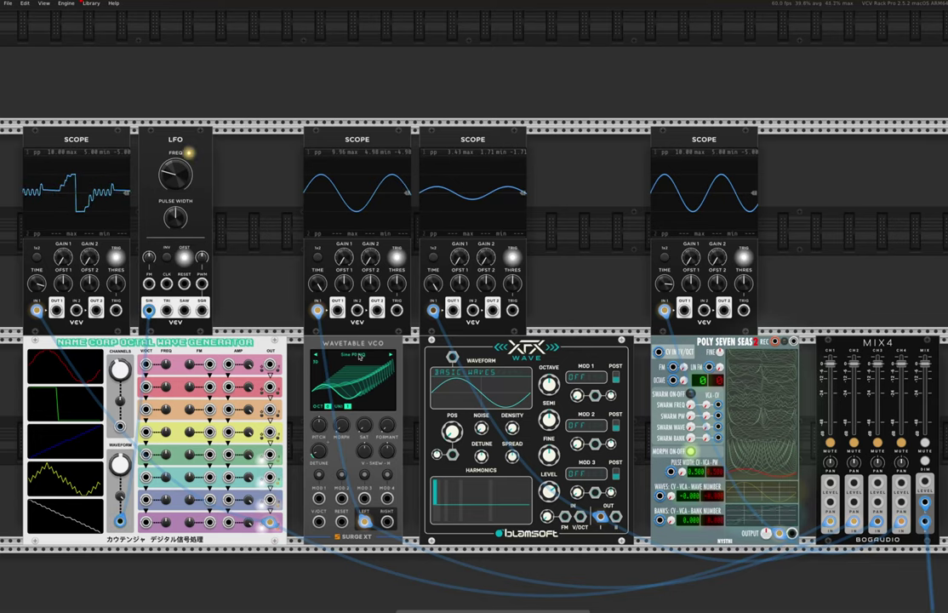
- Browse the wavetable list without changing it, then unmute and solo mixer channel 2
left_click(360, 357)
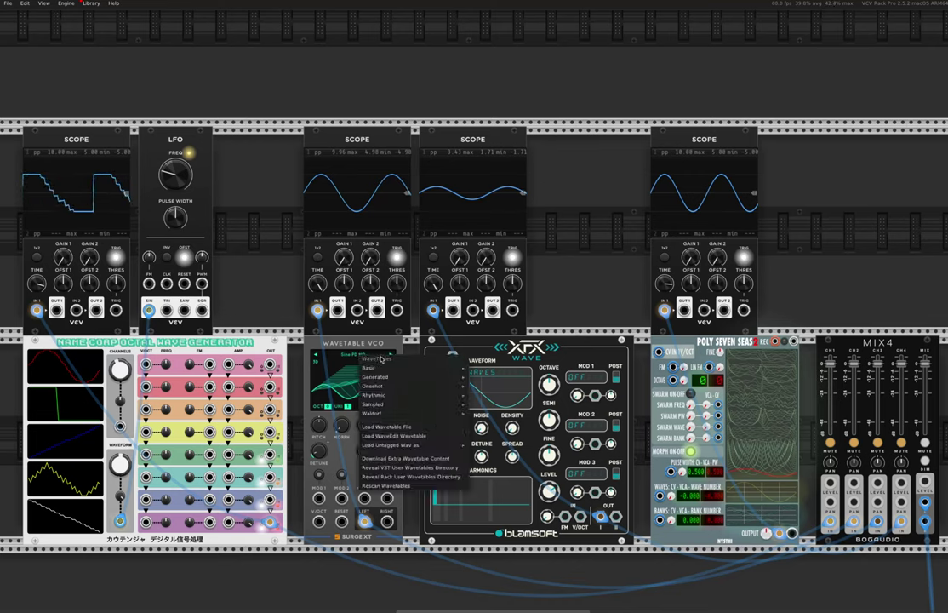
mouse_move(390, 377)
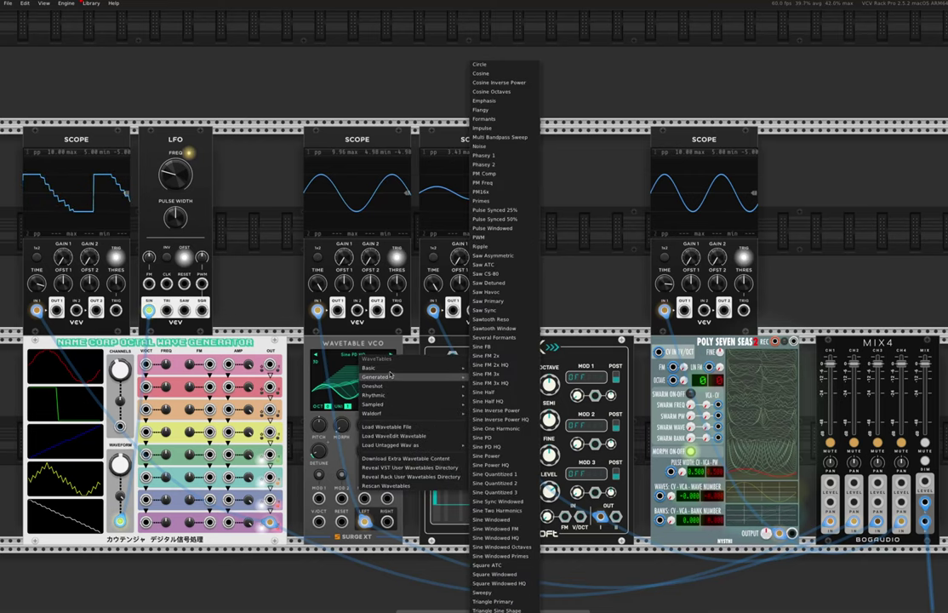
mouse_move(381, 407)
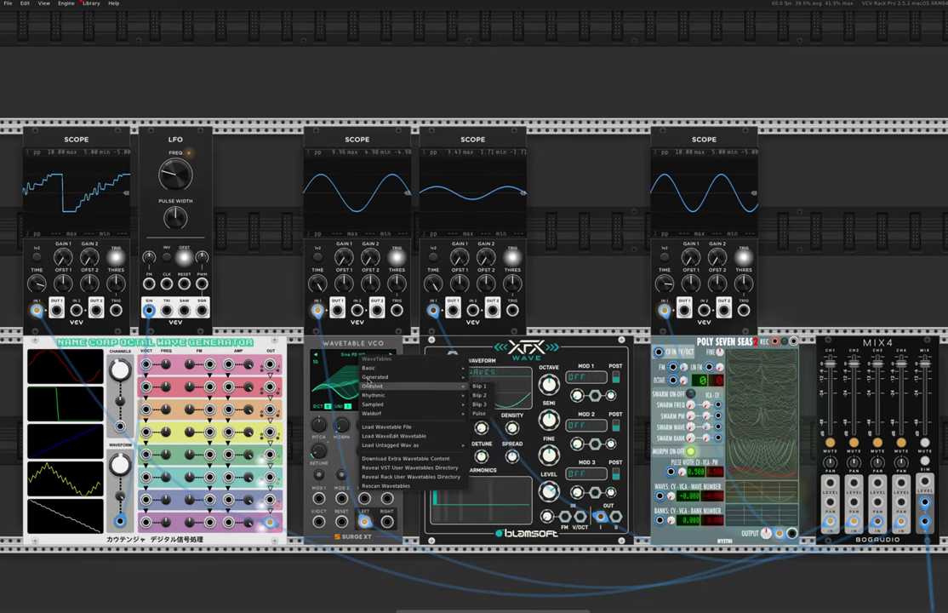
key("Escape")
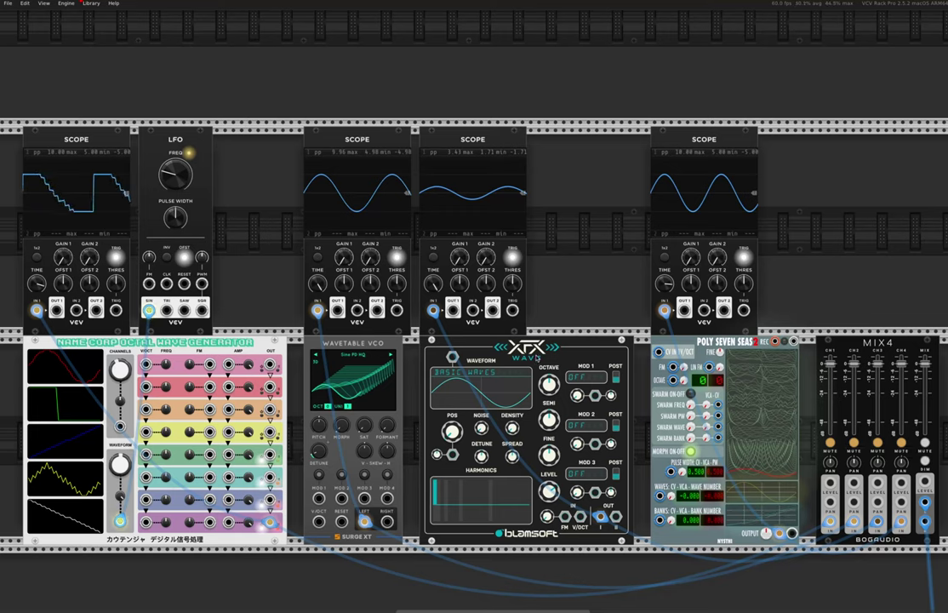
left_click(853, 442)
mouse_move(340, 425)
left_mouse_down()
mouse_move(343, 374)
mouse_move(343, 407)
left_mouse_up()
mouse_move(850, 368)
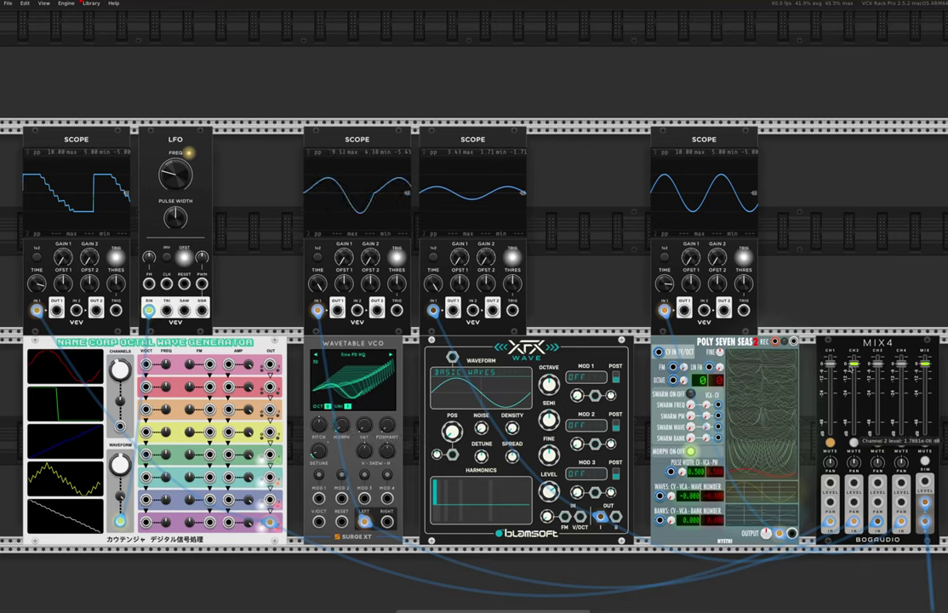
left_click(854, 442, "ctrl")
- Load the Waldorf microwave1 wavetable and sweep its morph, settling back near zero
left_click(351, 352)
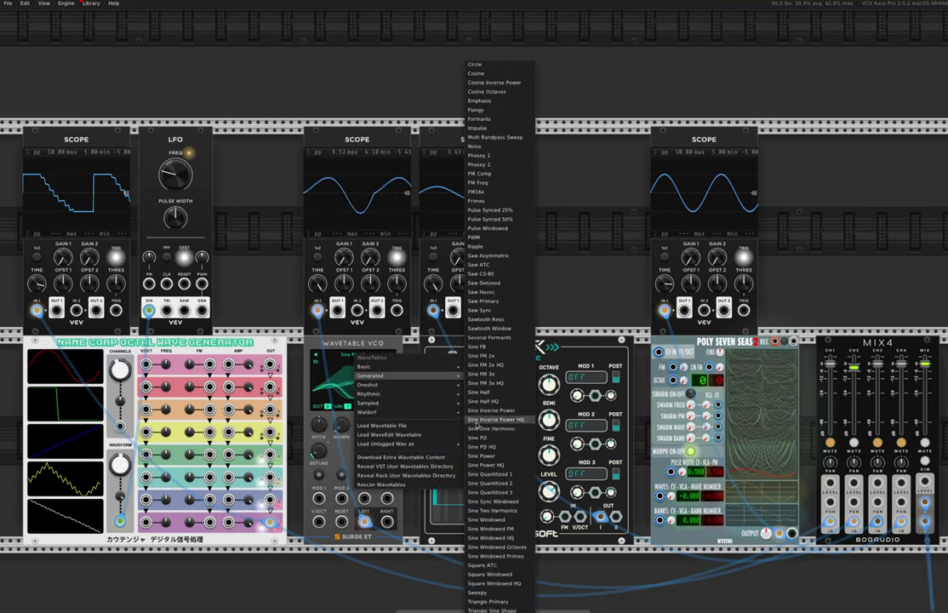
mouse_move(457, 413)
left_click(482, 392)
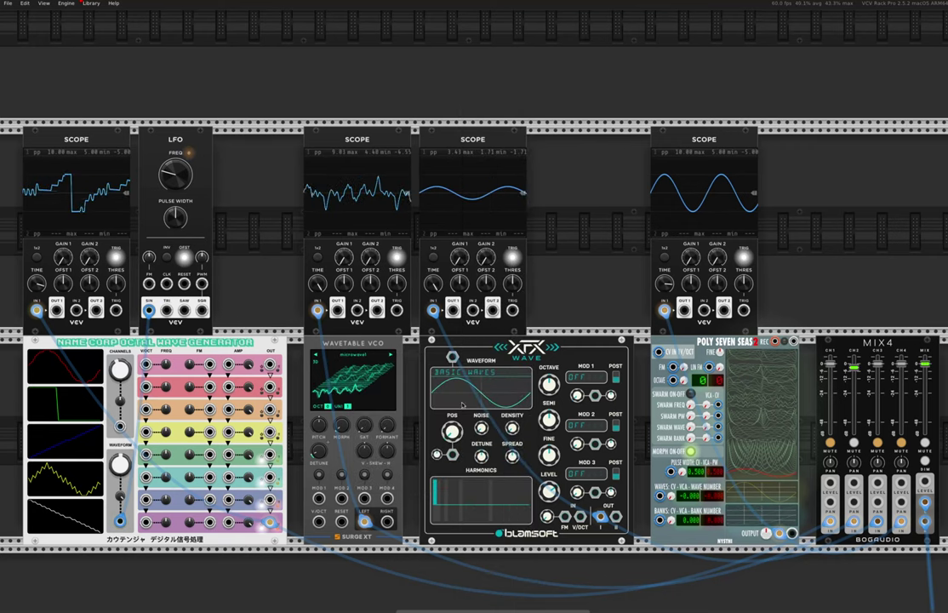
mouse_move(341, 425)
left_click_drag(341, 426, 340, 377)
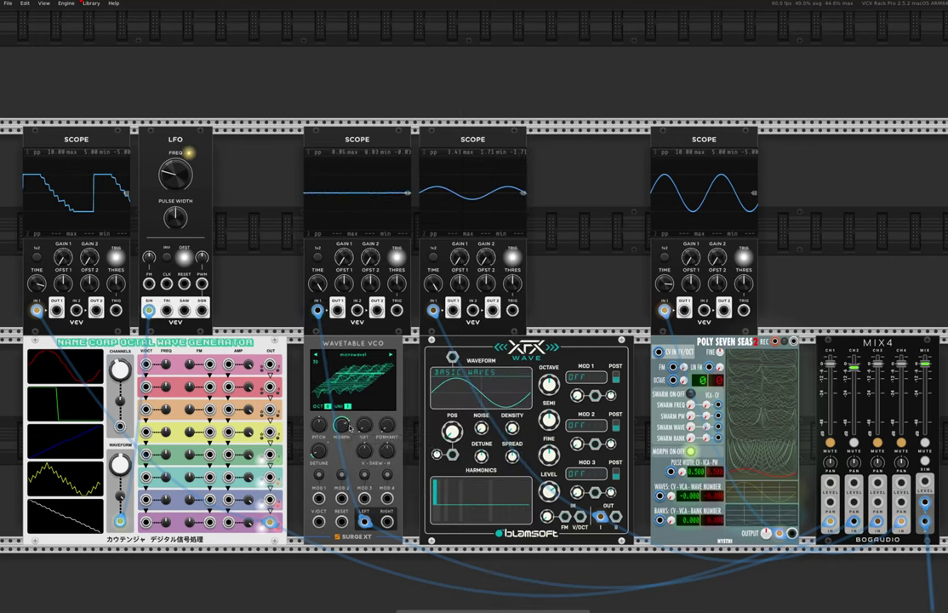
mouse_move(349, 428)
left_mouse_down()
mouse_move(349, 409)
mouse_move(349, 476)
left_mouse_up()
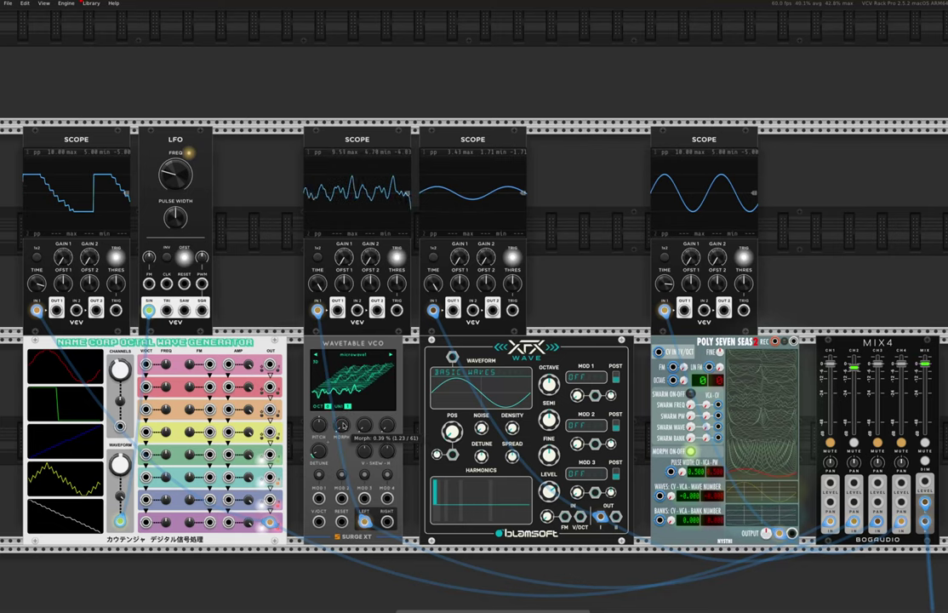
mouse_move(342, 423)
left_mouse_down()
mouse_move(342, 372)
mouse_move(341, 400)
mouse_move(341, 390)
left_mouse_up()
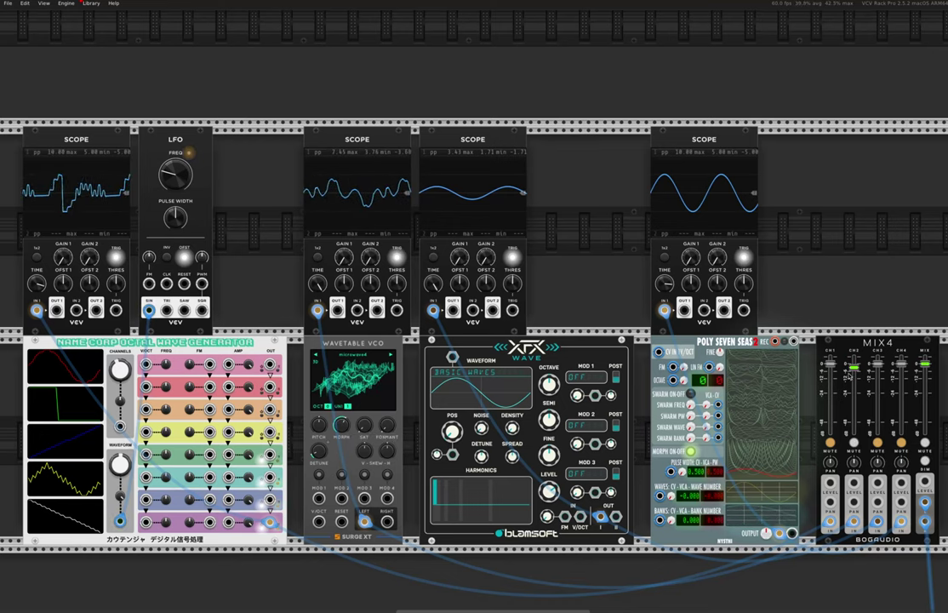
- Move the LFO into the empty rack gap and route its sine to the VCO morph modulation
mouse_move(856, 438)
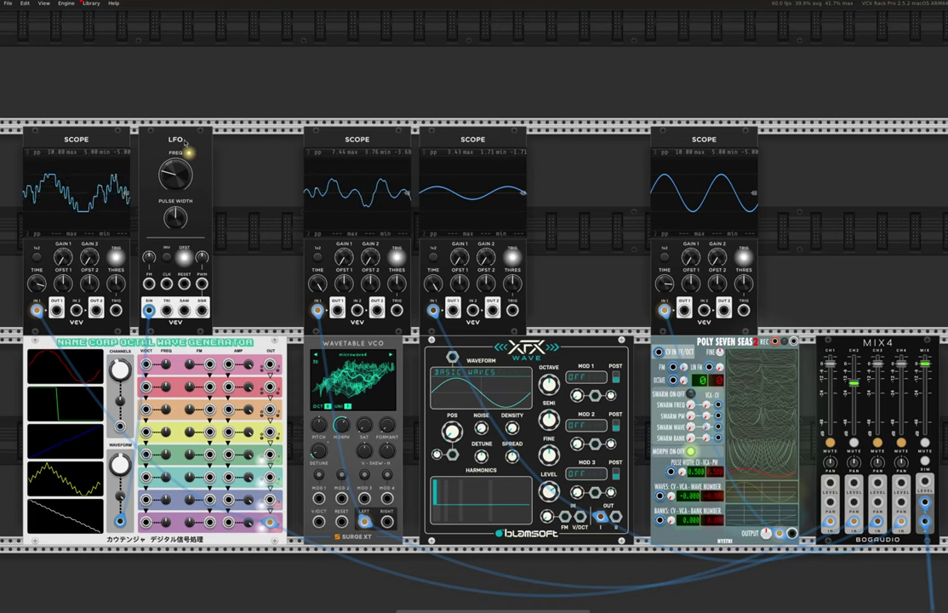
left_click_drag(187, 140, 261, 141)
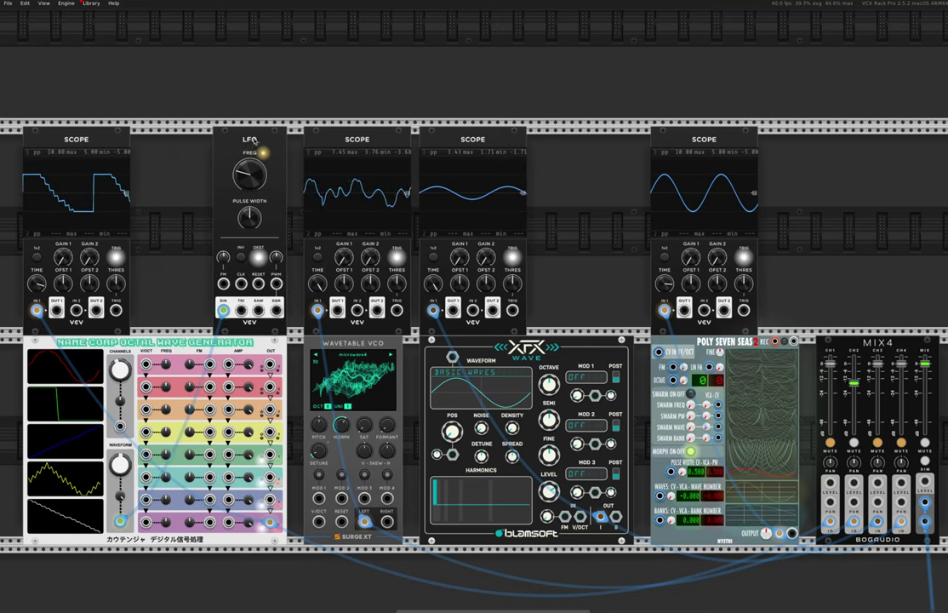
left_click_drag(223, 310, 319, 496)
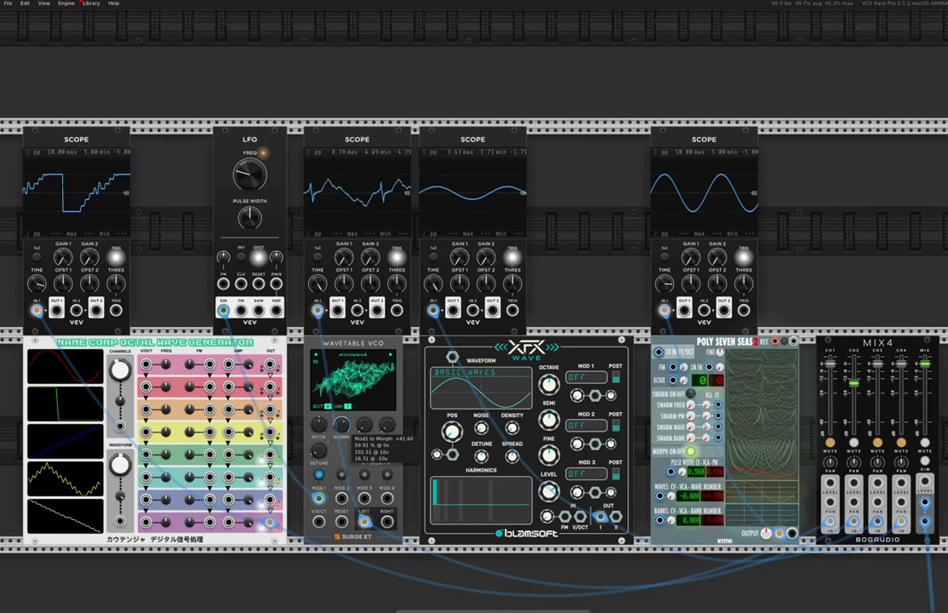
left_click_drag(341, 426, 337, 442)
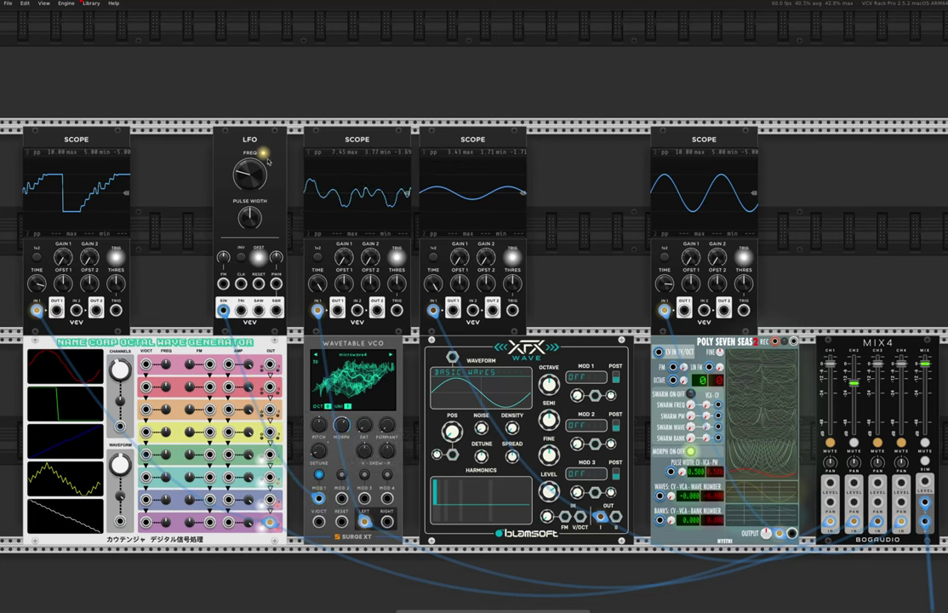
- Slow the LFO to about 0.11 Hz and set the morph modulation amount to +50
left_click_drag(249, 175, 249, 186)
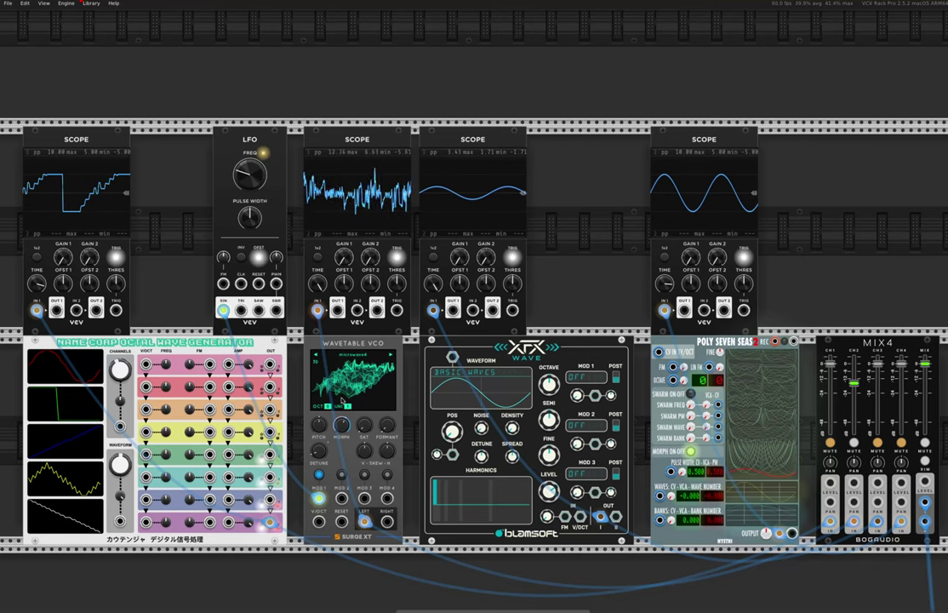
right_click(341, 424)
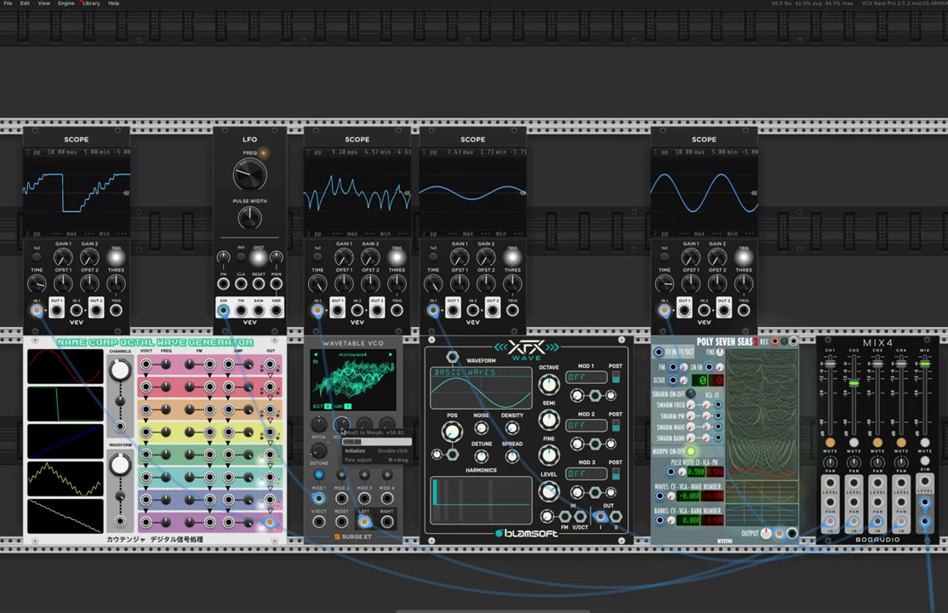
type("50")
key("Return")
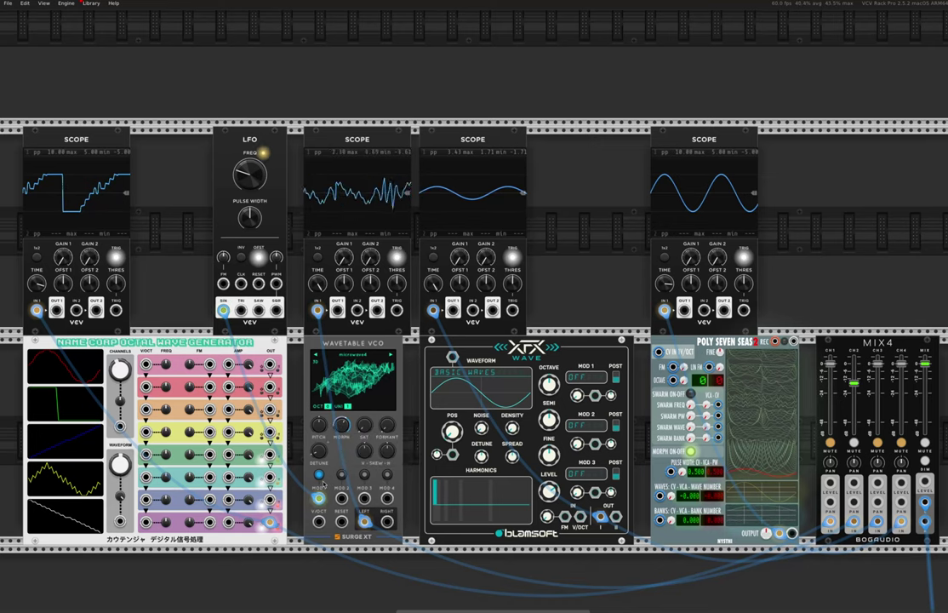
- Raise the Wavetable VCO formant, settling it at about 0.54 semitones
mouse_move(349, 436)
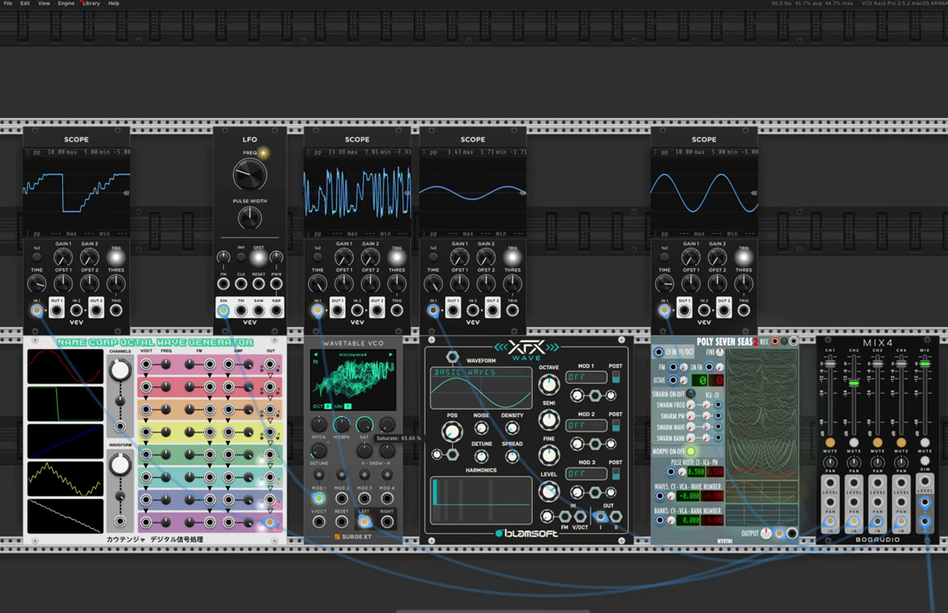
left_click_drag(386, 423, 387, 416)
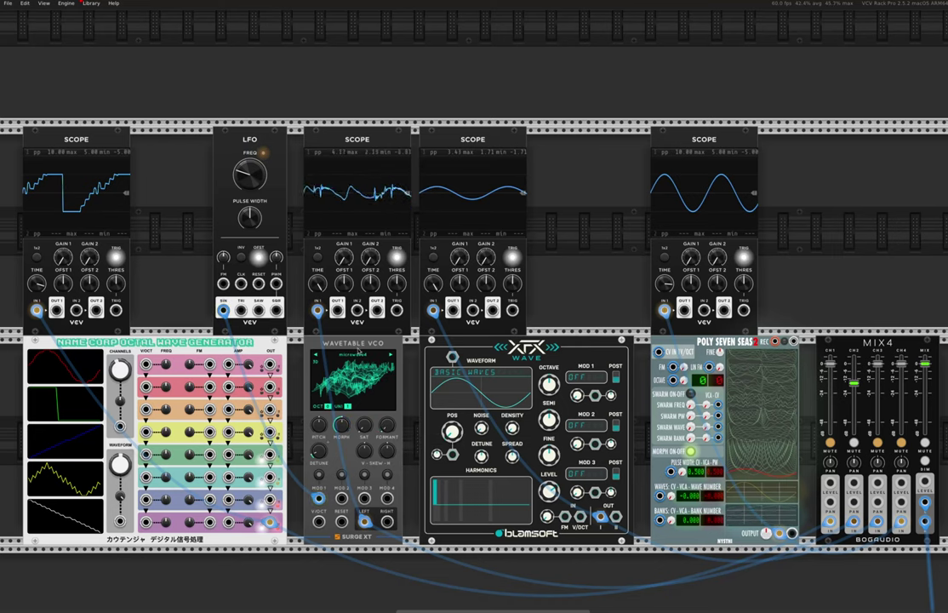
left_click_drag(387, 423, 390, 426)
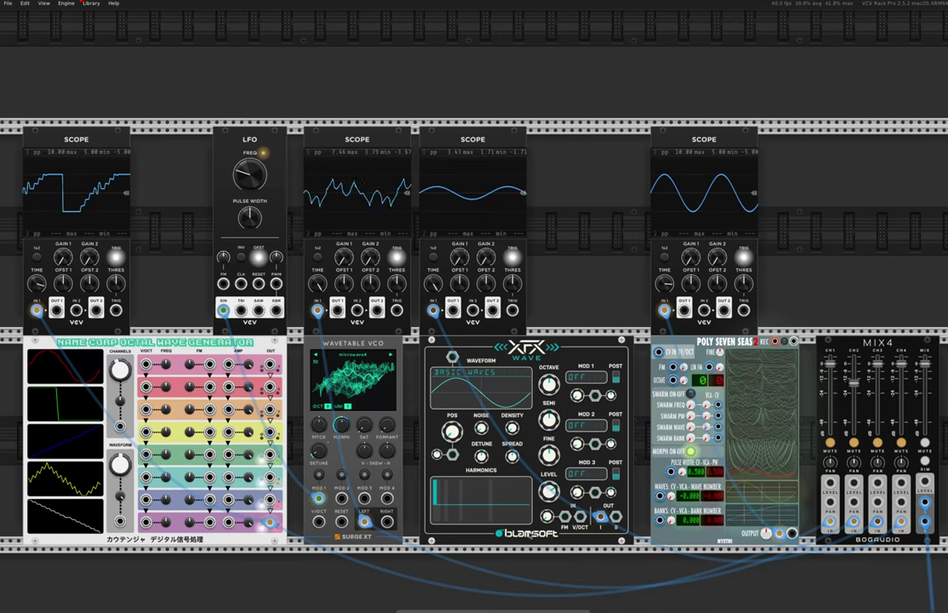
- Load Modern > Modern Babel into XFX Wave and sweep its POS knob upward
right_click(486, 382)
left_click(455, 391)
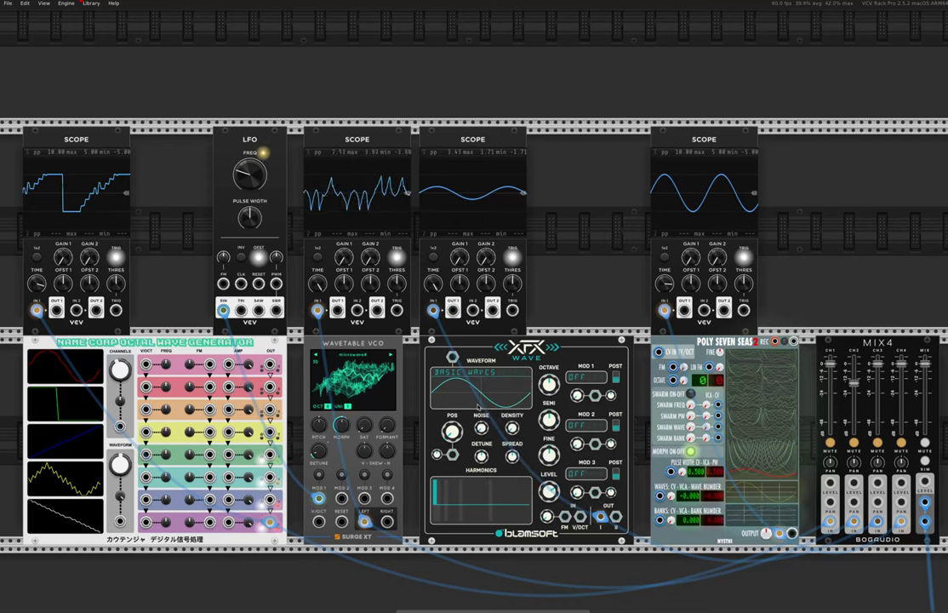
left_click(456, 391)
mouse_move(486, 414)
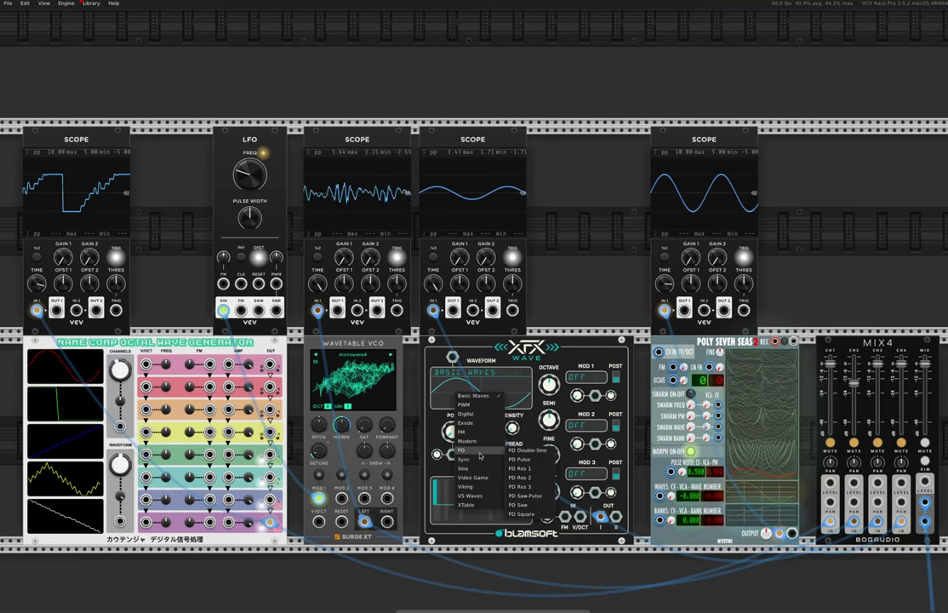
mouse_move(479, 496)
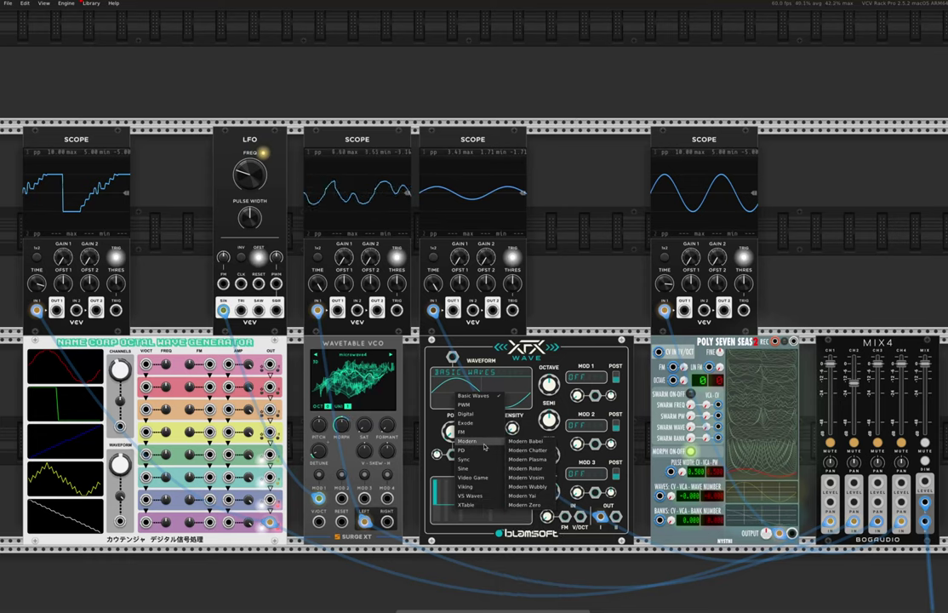
left_click(510, 442)
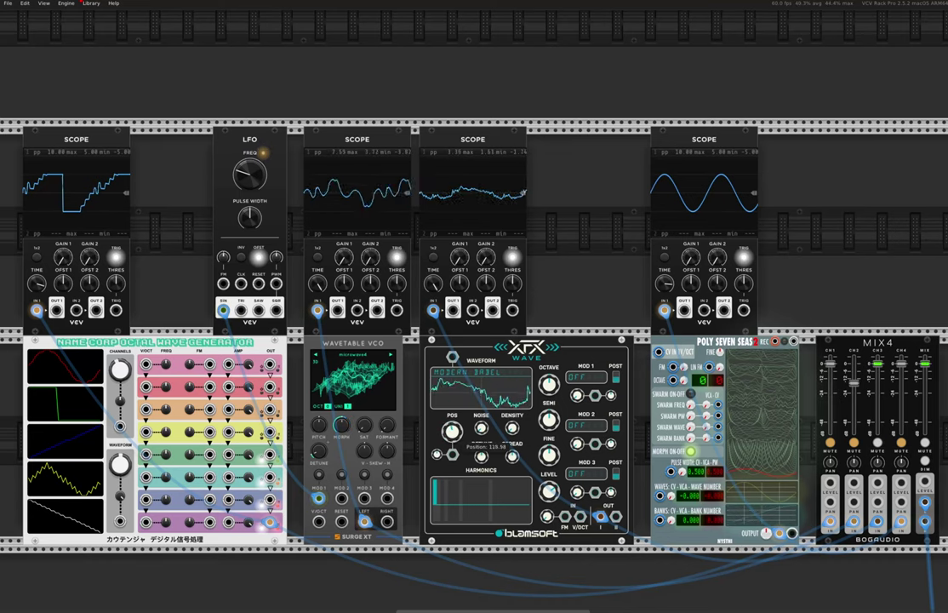
mouse_move(451, 431)
left_mouse_down()
mouse_move(451, 383)
mouse_move(451, 431)
left_mouse_up()
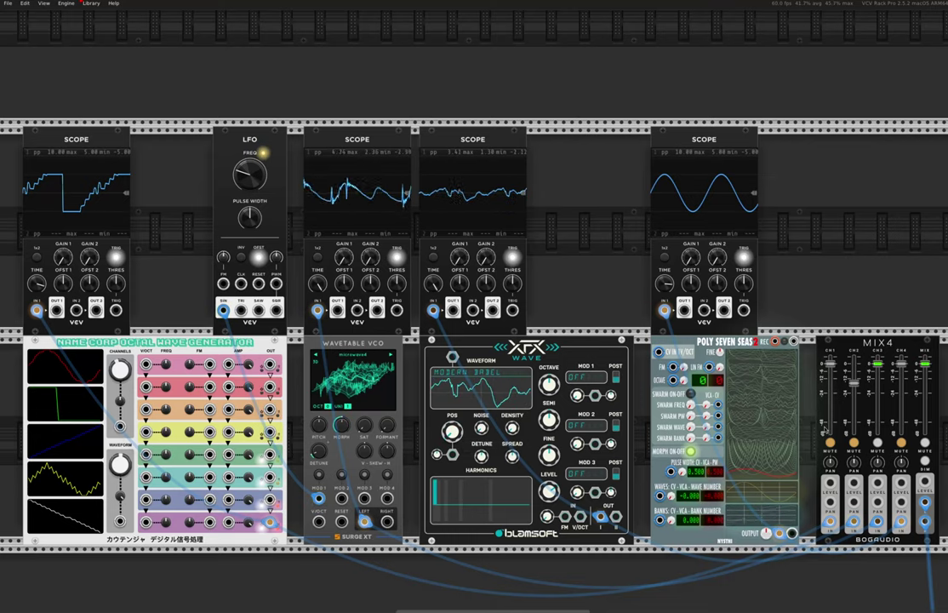
- Try MOD 1 as Decimate at 25%, then Ring Modulation at full, then reset its amount
scroll(496, 475, "up", 5)
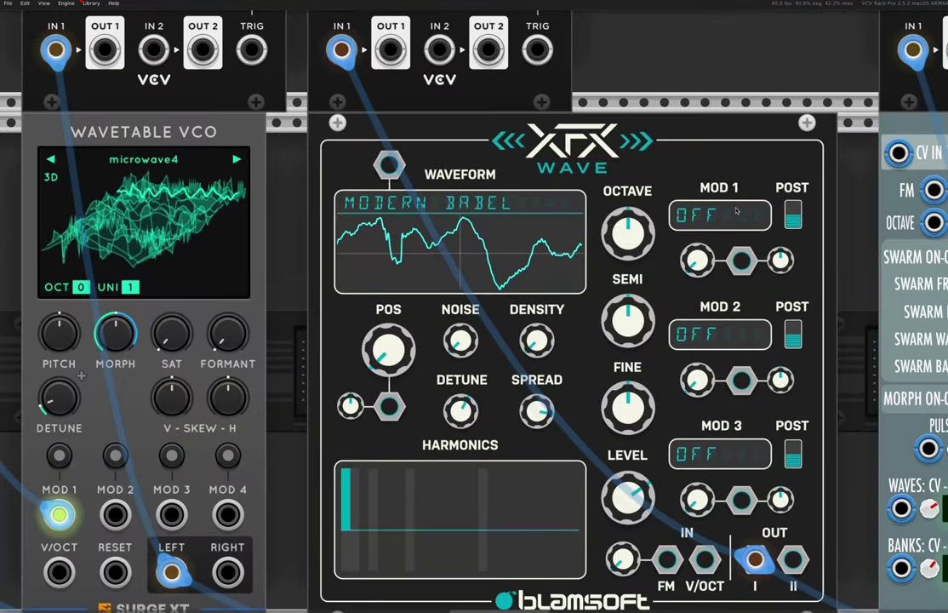
left_click(717, 215)
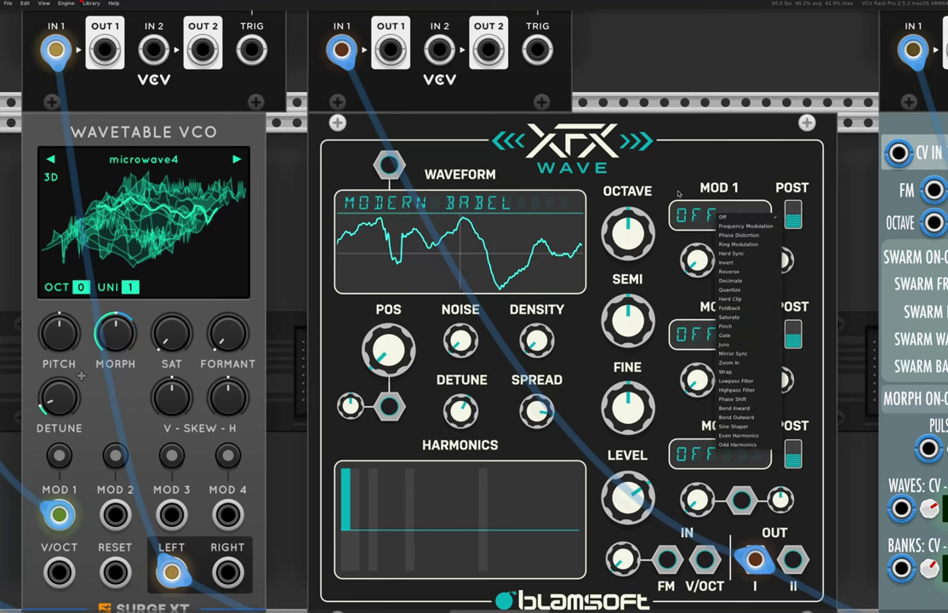
scroll(716, 215, "down", 3)
left_click(666, 155)
scroll(611, 202, "up", 3)
mouse_move(621, 202)
left_mouse_down()
mouse_move(621, 138)
mouse_move(621, 183)
left_mouse_up()
left_click(653, 163)
left_click(675, 193)
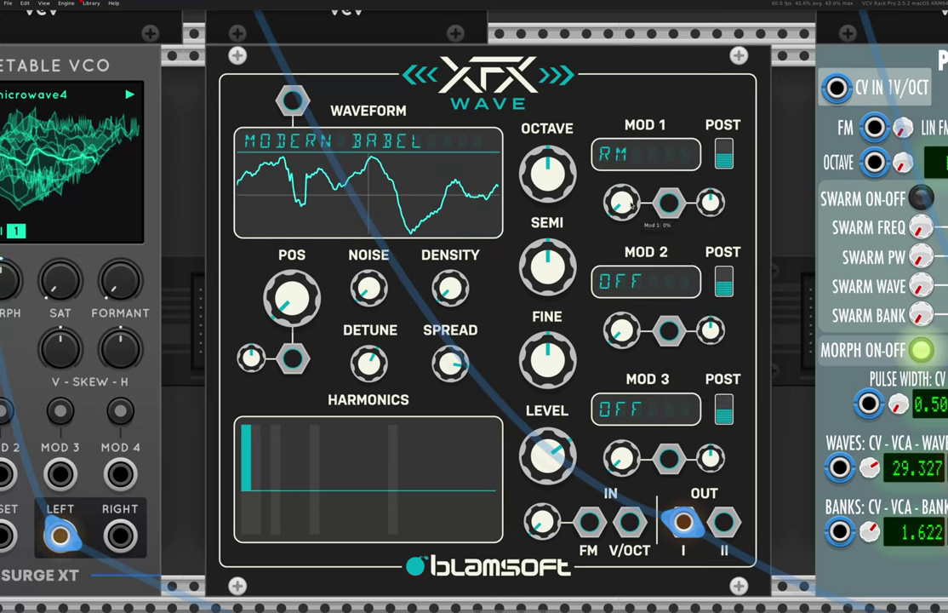
left_click_drag(621, 182, 621, 138)
double_click(621, 202)
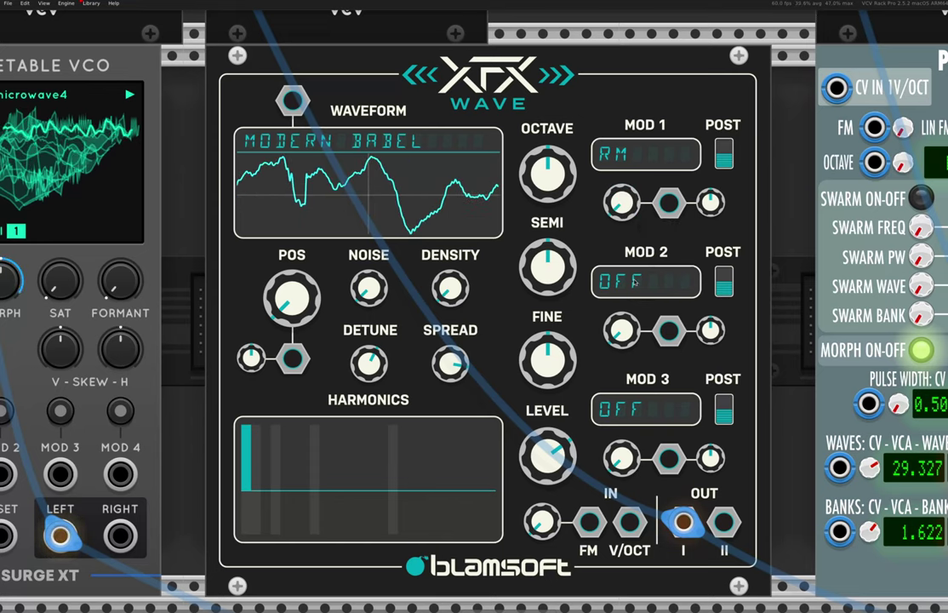
- Switch MOD 1 to Phase Distortion at about 63%
left_click(603, 170)
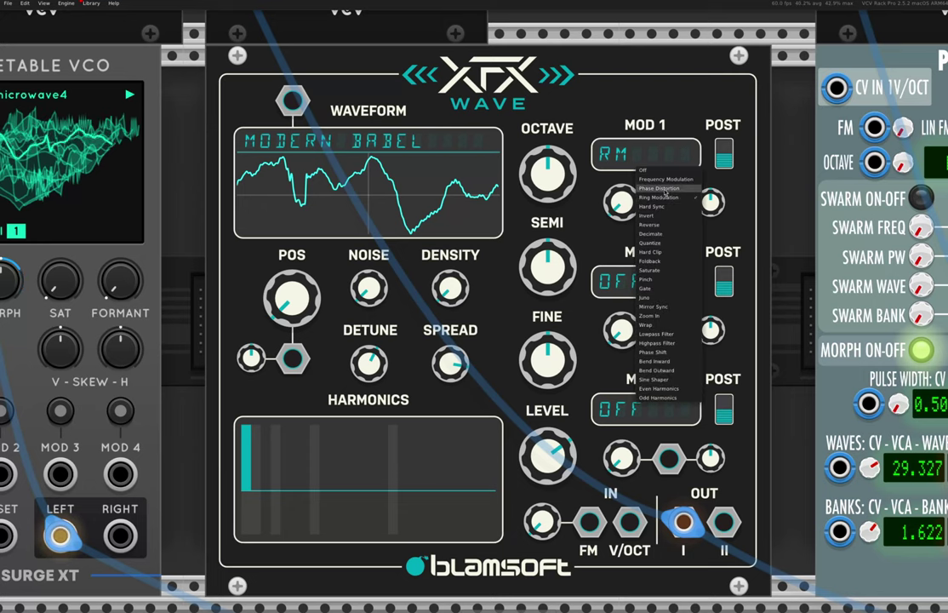
left_click(623, 191)
left_click_drag(623, 192, 623, 143)
left_click_drag(627, 223, 627, 223)
- Set MOD 1 to Zoom In at about 61% and pull the table position back to about 39
left_click(636, 167)
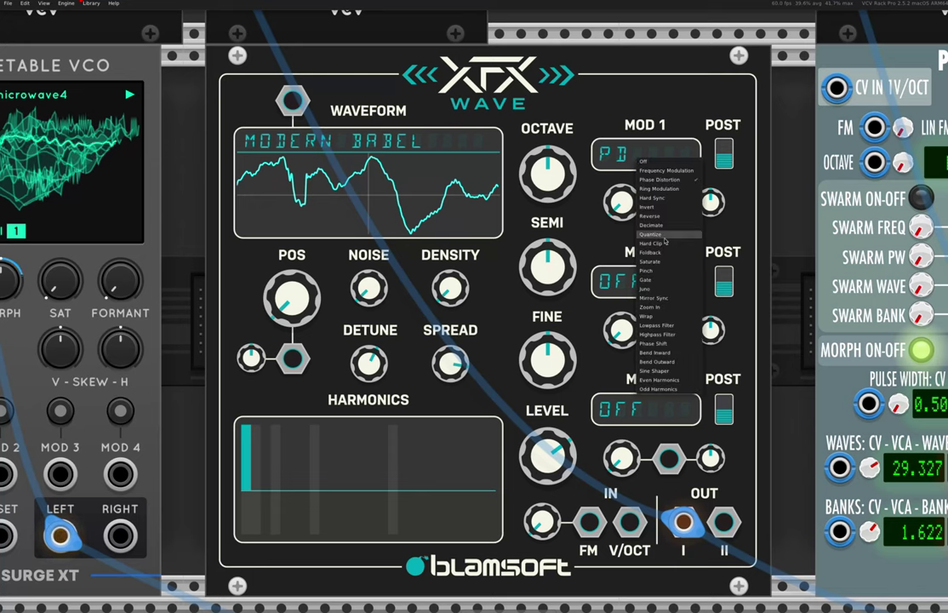
left_click(654, 306)
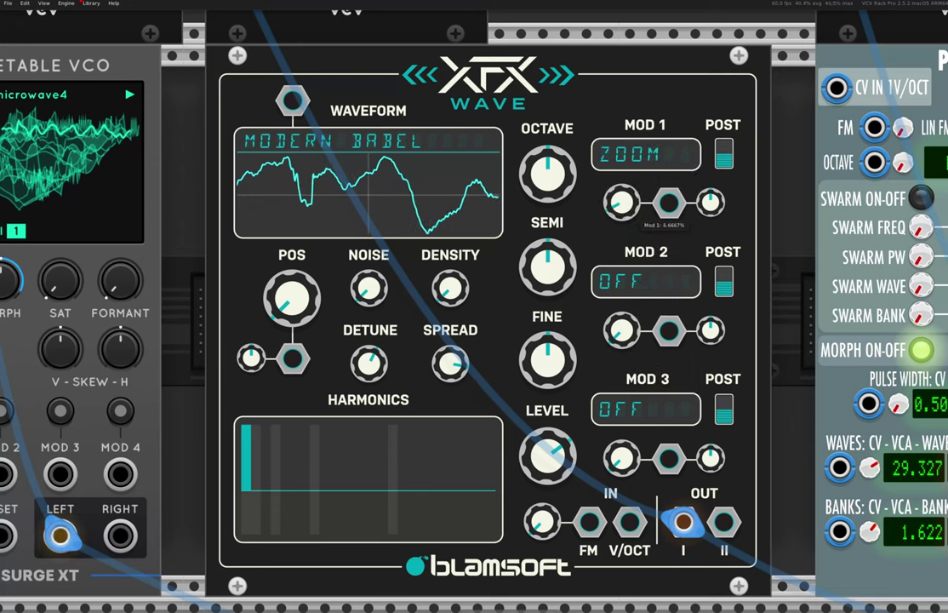
left_click_drag(621, 202, 608, 233)
mouse_move(294, 293)
left_mouse_down()
mouse_move(293, 277)
mouse_move(294, 285)
left_mouse_up()
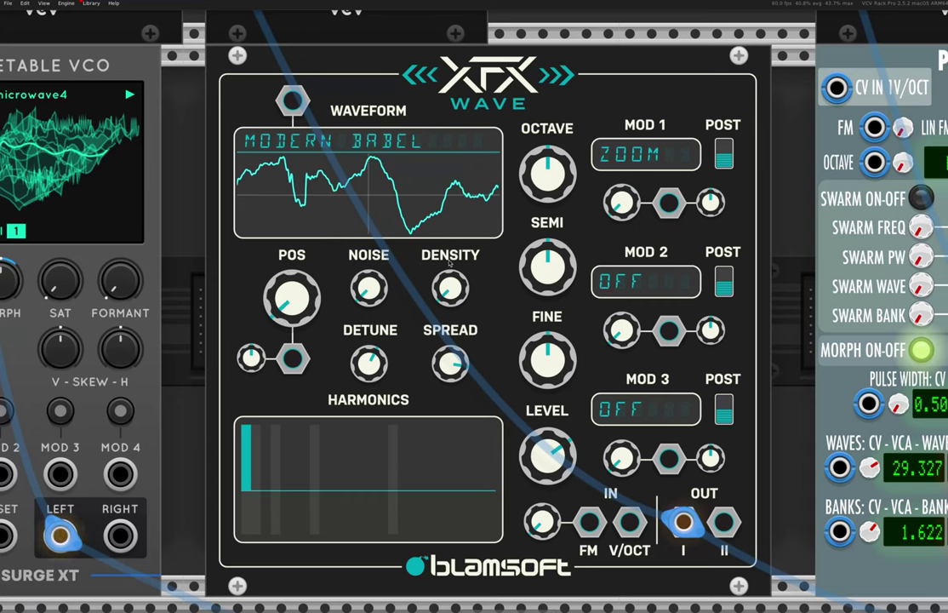
- Move the frolic module above the XFX Wave and patch its X output to POS CV
scroll(450, 264, "down", 2)
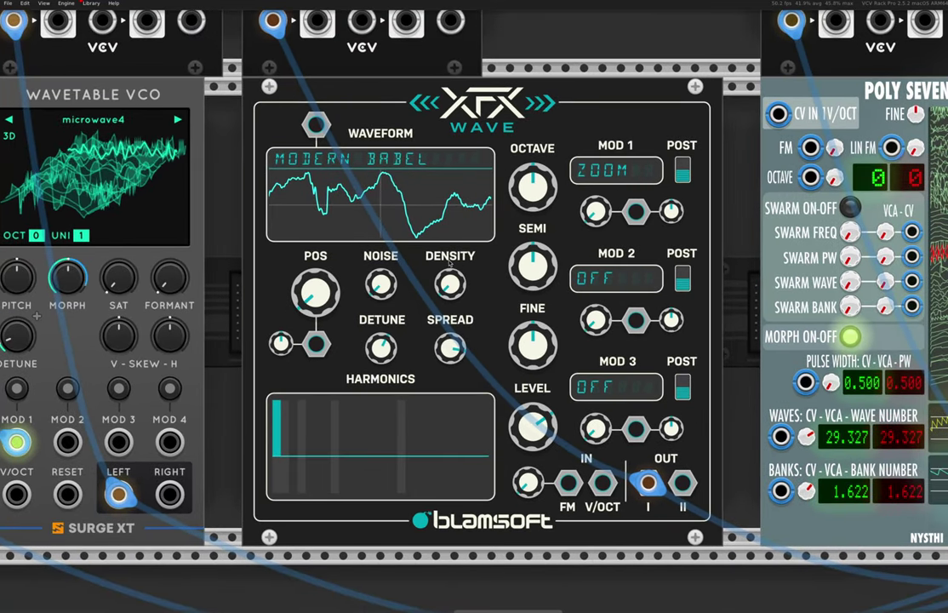
scroll(449, 264, "down", 2)
scroll(838, 41, "up", 2)
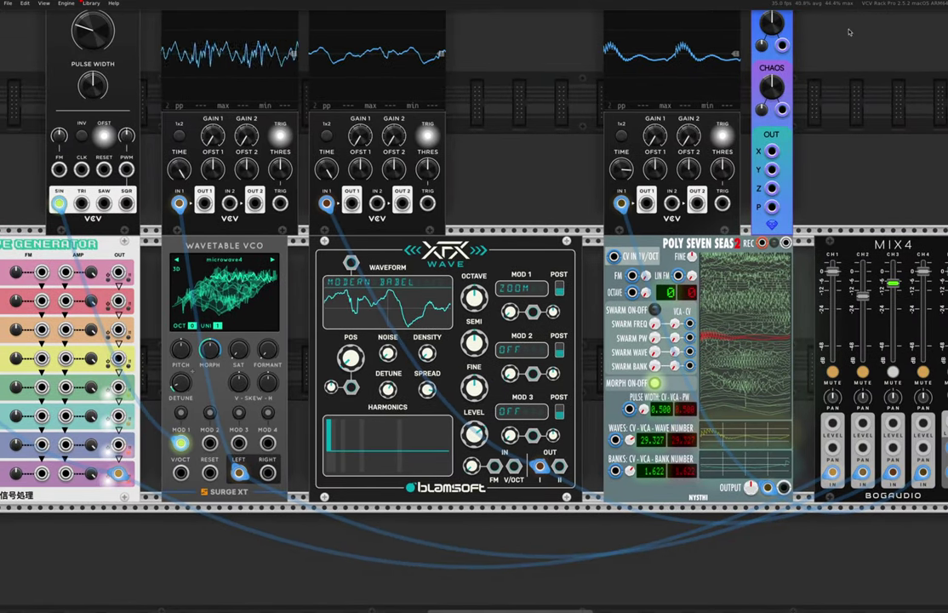
left_click_drag(772, 68, 500, 68)
left_click_drag(498, 151, 350, 387)
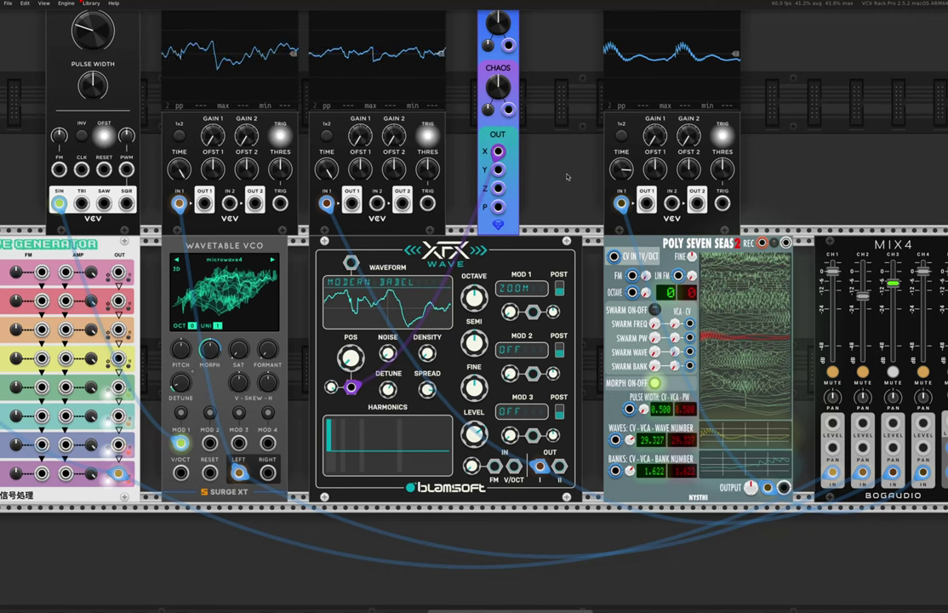
- Patch frolic's Y output into MOD 1 CV and Z into MOD 2 CV
scroll(510, 170, "up", 3)
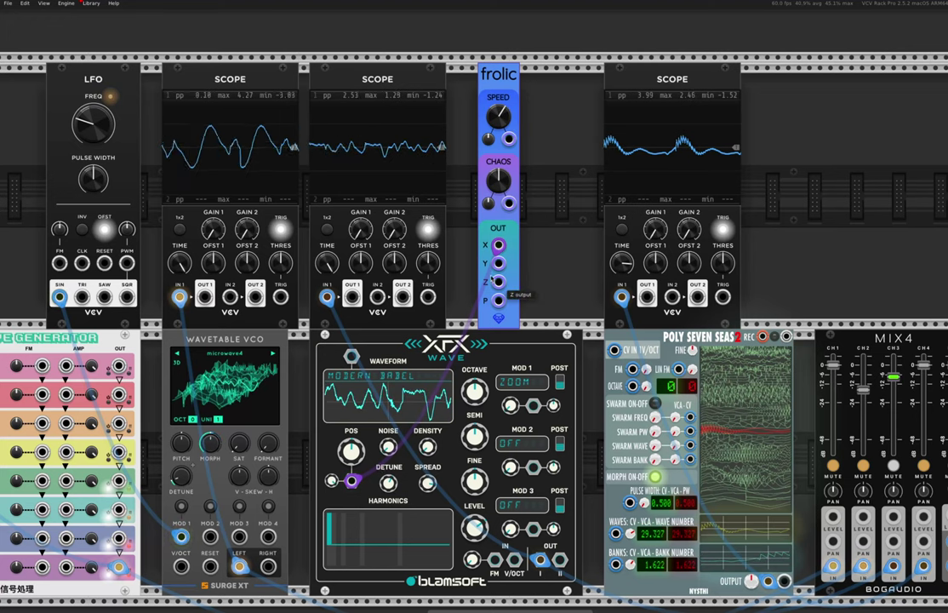
left_click_drag(499, 263, 531, 404)
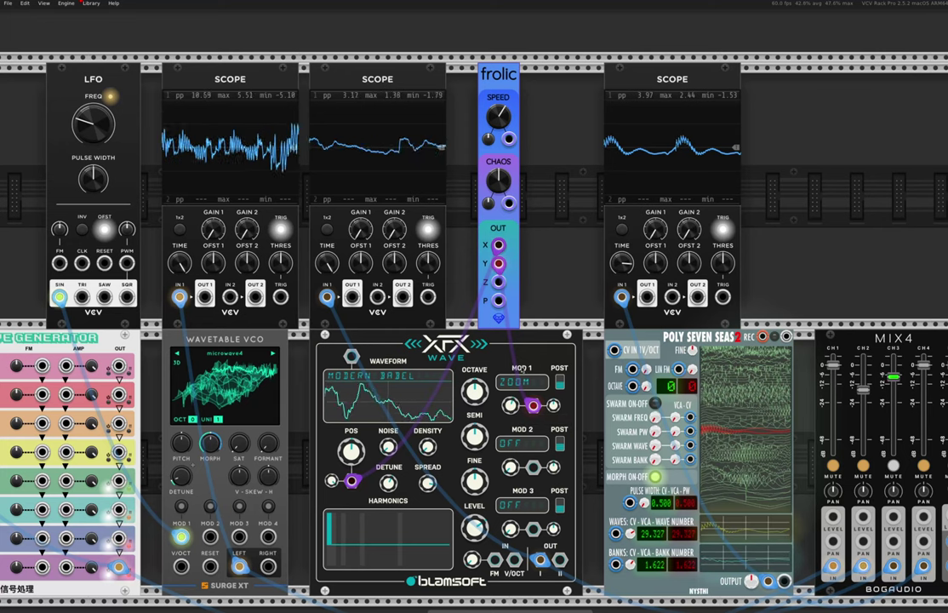
left_click_drag(499, 282, 534, 468)
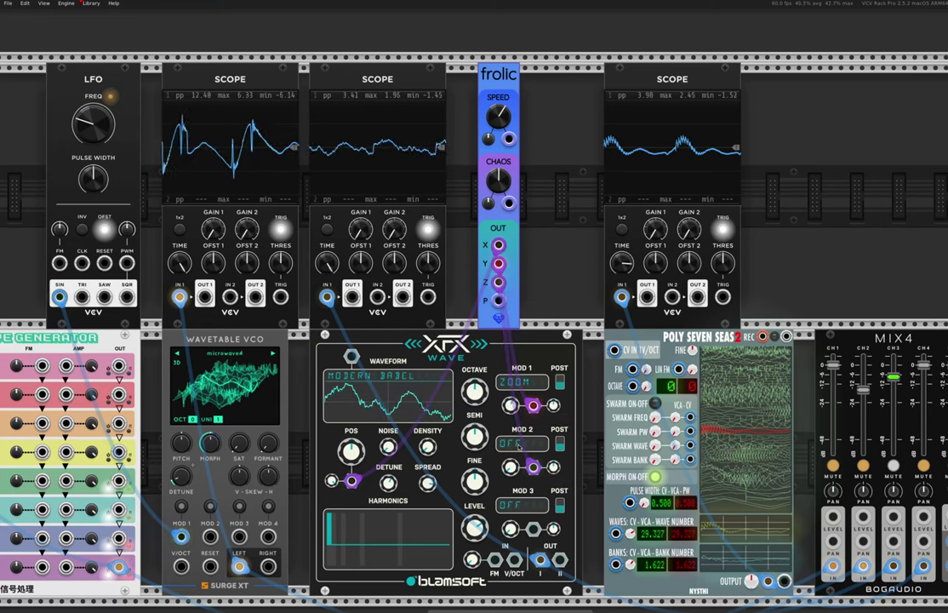
- Try MOD 2 as Juno at about 75%, then Reverse at about 29%
left_click(521, 380)
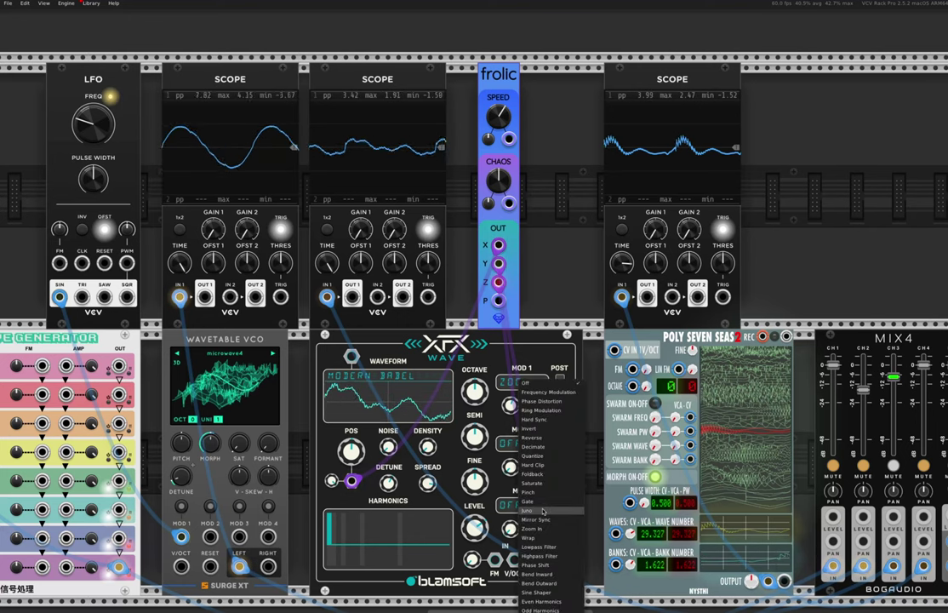
left_click(543, 511)
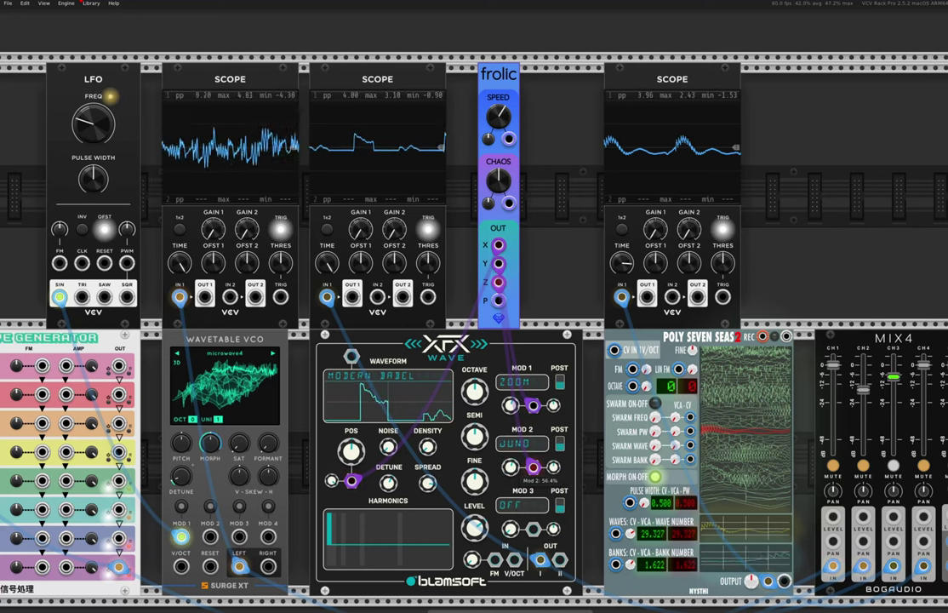
double_click(533, 466)
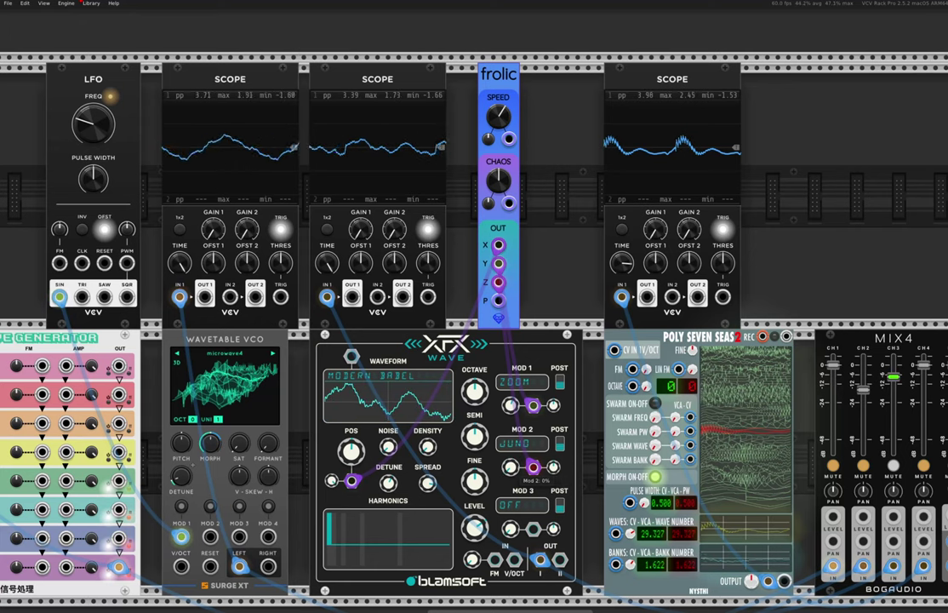
left_click_drag(532, 466, 533, 487)
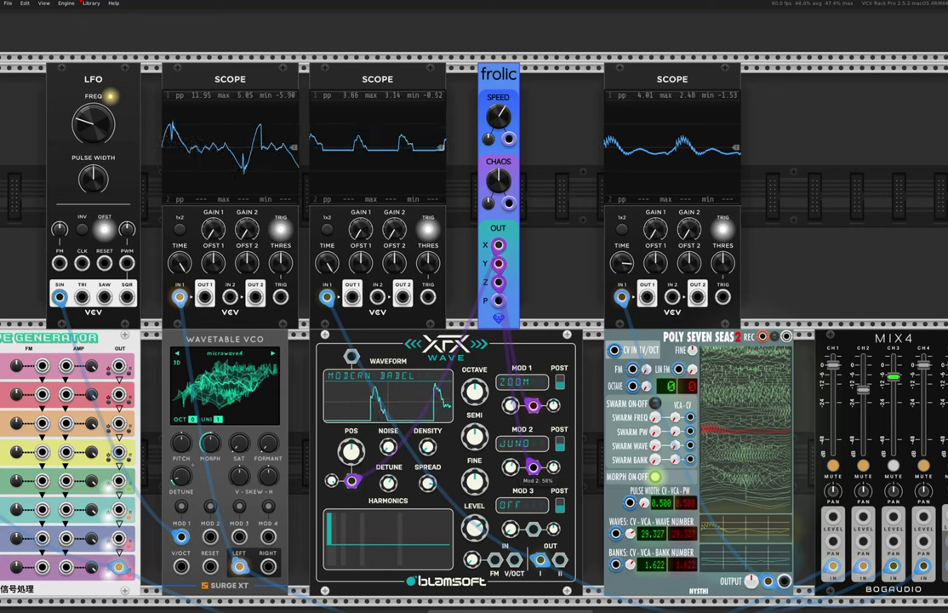
left_click(519, 451)
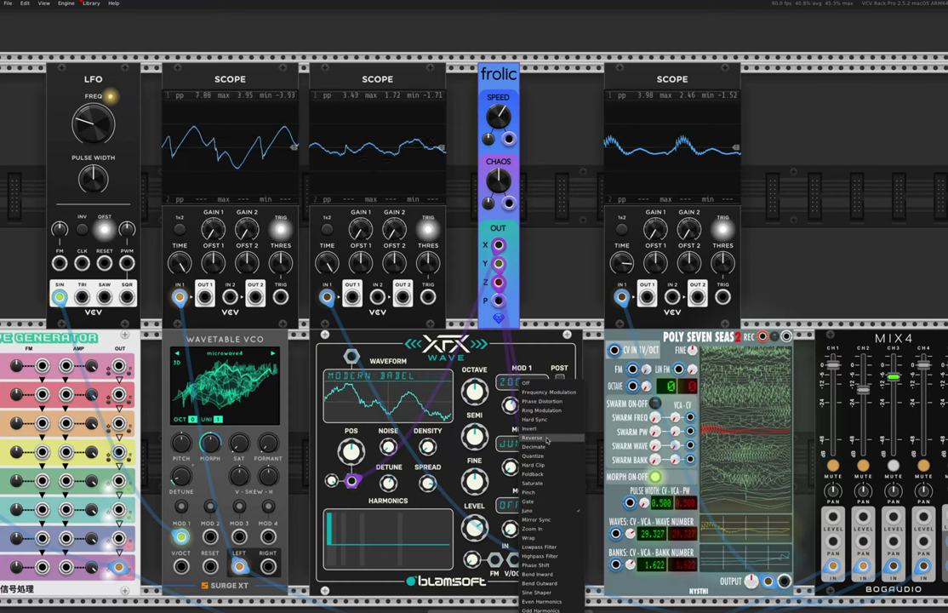
left_click(545, 384)
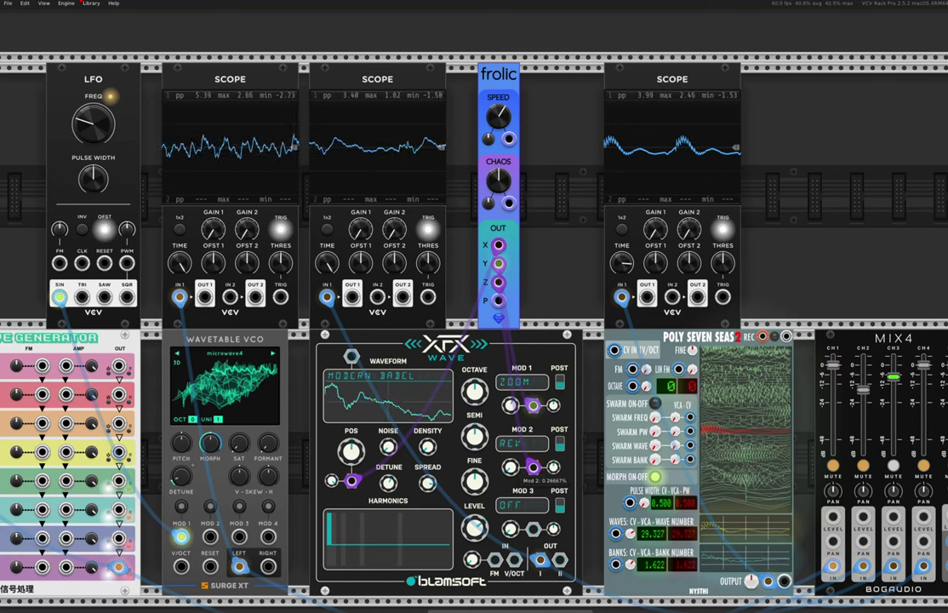
left_click_drag(533, 467, 532, 498)
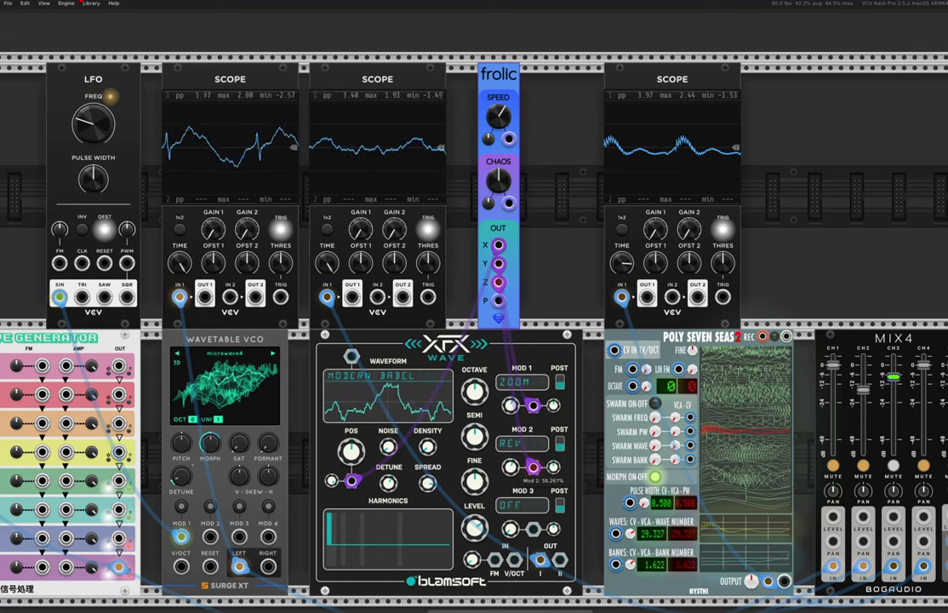
- Switch MOD 2 to Wrap mode with its amount at about 47%
left_click(523, 445)
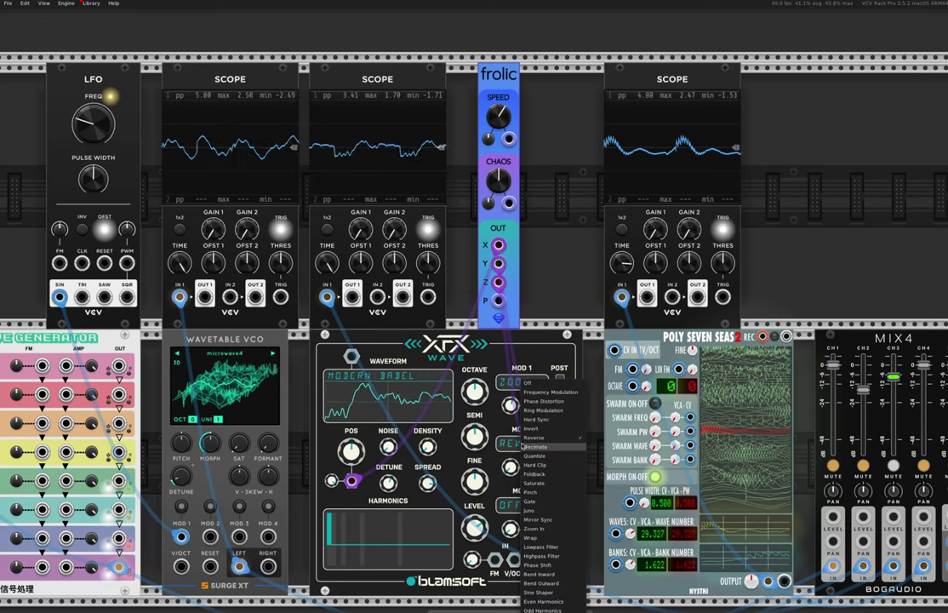
left_click(531, 538)
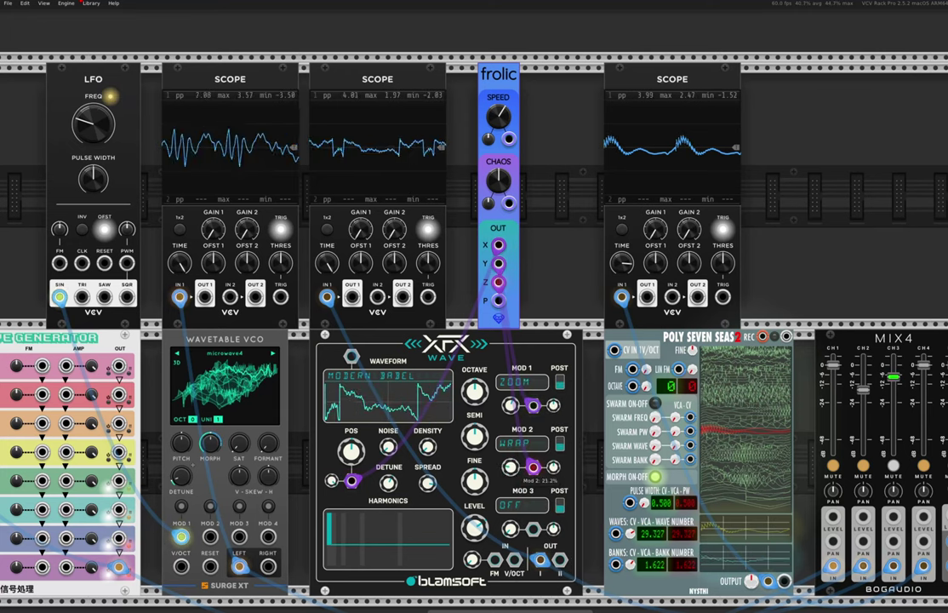
left_click_drag(533, 466, 533, 494)
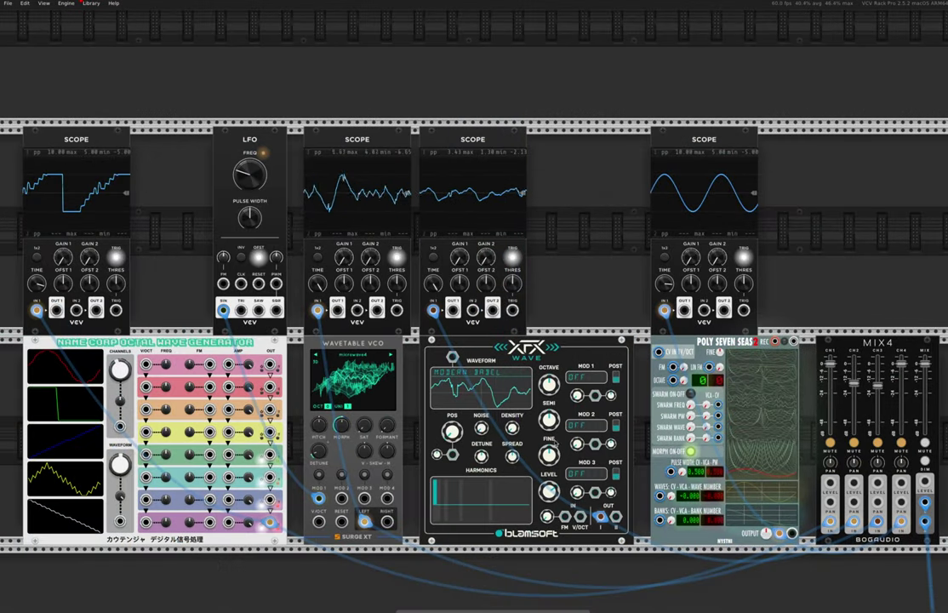
- Set XFX noise 0%, density 6, detune 54%, spread about 83%, and unmute mixer channel 3
left_click_drag(480, 419, 480, 424)
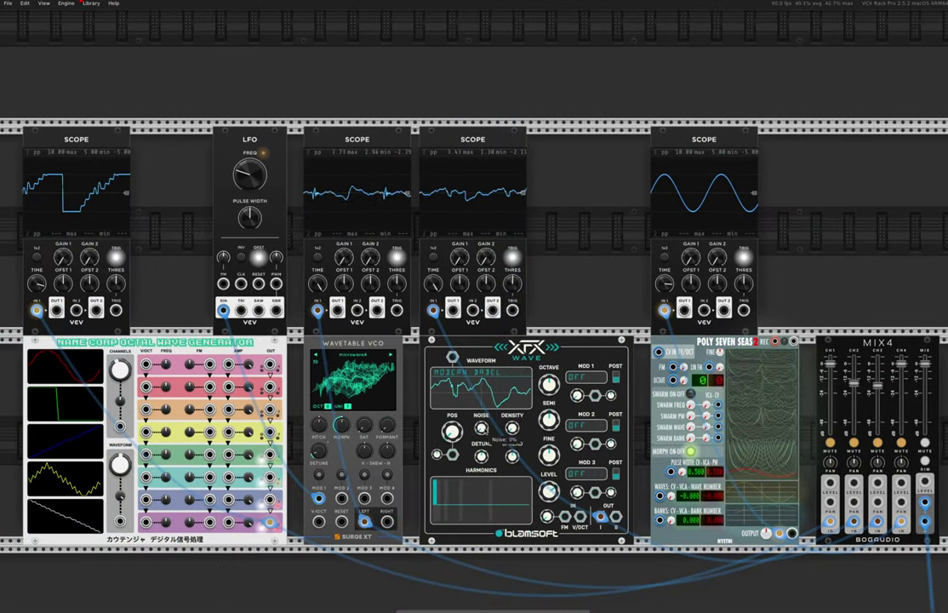
left_click(878, 444)
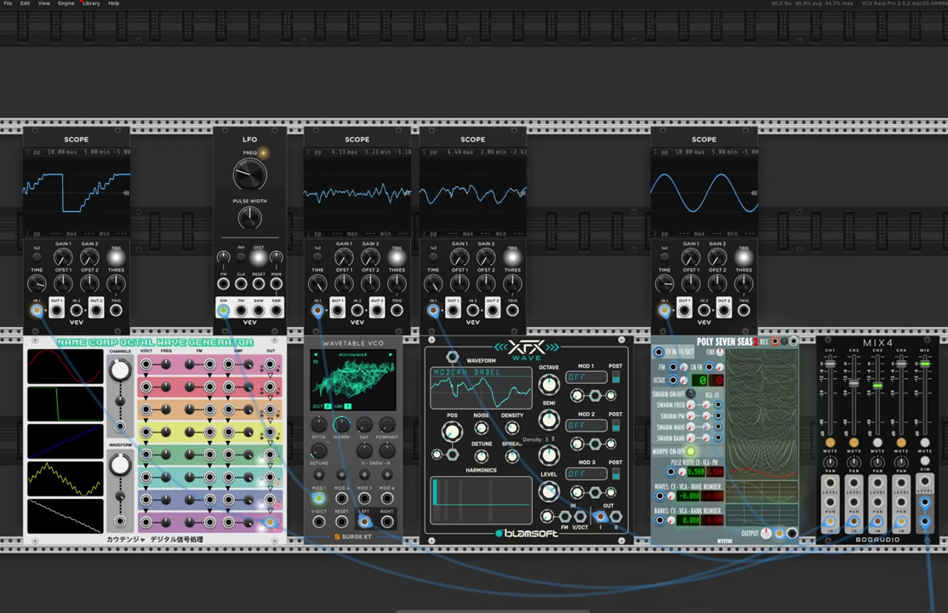
left_click_drag(512, 431, 519, 443)
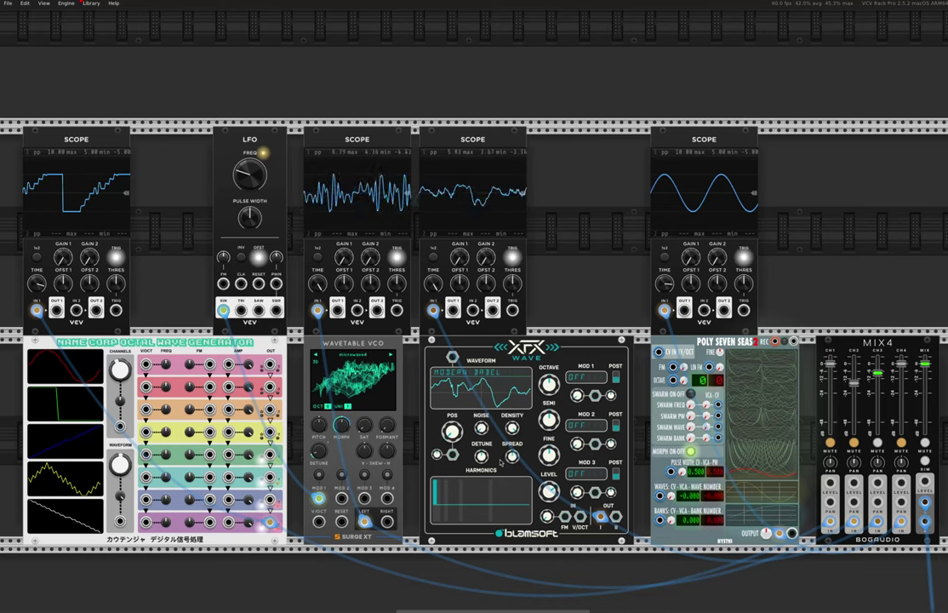
left_click_drag(481, 456, 481, 450)
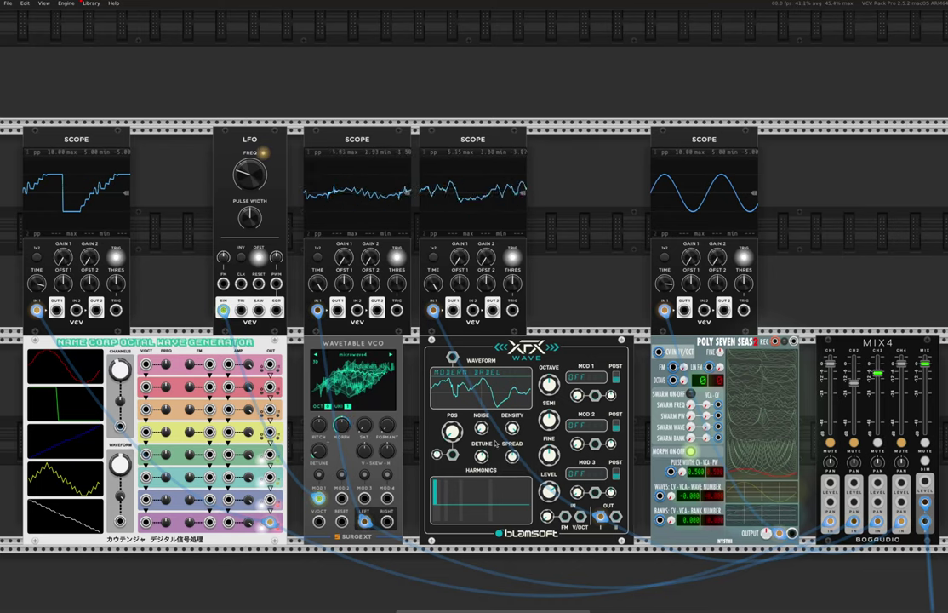
left_click_drag(511, 456, 481, 458)
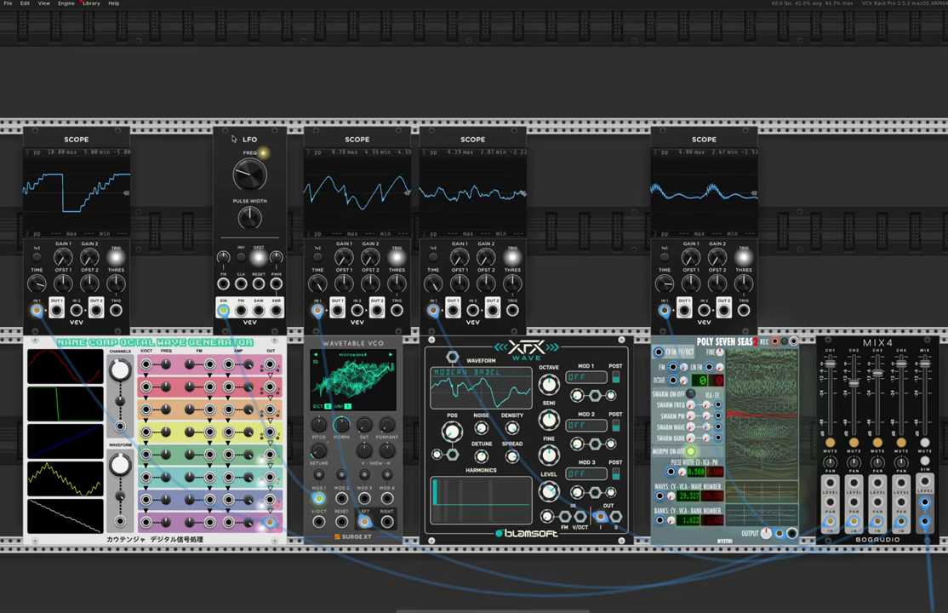
- Search 'sapp' in the module browser, add Frolic, and nudge it against the scope
right_click(793, 208)
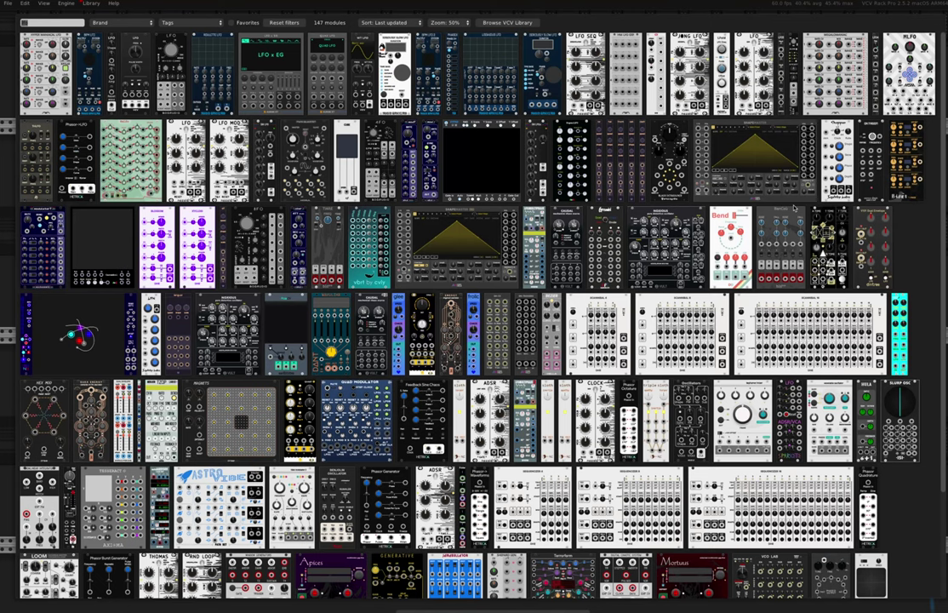
type("sapp")
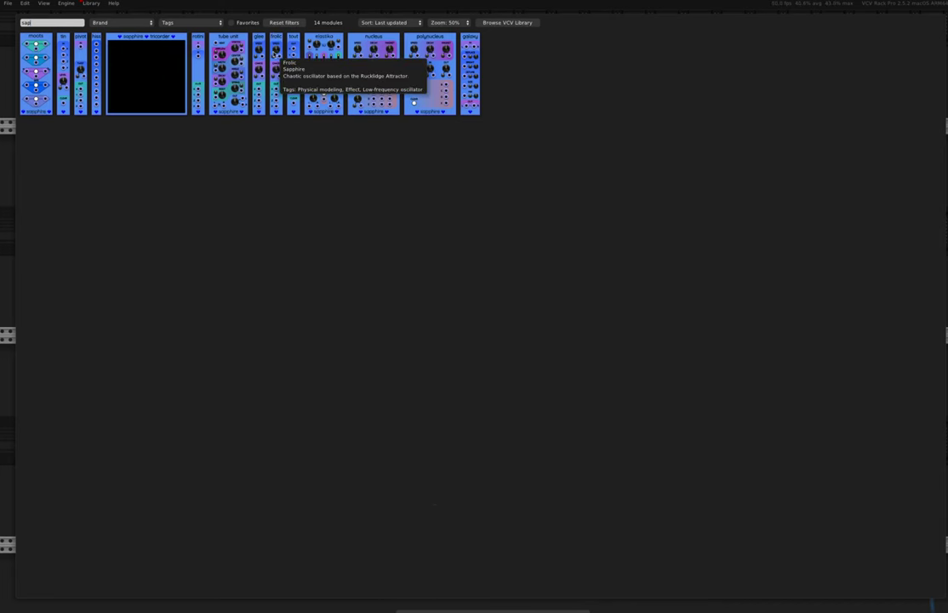
left_click(275, 64)
mouse_move(799, 146)
left_mouse_down()
mouse_move(782, 146)
mouse_move(790, 147)
left_mouse_up()
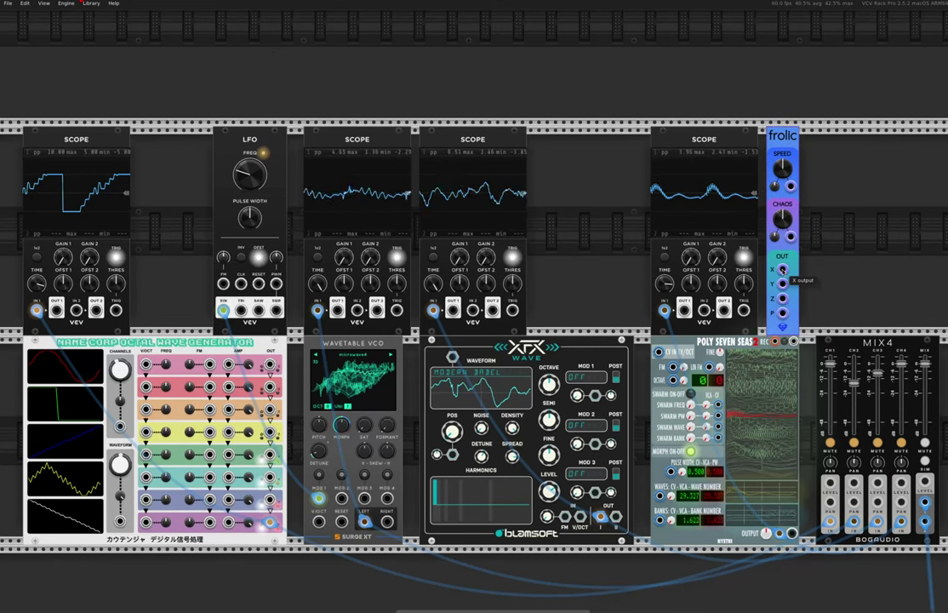
- Patch frolic's X output into Poly Seven Seas' WAVES input and its Y output into BANKS
left_click_drag(782, 271, 659, 496)
left_click_drag(782, 284, 660, 519)
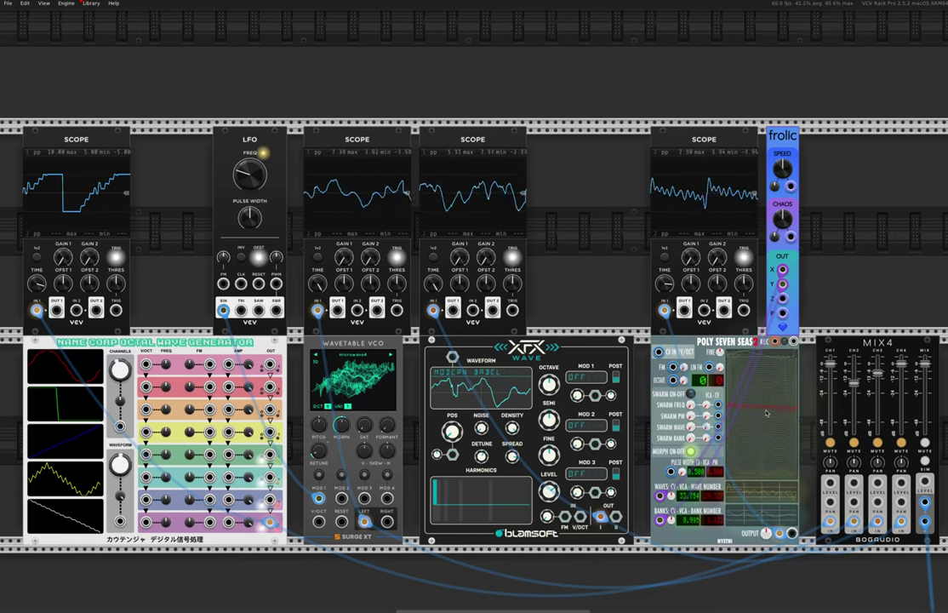
- Turn off the MUTE on MIX4 channel 4
left_click(900, 443)
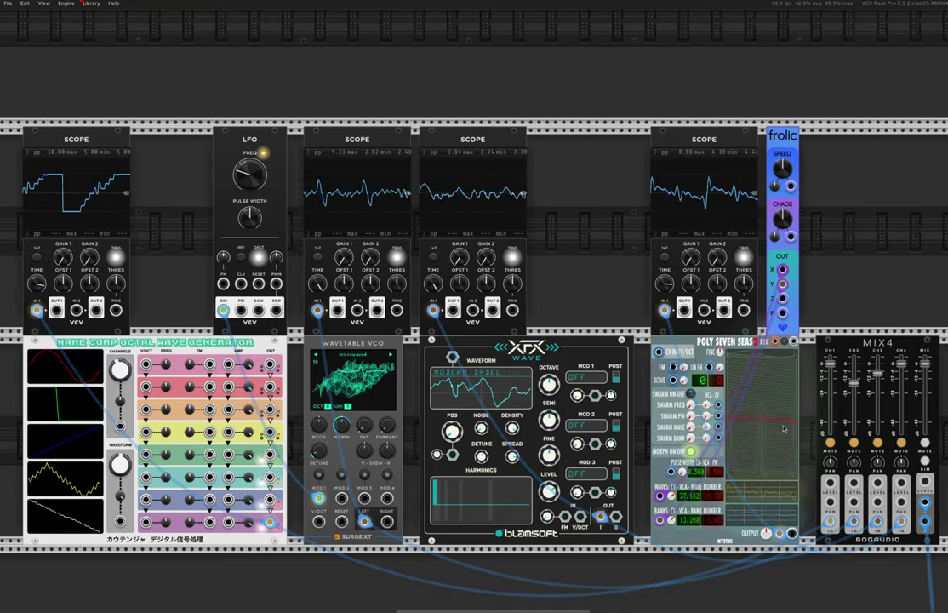
- Pan down and left to the row holding Gate Length, Stoicheia and sQuant4
scroll(405, 352, "down", 10)
scroll(405, 353, "left", 3)
scroll(405, 352, "down", 3)
scroll(406, 352, "right", 5)
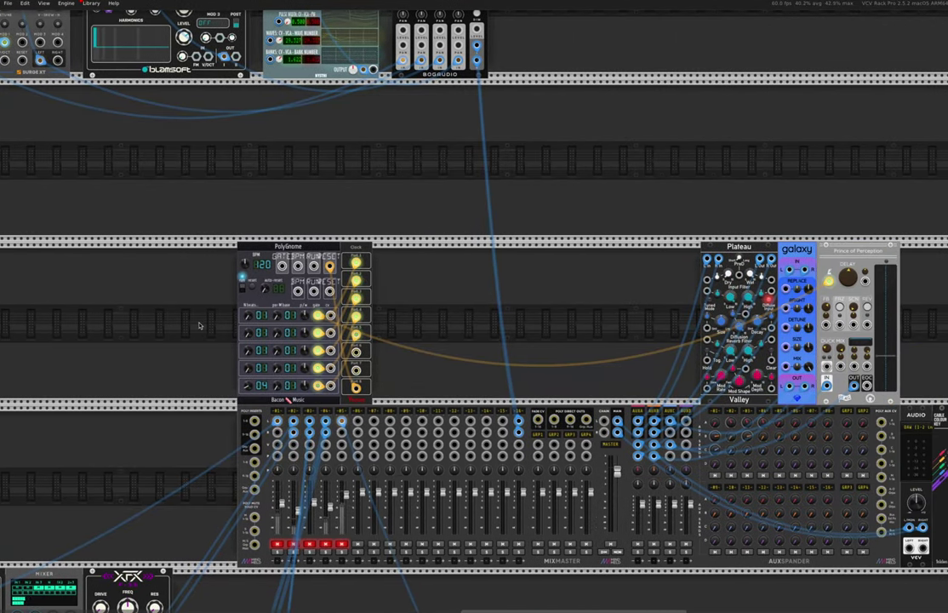
scroll(196, 327, "up", 3)
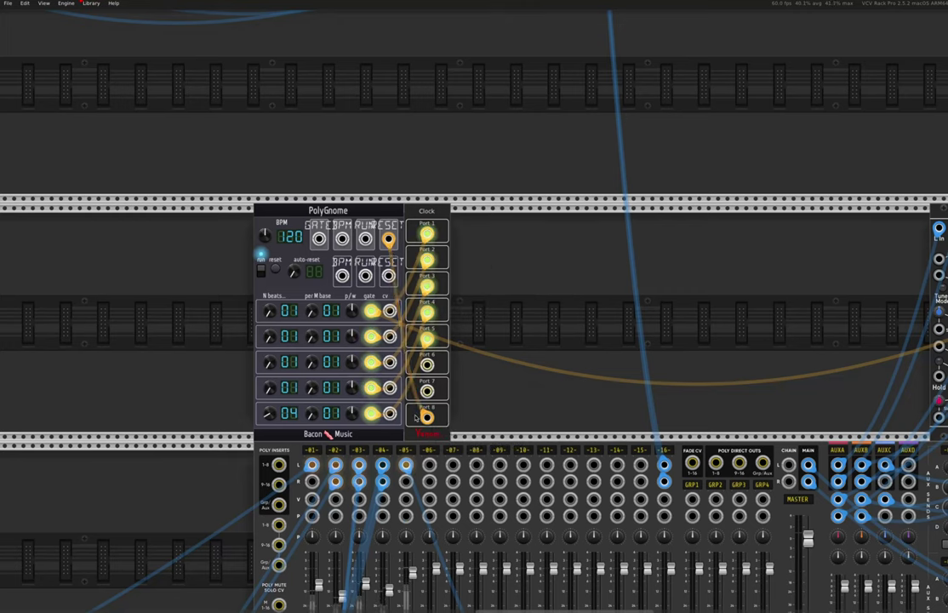
scroll(253, 408, "down", 6)
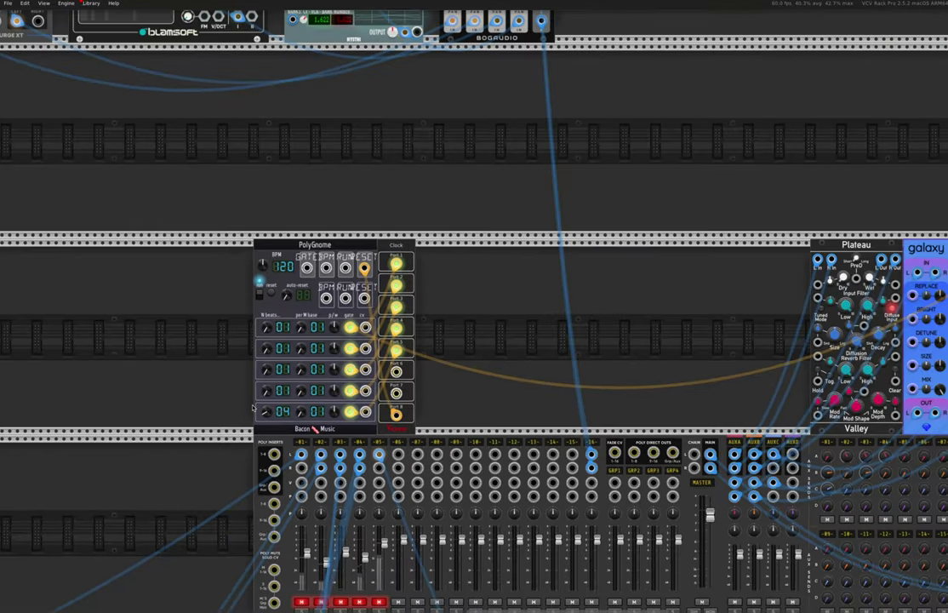
scroll(234, 414, "left", 10)
scroll(234, 414, "down", 5)
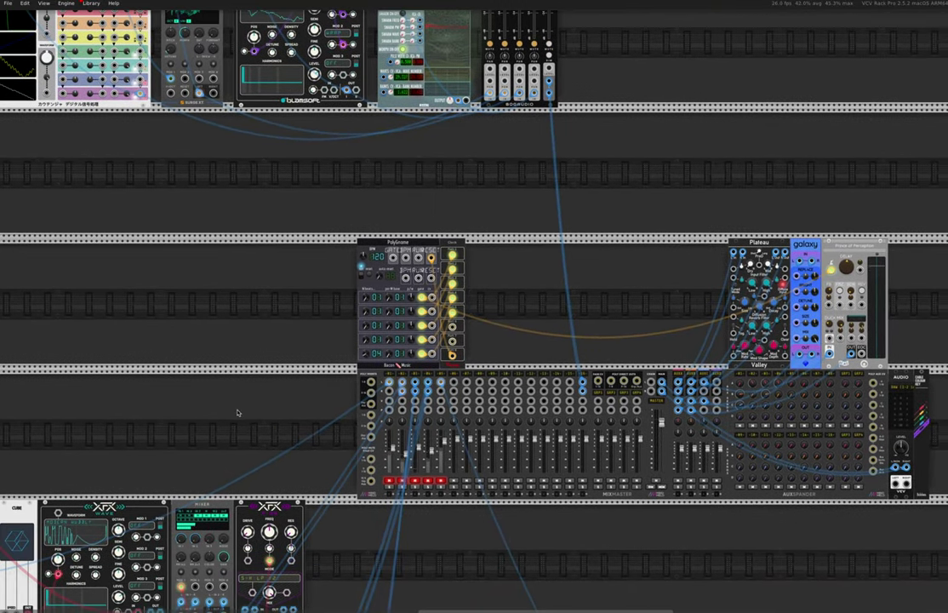
scroll(474, 340, "left", 10)
scroll(474, 340, "down", 3)
scroll(362, 323, "up", 5)
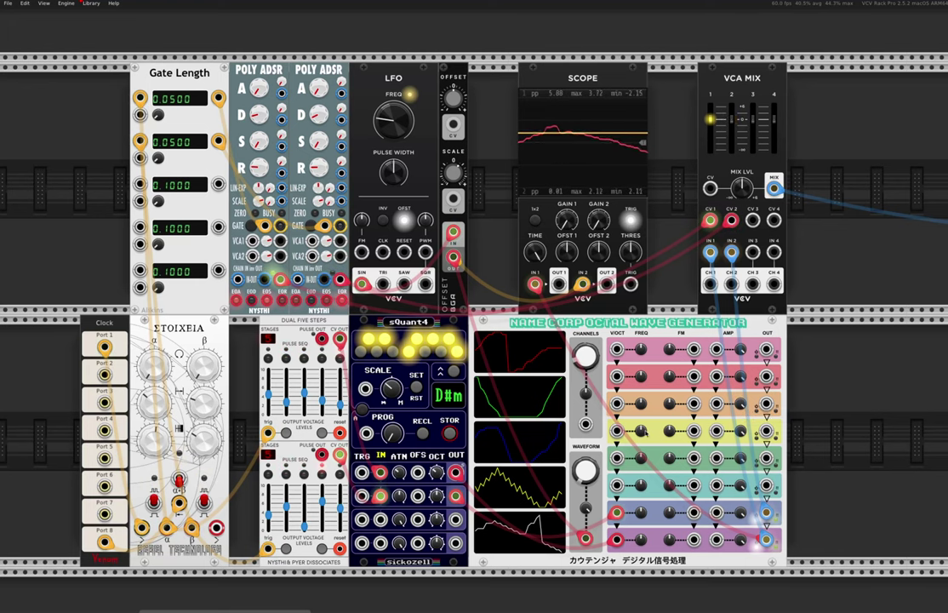
mouse_move(584, 357)
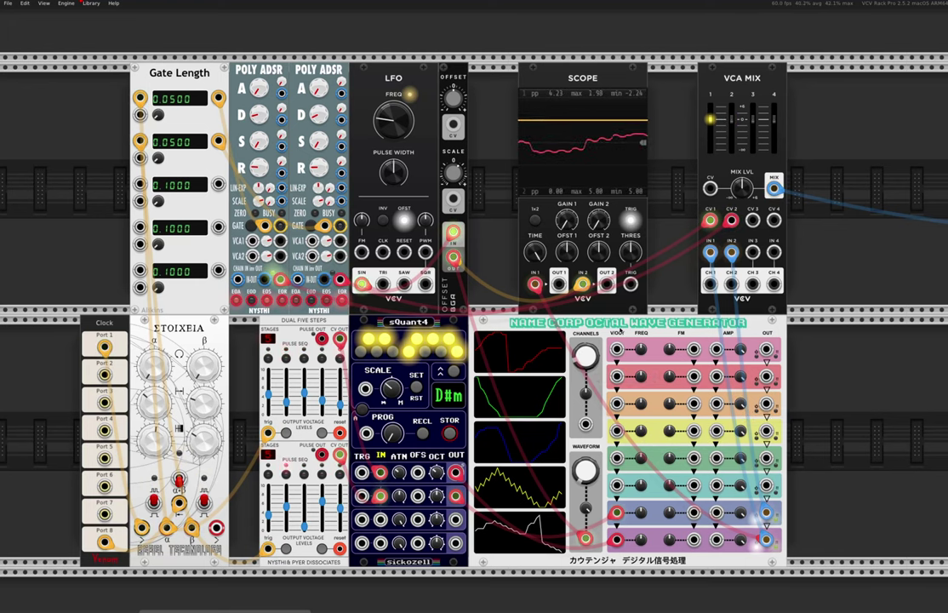
mouse_move(741, 514)
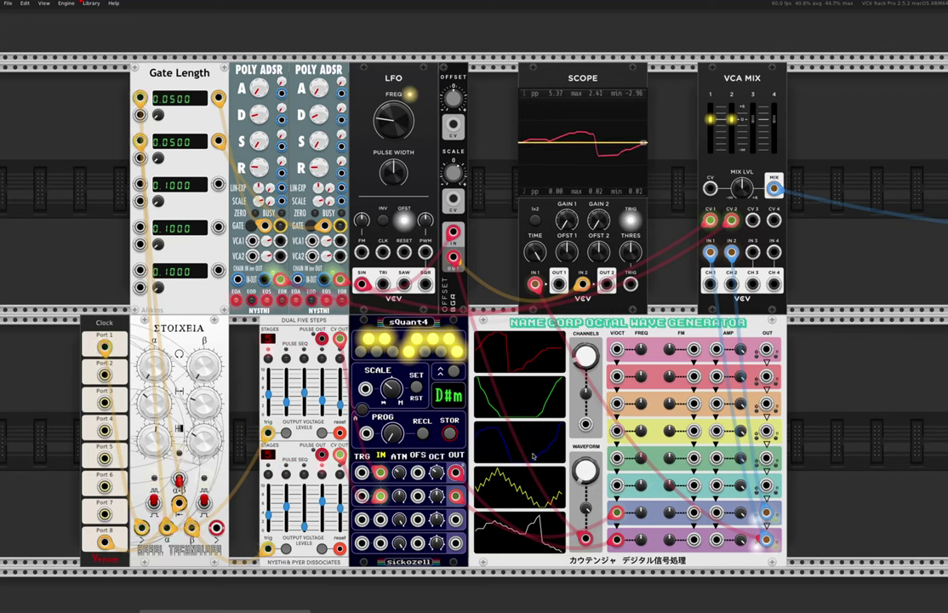
mouse_move(584, 480)
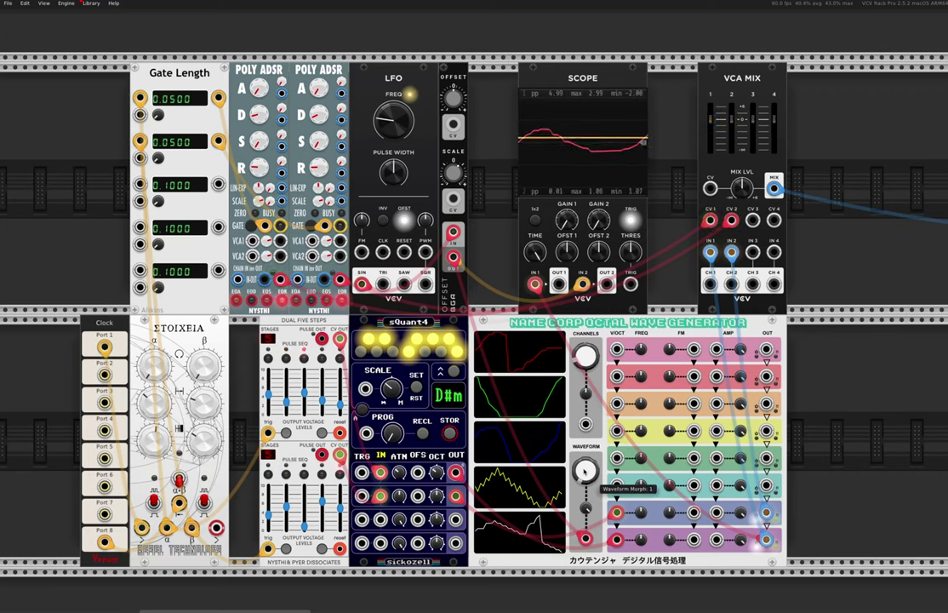
mouse_move(586, 538)
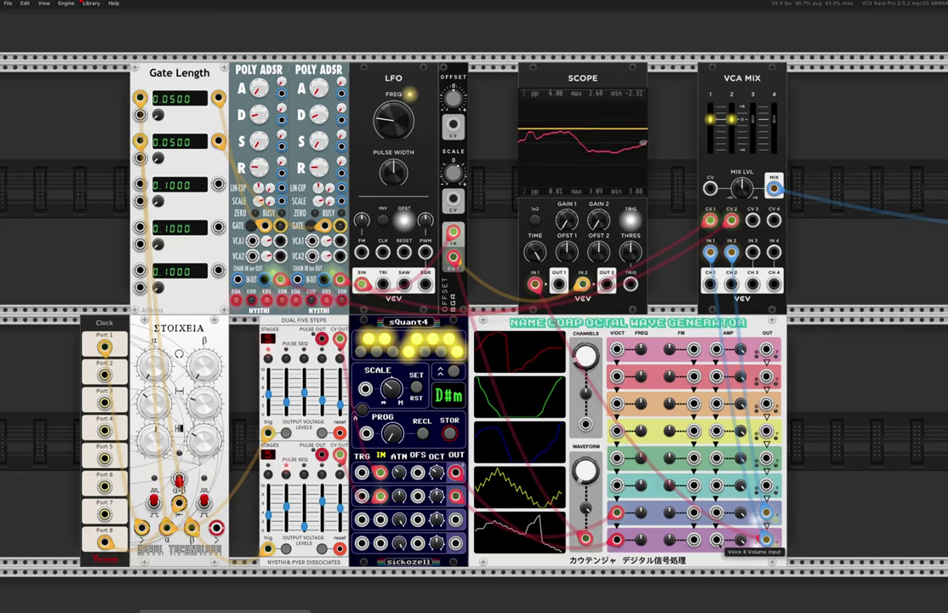
mouse_move(766, 538)
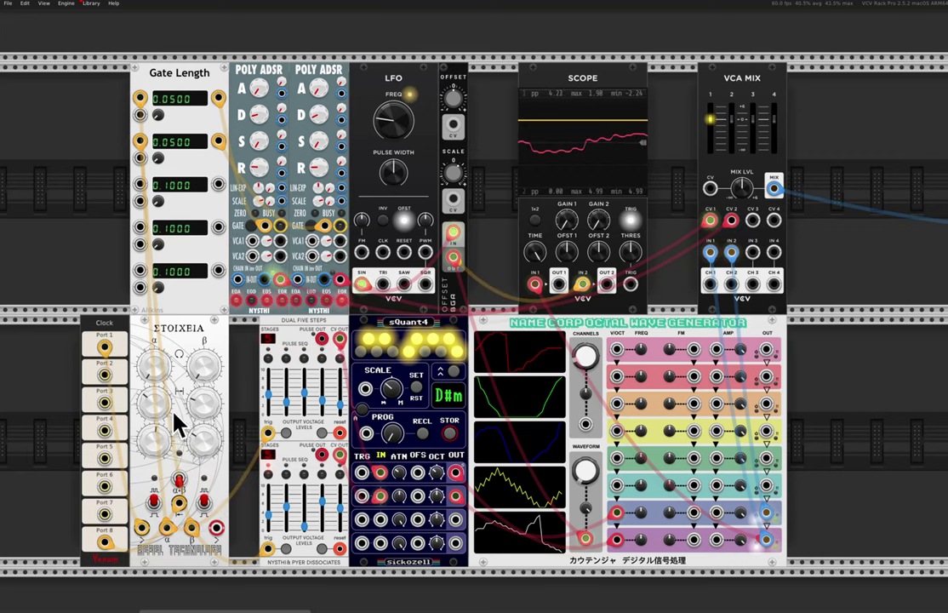
scroll(187, 536, "down", 2)
scroll(187, 536, "left", 1)
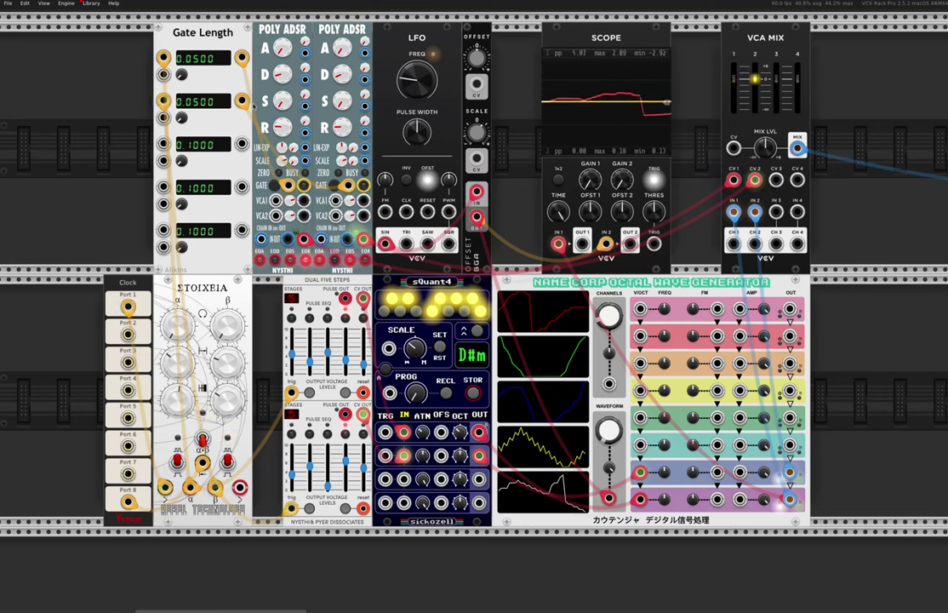
- Cable Stoicheia's Sequence A output up to Gate Length's first input jack
left_click_drag(164, 487, 164, 57)
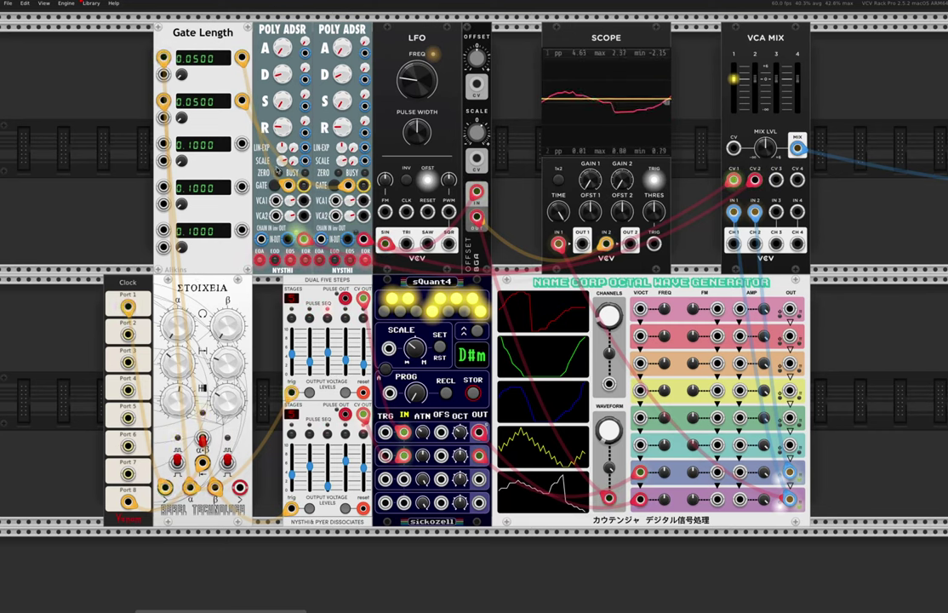
mouse_move(283, 78)
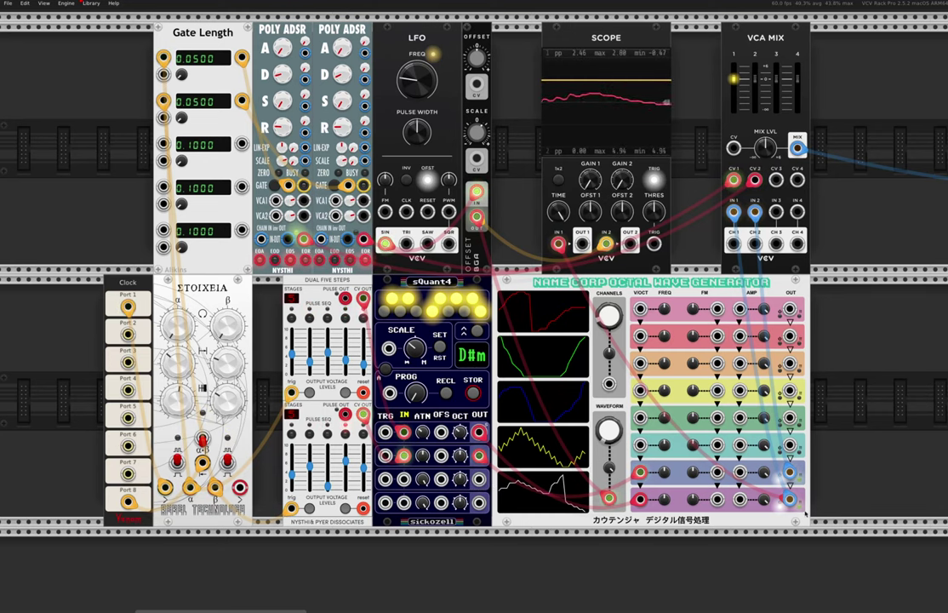
- Zoom out and pan right past Chord-Key to the CYC, Serra and Surge XT Wavetable VCO rack
scroll(836, 482, "down", 2)
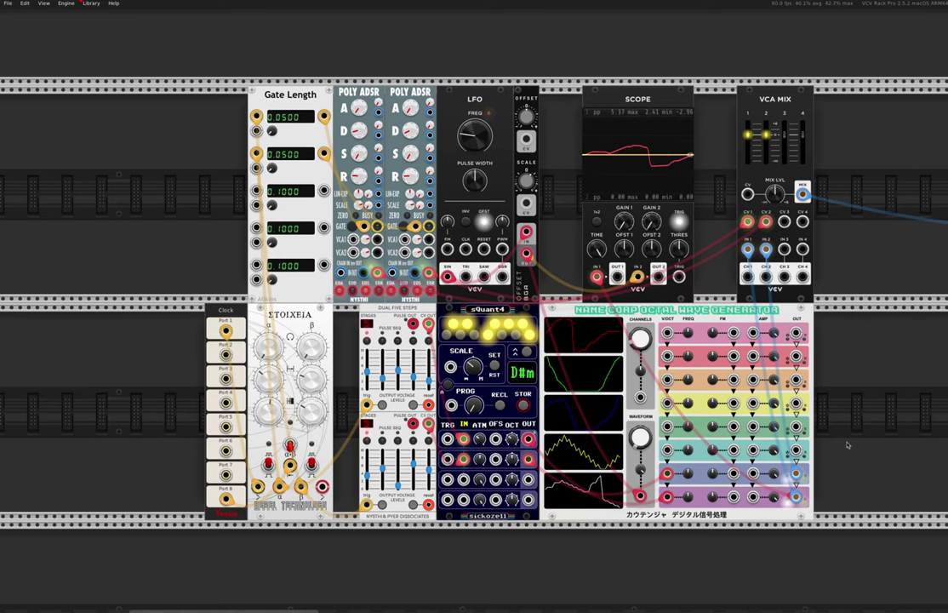
scroll(846, 447, "down", 2)
scroll(848, 445, "down", 1)
scroll(848, 446, "right", 6)
scroll(842, 445, "right", 1)
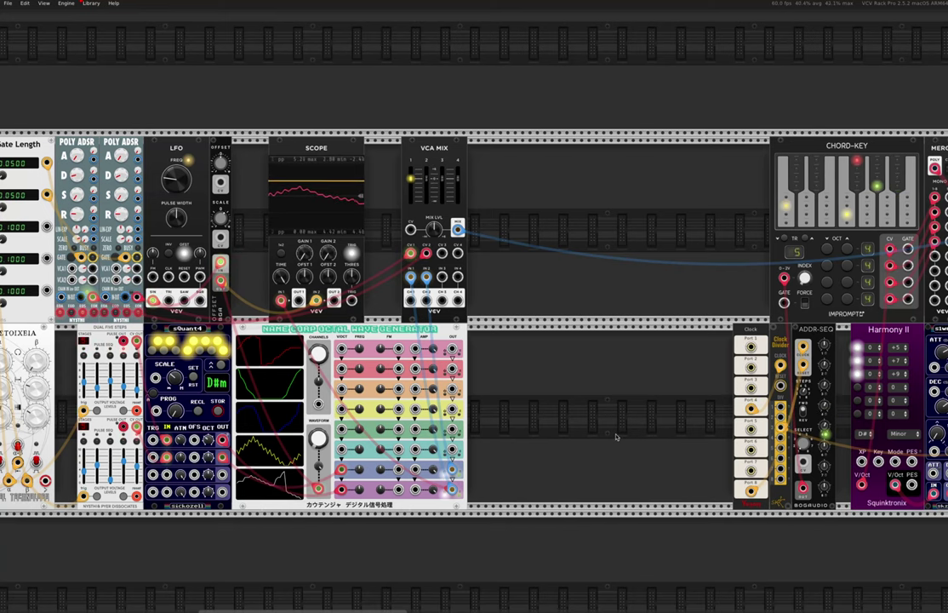
scroll(617, 438, "right", 10)
scroll(616, 437, "up", 3)
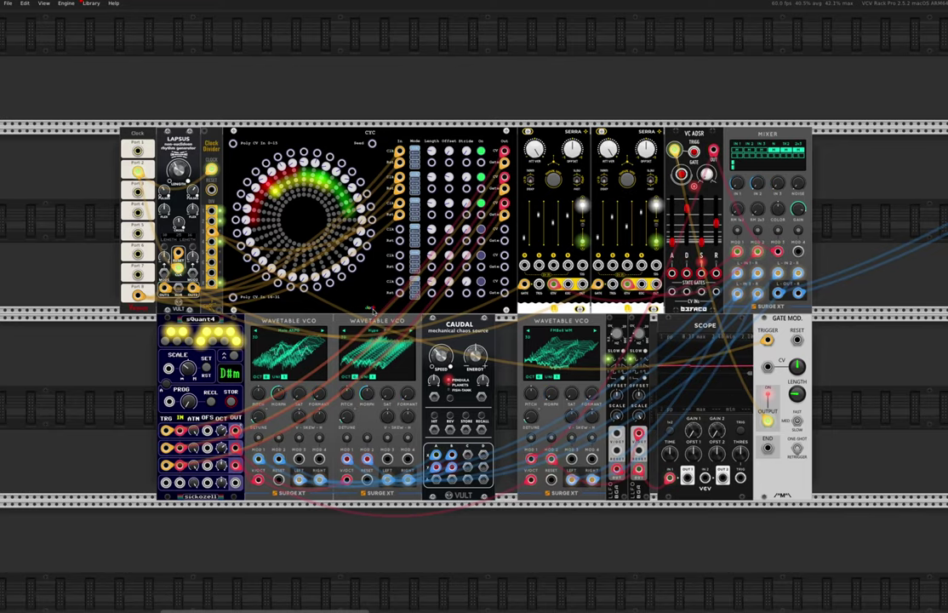
- Zoom in so the CYC ring, the two Serra envelopes and the Wavetable VCOs fill the window
scroll(360, 222, "up", 5)
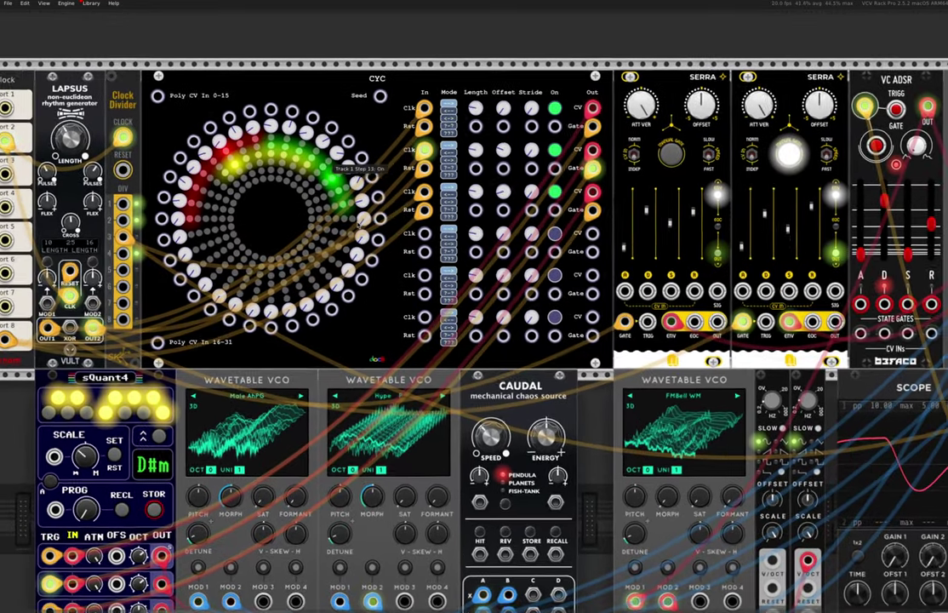
scroll(373, 375, "up", 1)
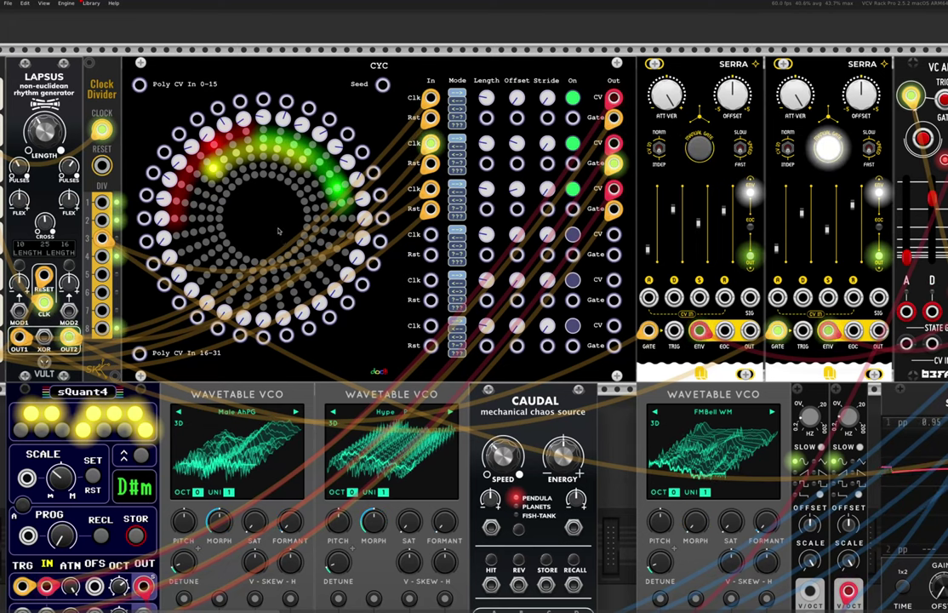
- Zoom and pan around the Wavetable VCOs, Caudal and sQuant4, settling on a medium view
scroll(278, 228, "down", 2)
scroll(278, 228, "down", 1)
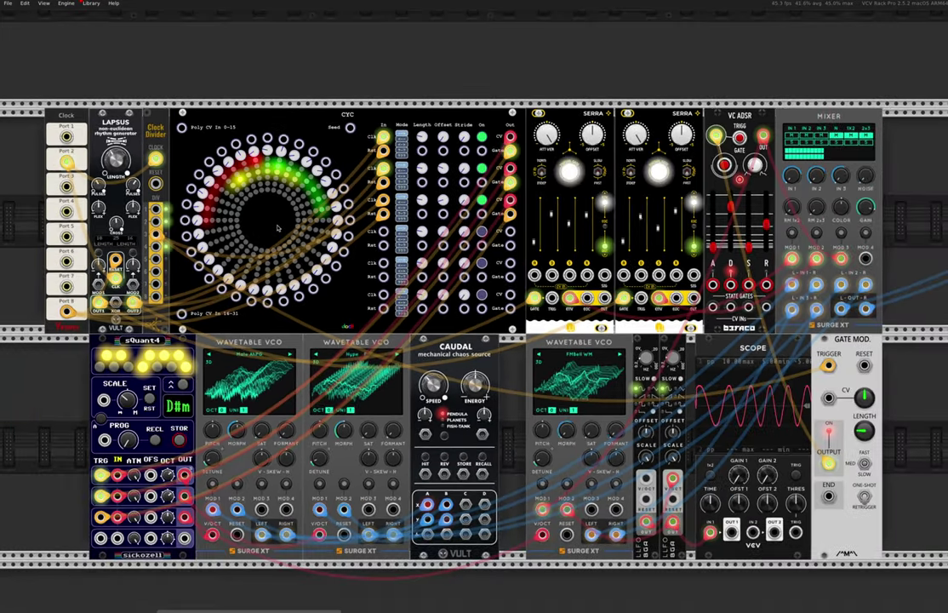
scroll(181, 366, "up", 1)
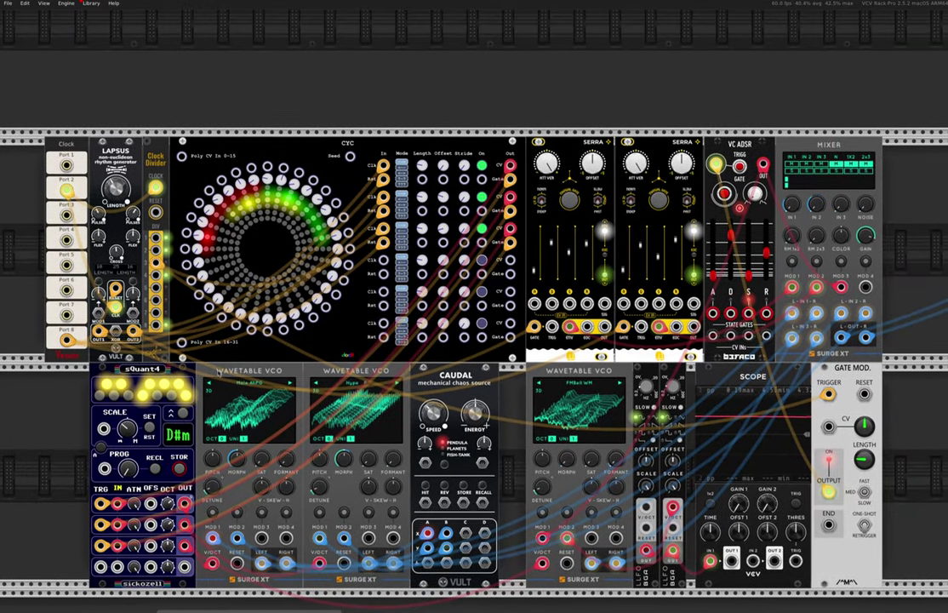
scroll(220, 326, "down", 3)
scroll(219, 326, "up", 3)
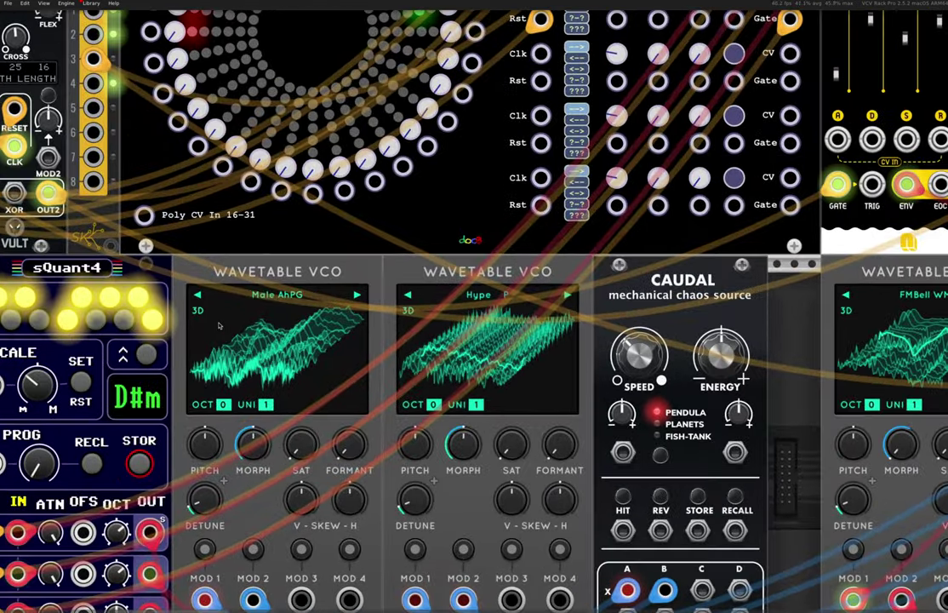
scroll(221, 327, "down", 1)
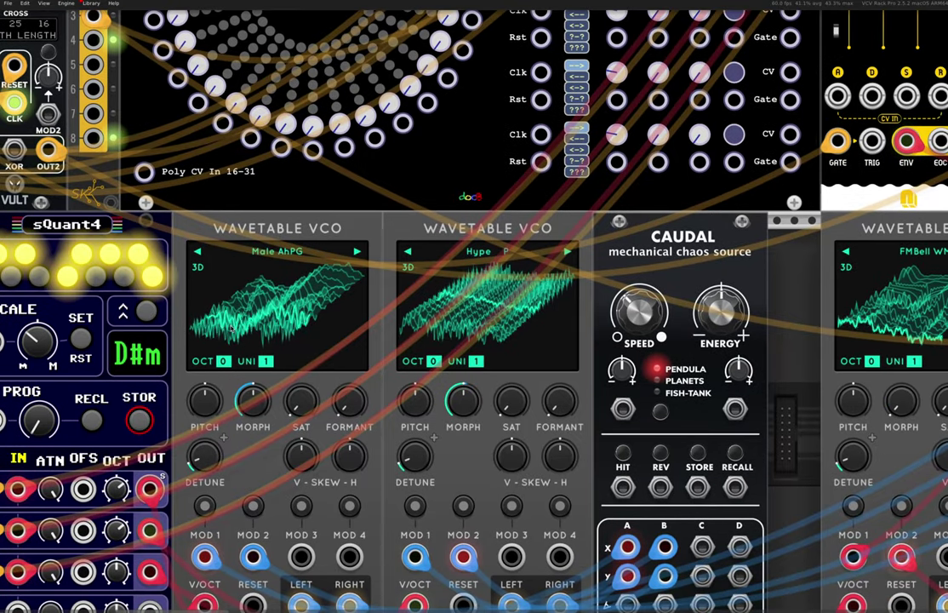
scroll(231, 330, "down", 2)
scroll(231, 331, "right", 2)
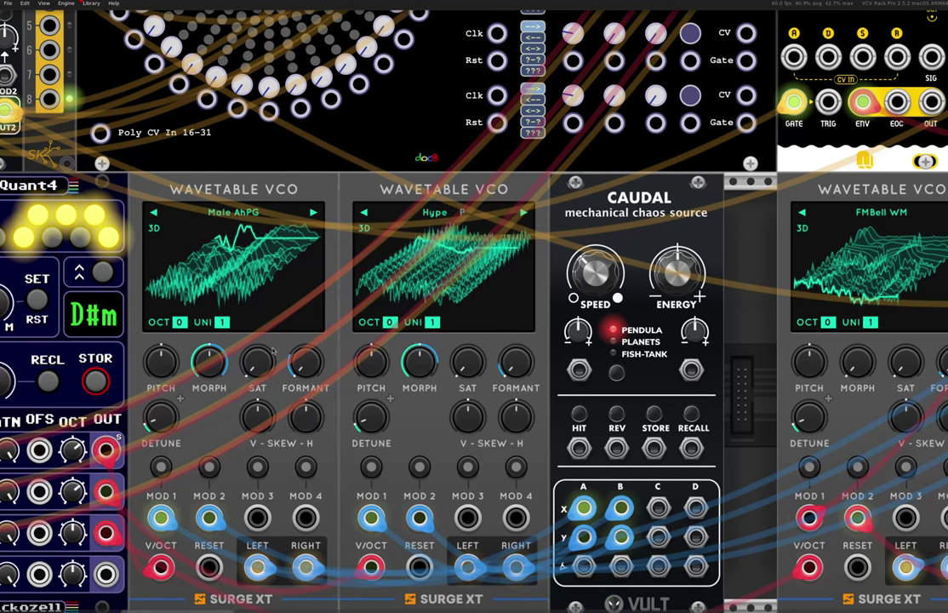
scroll(467, 264, "left", 6)
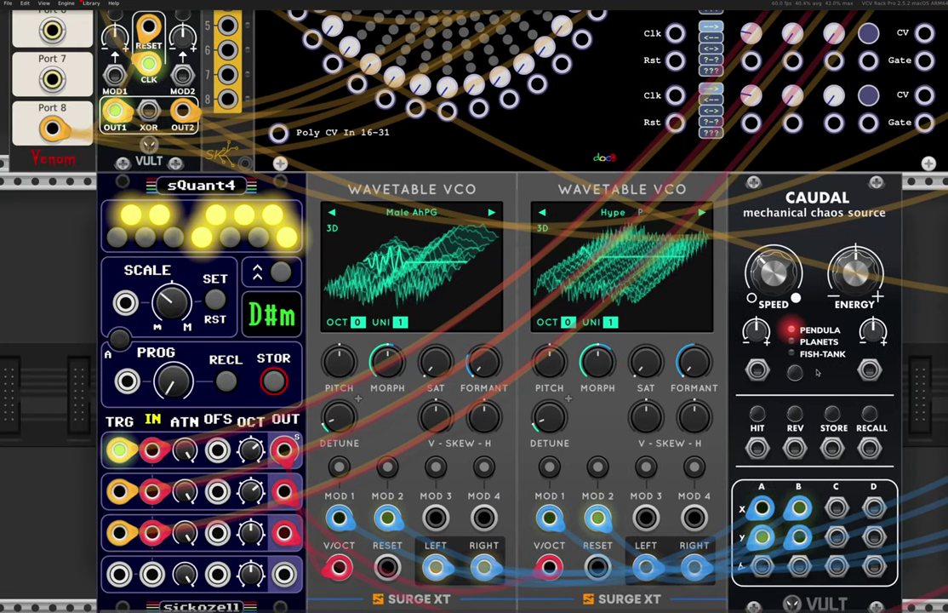
scroll(823, 281, "right", 5)
scroll(823, 281, "down", 1)
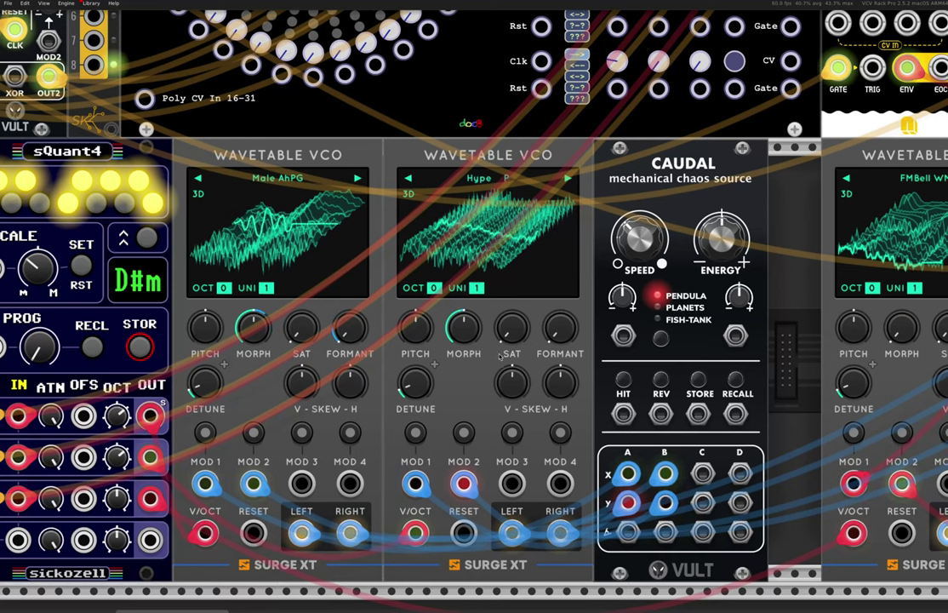
scroll(441, 432, "down", 3)
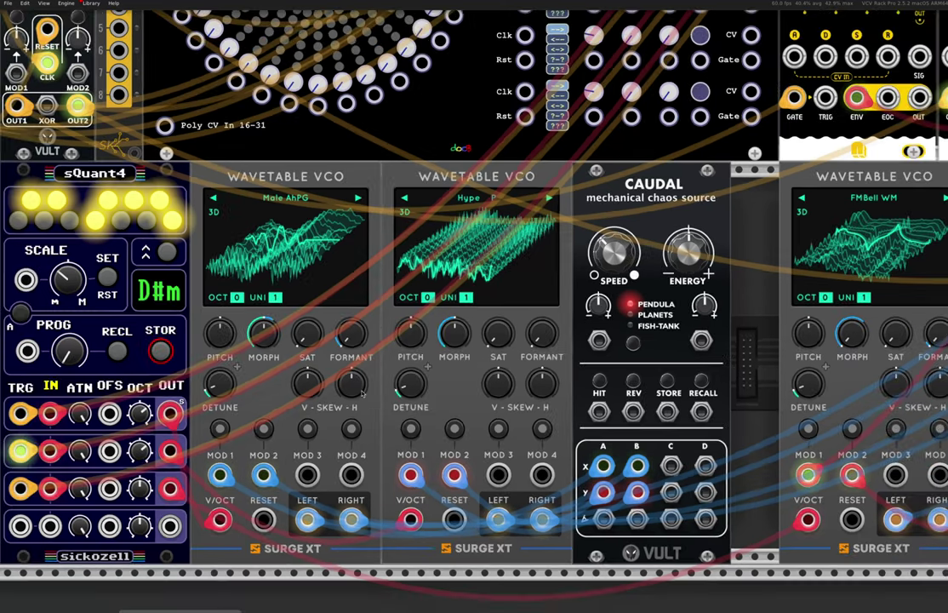
scroll(379, 419, "up", 3)
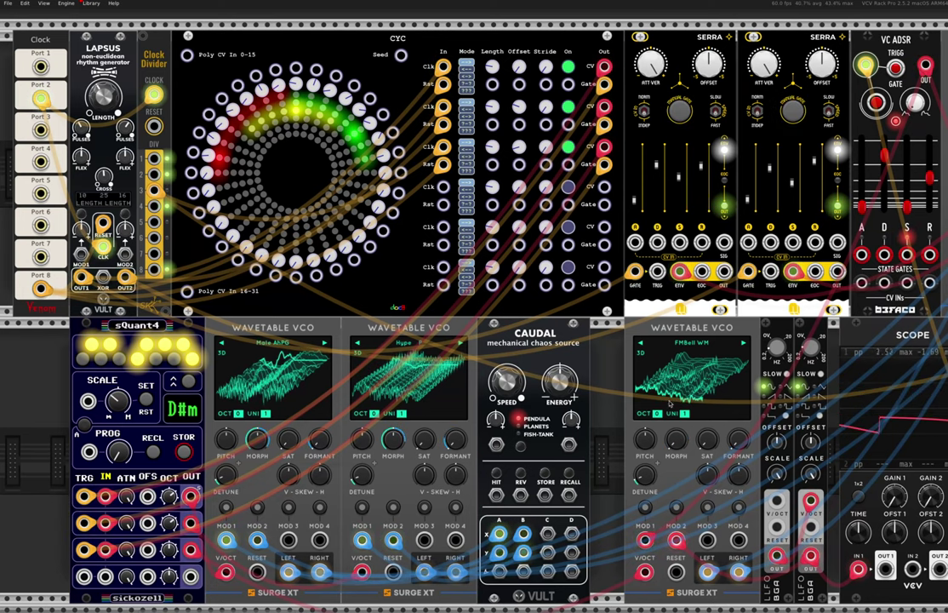
- On the Surge XT Mixer, unmute IN 1, mute IN 2 and toggle IN 3 to audition each voice
scroll(413, 276, "right", 5)
scroll(413, 276, "right", 1)
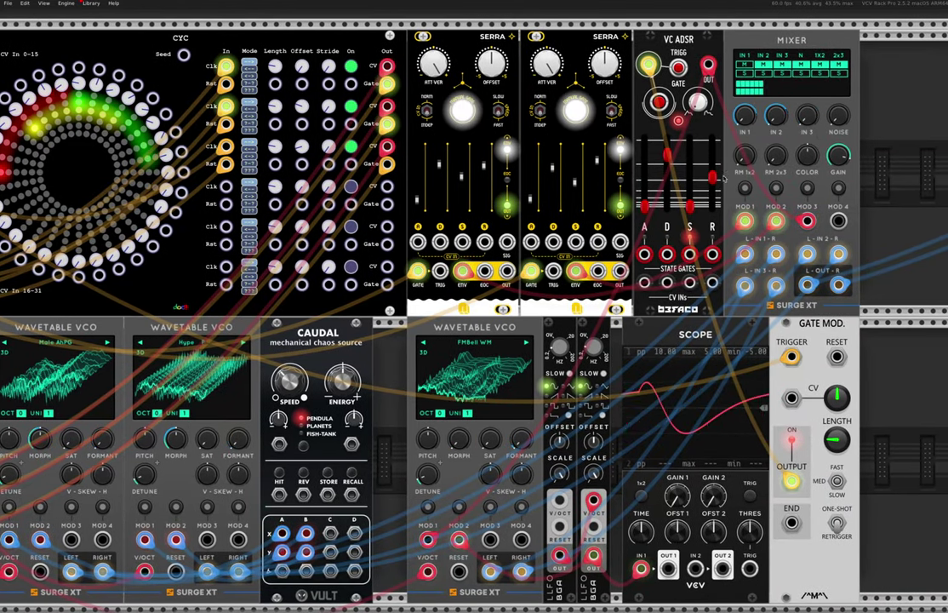
left_click(744, 64)
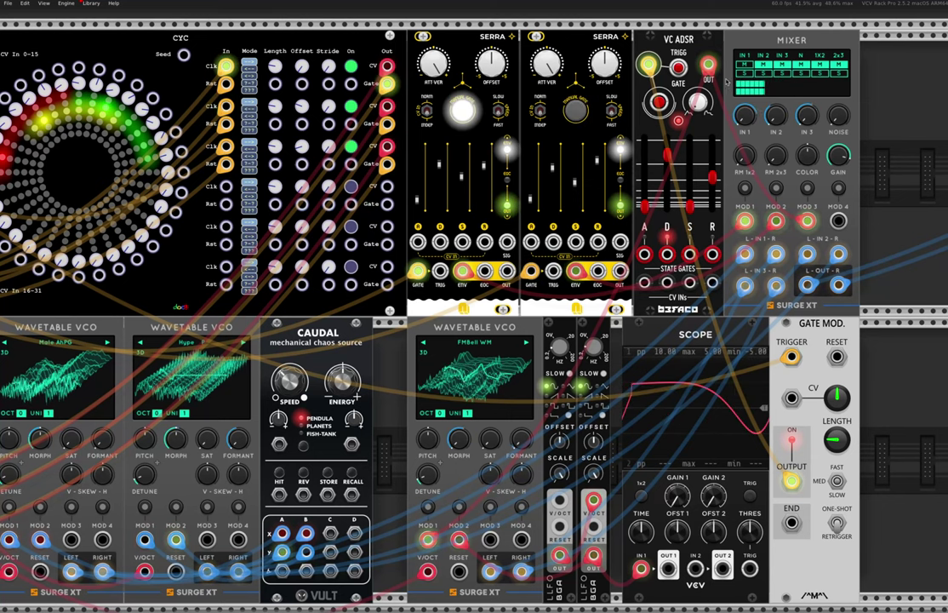
left_click(763, 65)
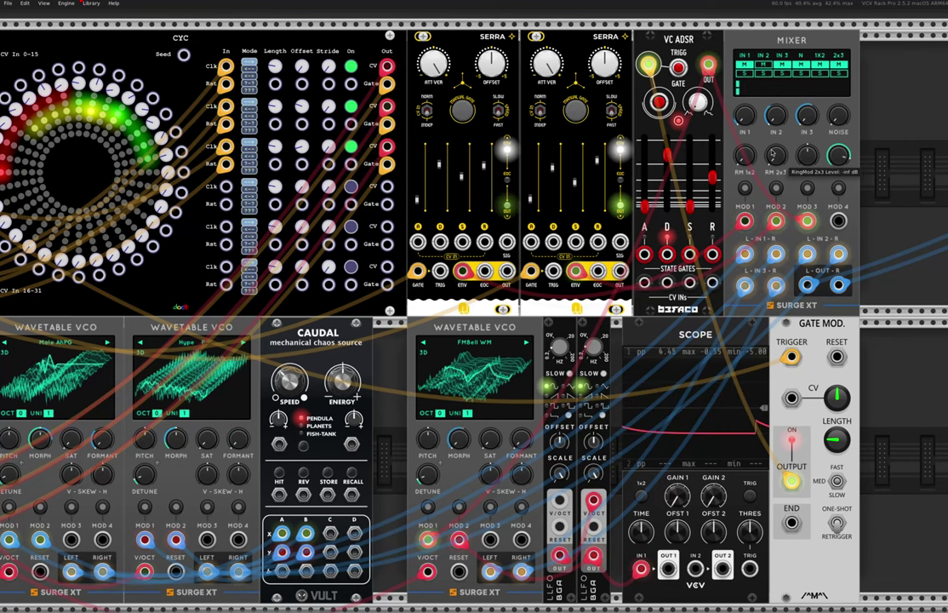
mouse_move(775, 156)
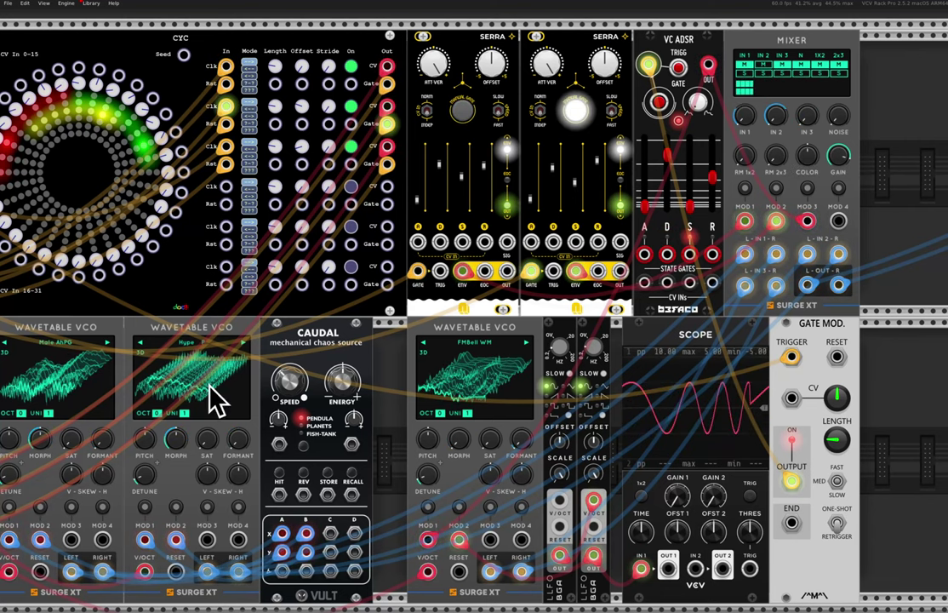
scroll(225, 387, "down", 3)
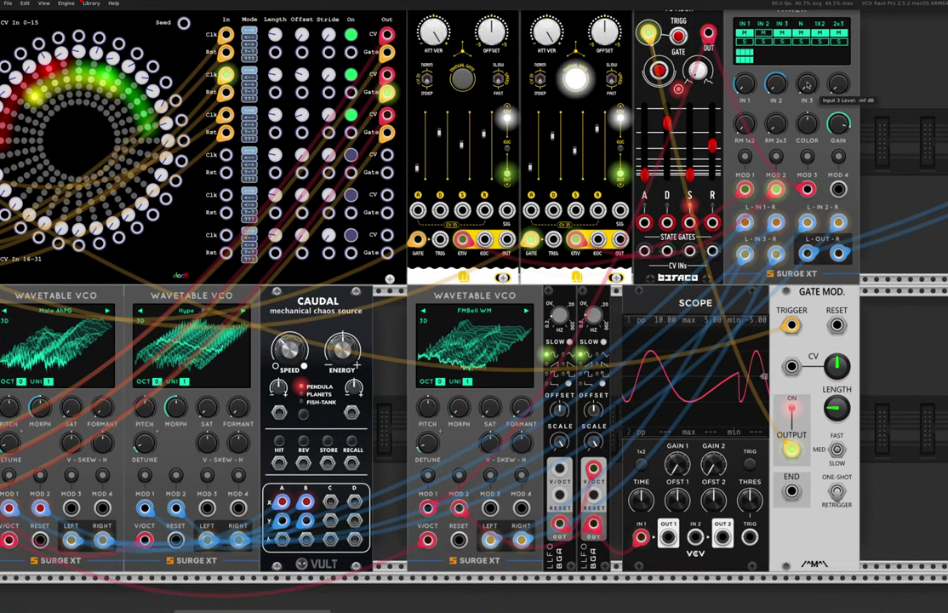
left_click(781, 33)
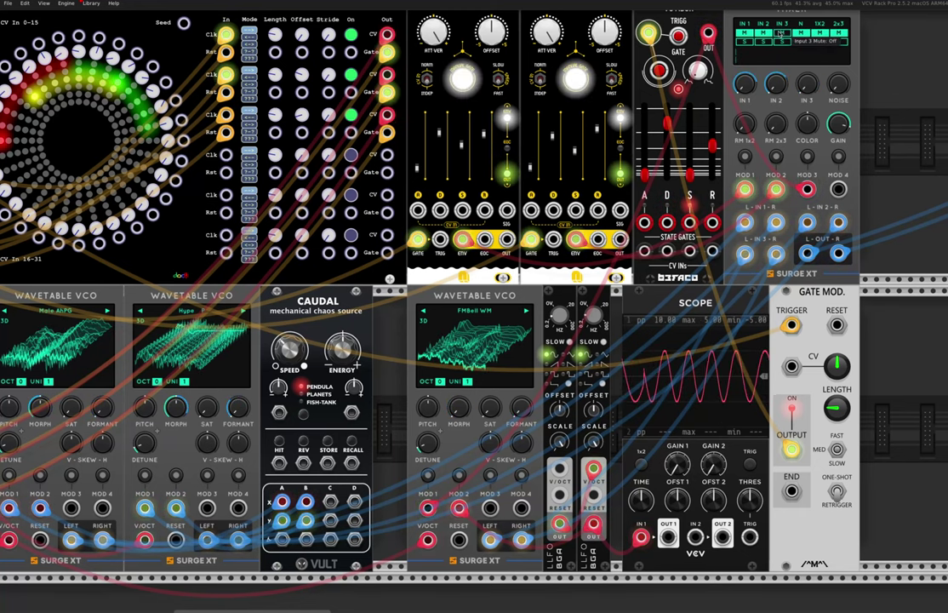
- Zoom in on the Clock and Lapsus modules, then zoom out and pan to the neighbouring racks
scroll(743, 36, "down", 5)
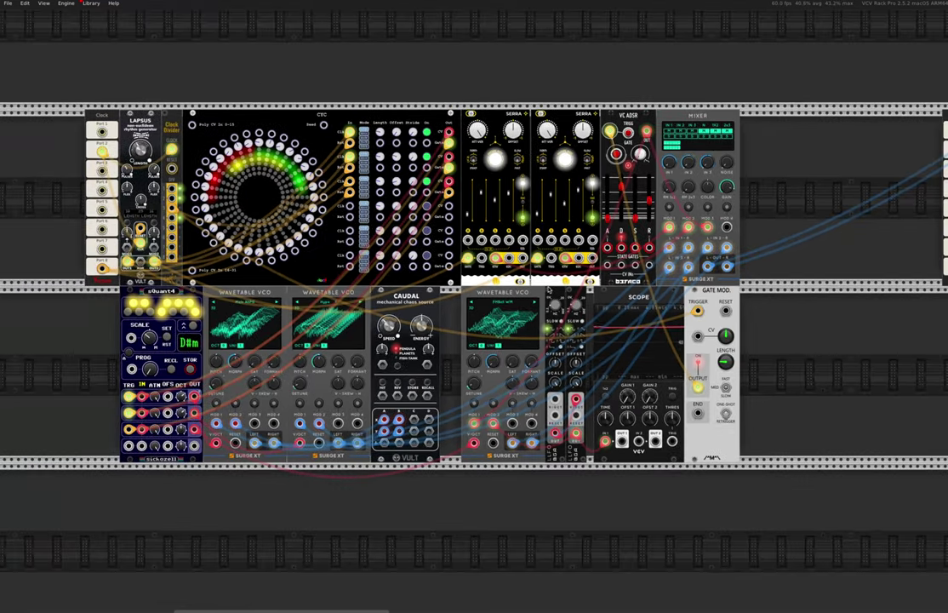
scroll(474, 307, "up", 2)
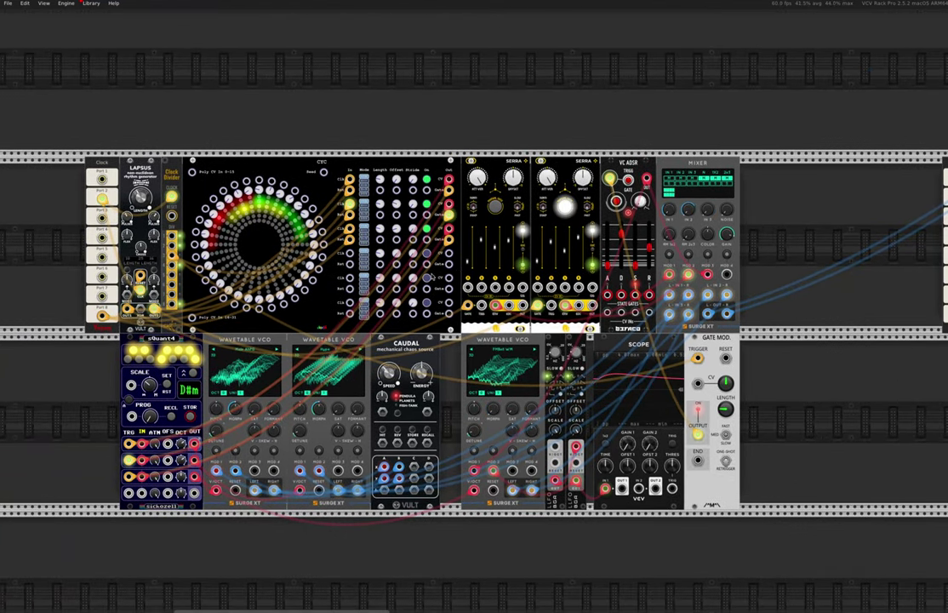
scroll(98, 212, "up", 5)
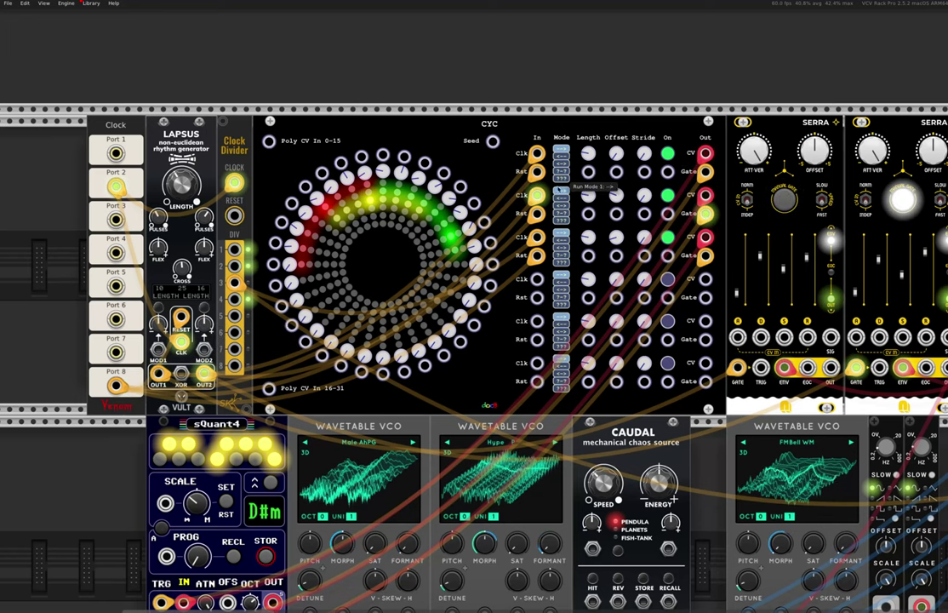
scroll(452, 251, "down", 5)
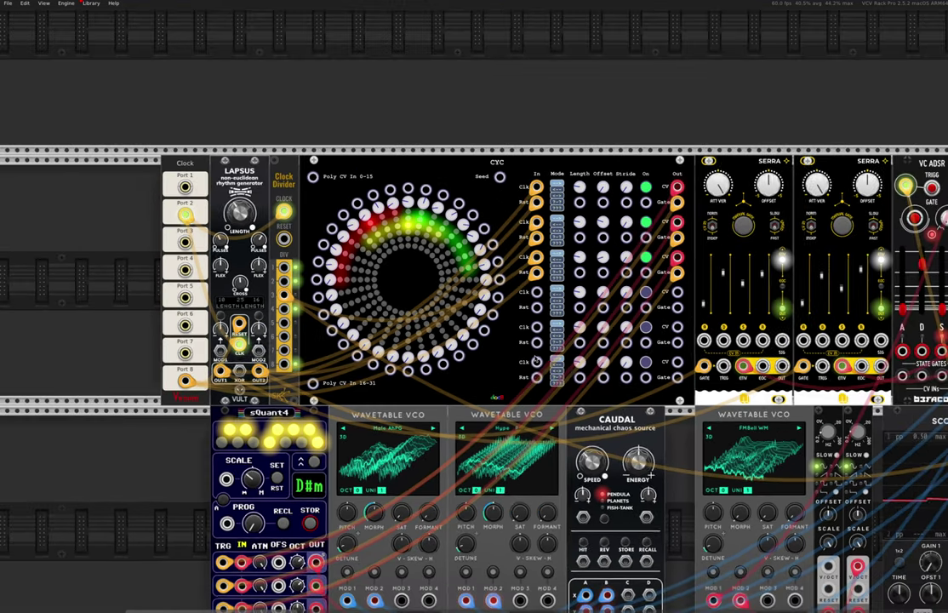
scroll(474, 358, "right", 10)
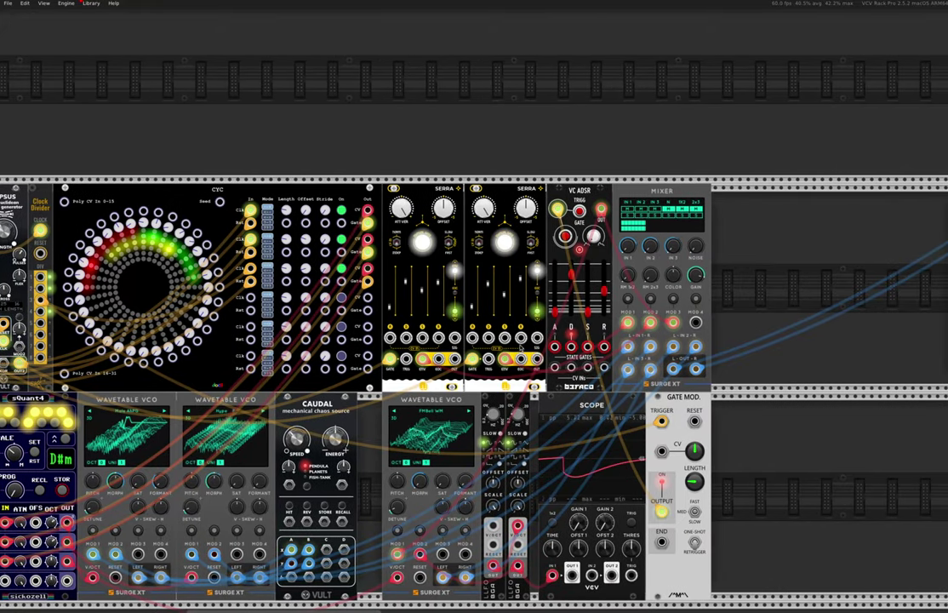
scroll(492, 293, "down", 3)
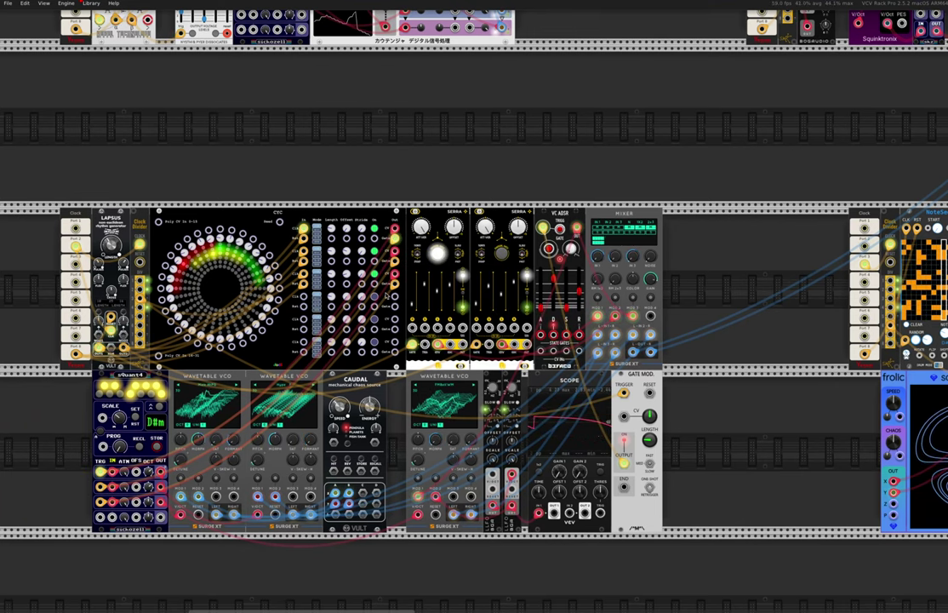
scroll(383, 336, "right", 2)
scroll(384, 295, "up", 10)
scroll(385, 296, "right", 10)
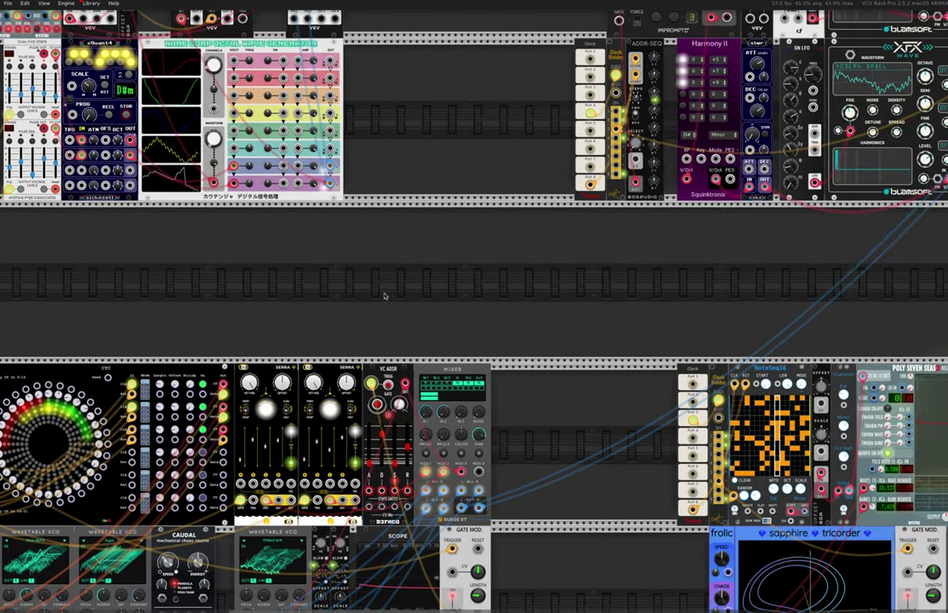
scroll(412, 271, "up", 3)
scroll(413, 270, "right", 7)
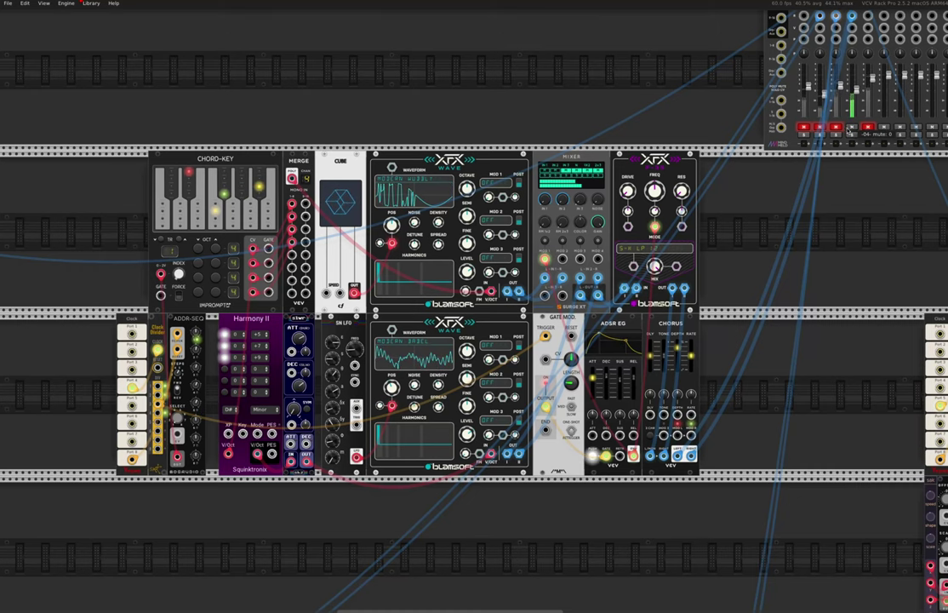
scroll(845, 130, "left", 1)
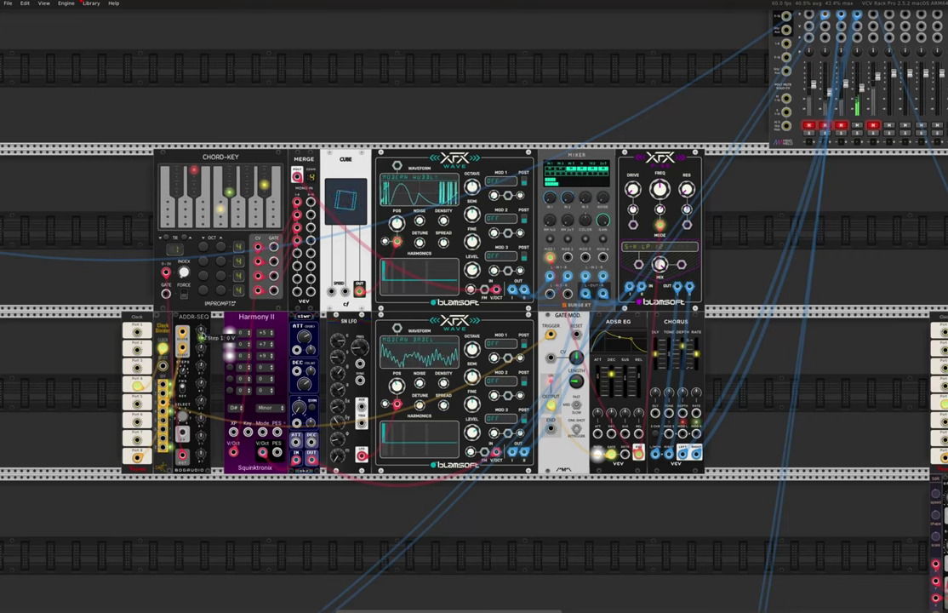
mouse_move(202, 400)
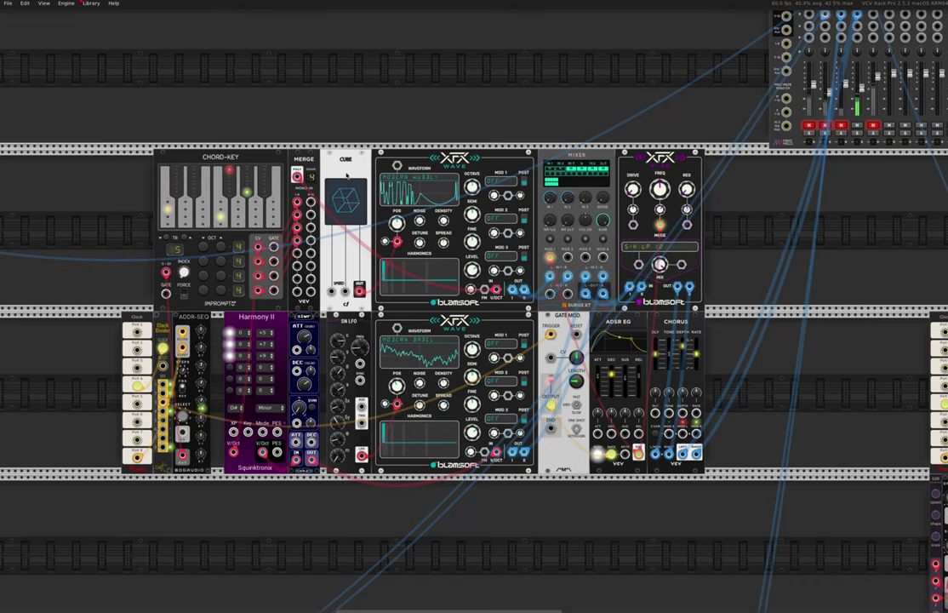
mouse_move(400, 228)
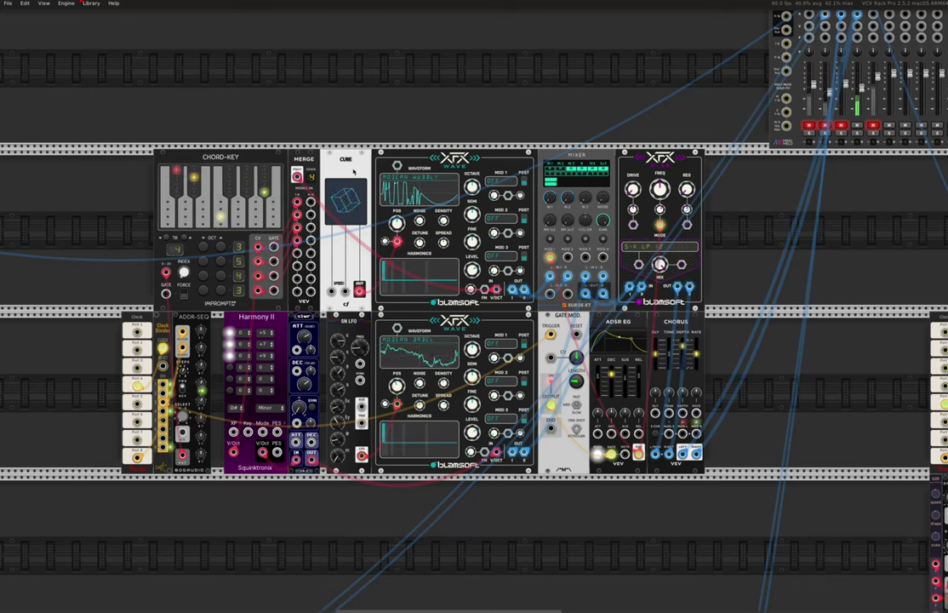
right_click(337, 84)
key("BackSpace")
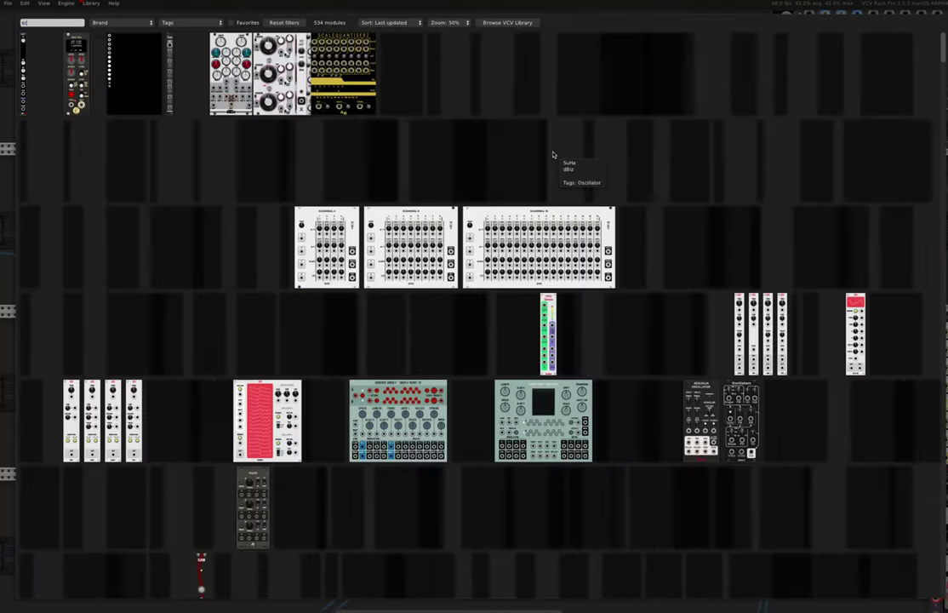
left_click(88, 48)
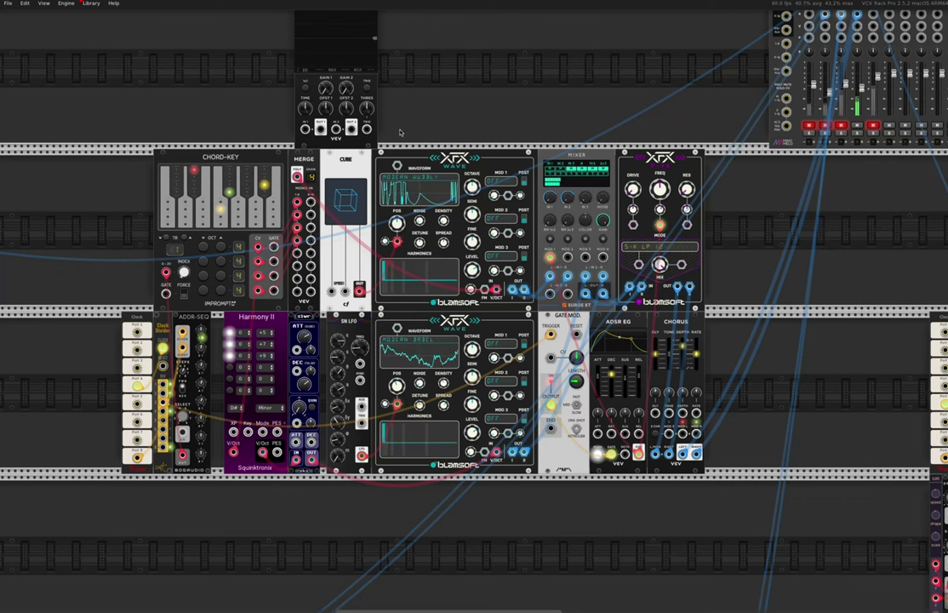
mouse_move(360, 292)
left_mouse_down()
mouse_move(392, 248)
mouse_move(306, 127)
left_mouse_up()
scroll(392, 93, "up", 3)
scroll(391, 93, "right", 1)
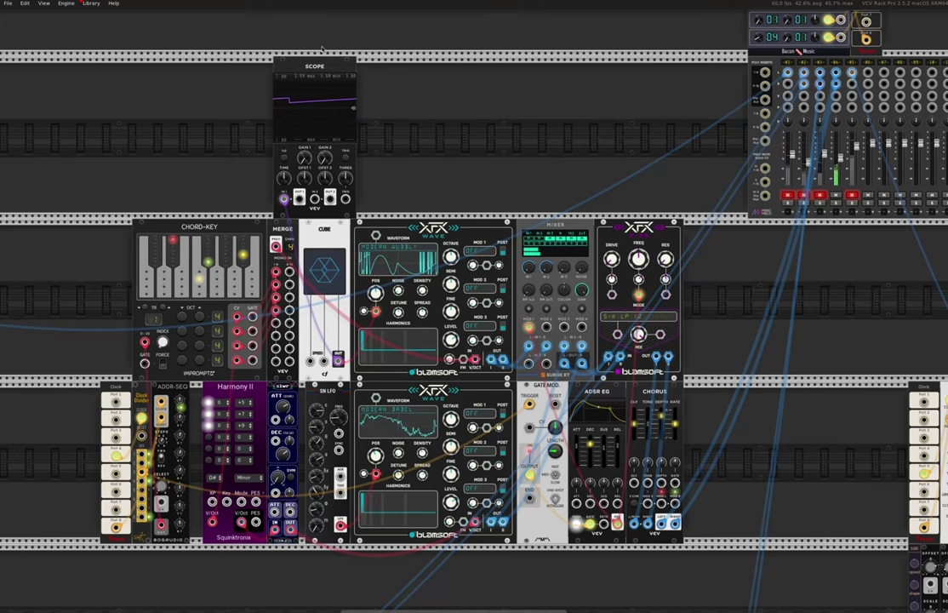
left_click_drag(316, 47, 332, 94)
key("Delete")
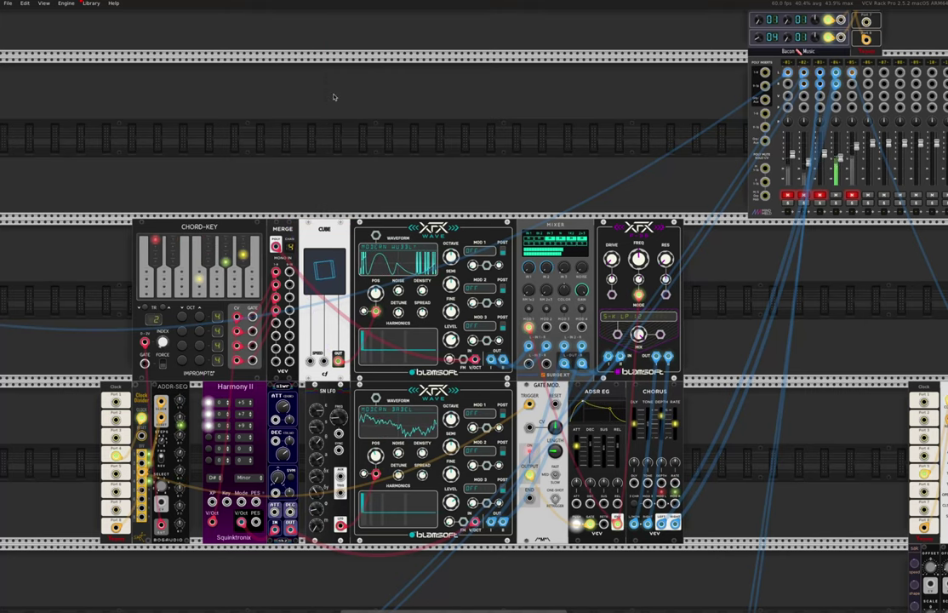
- Scroll to the Chord-Key section's Surge XT mixer and mute its Input 2
scroll(430, 200, "down", 2)
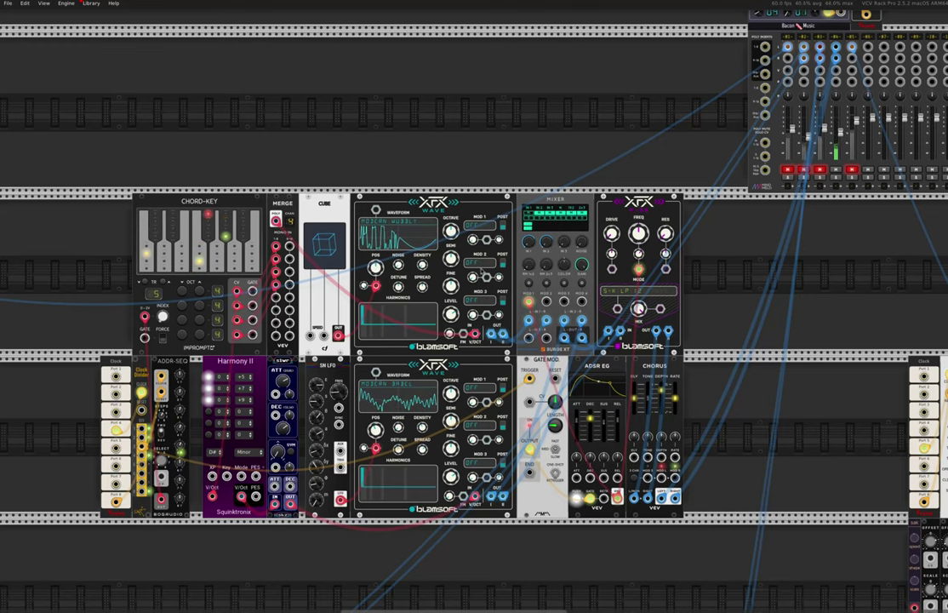
scroll(483, 273, "down", 1)
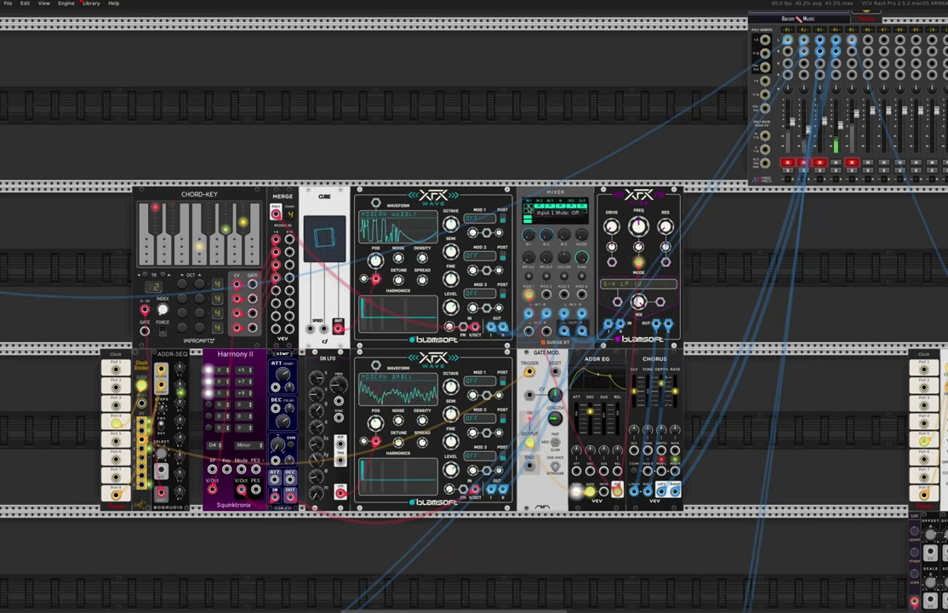
left_click(538, 209)
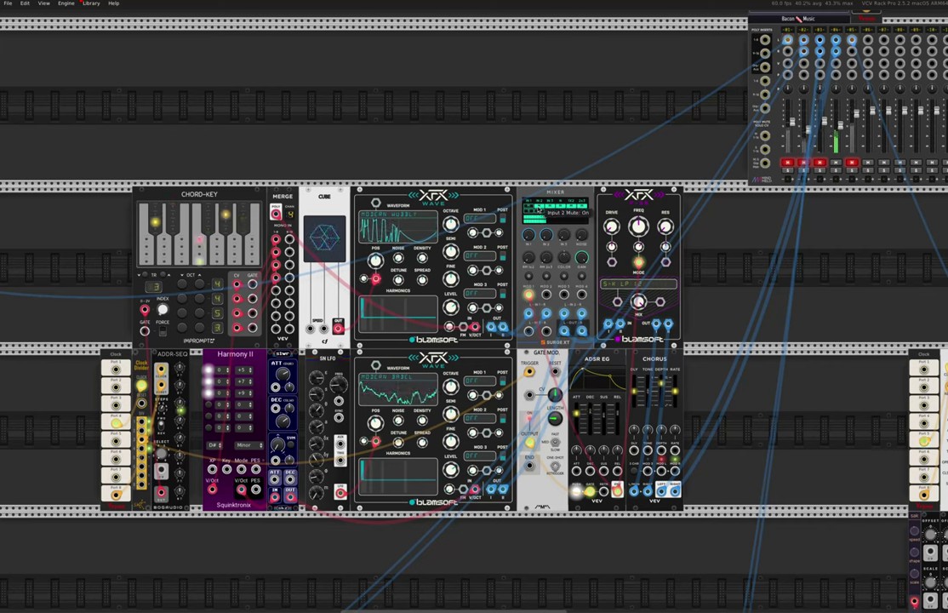
left_click(541, 208)
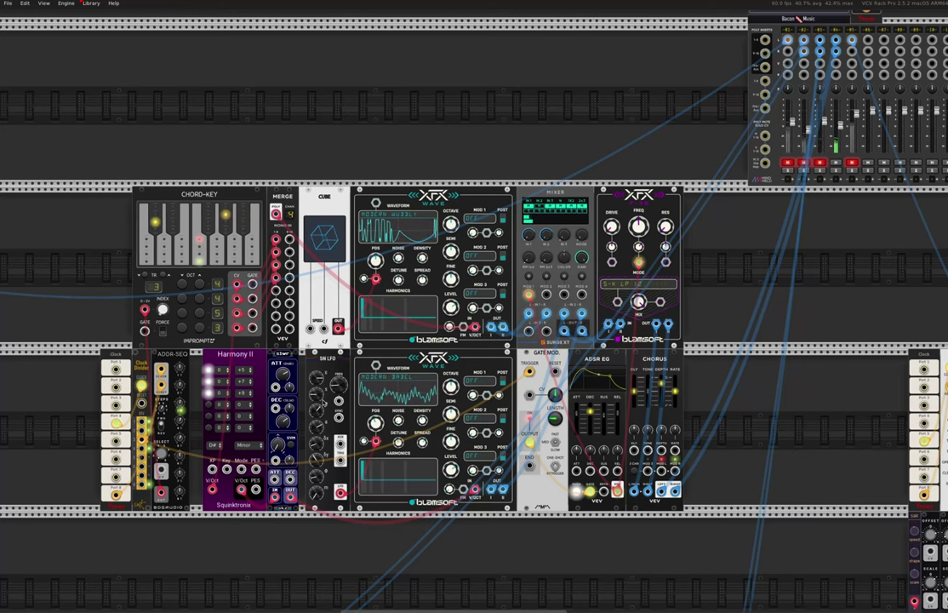
scroll(317, 366, "up", 2)
scroll(326, 403, "up", 2)
- Add a Scope module in the empty rack space below, found by searching 'scop'
scroll(326, 404, "down", 3)
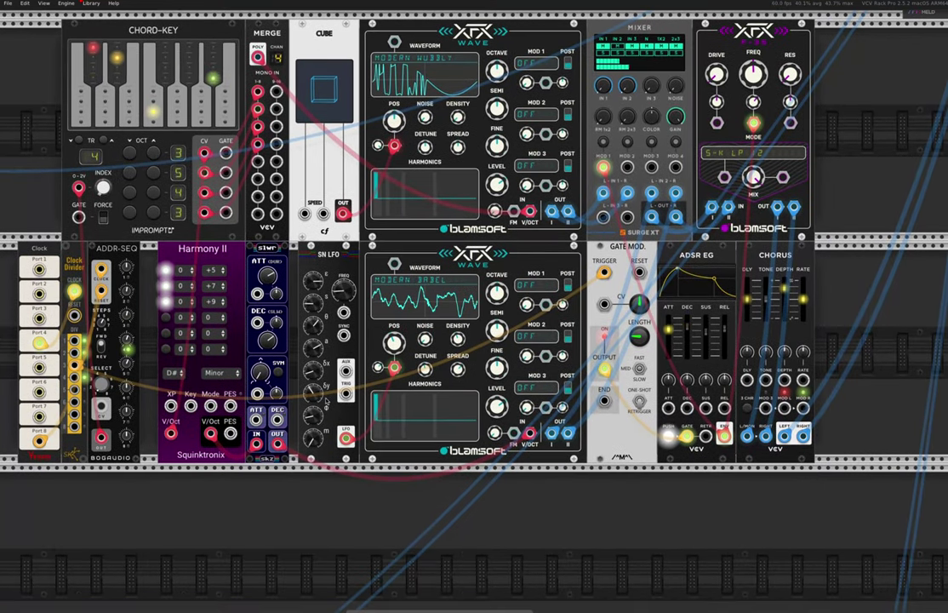
right_click(317, 535)
type("scop")
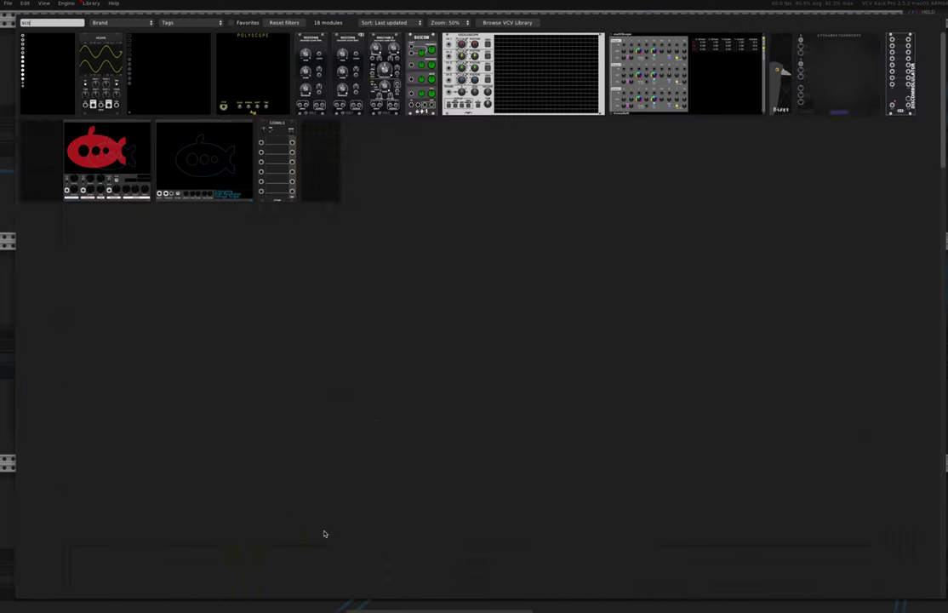
left_click(181, 68)
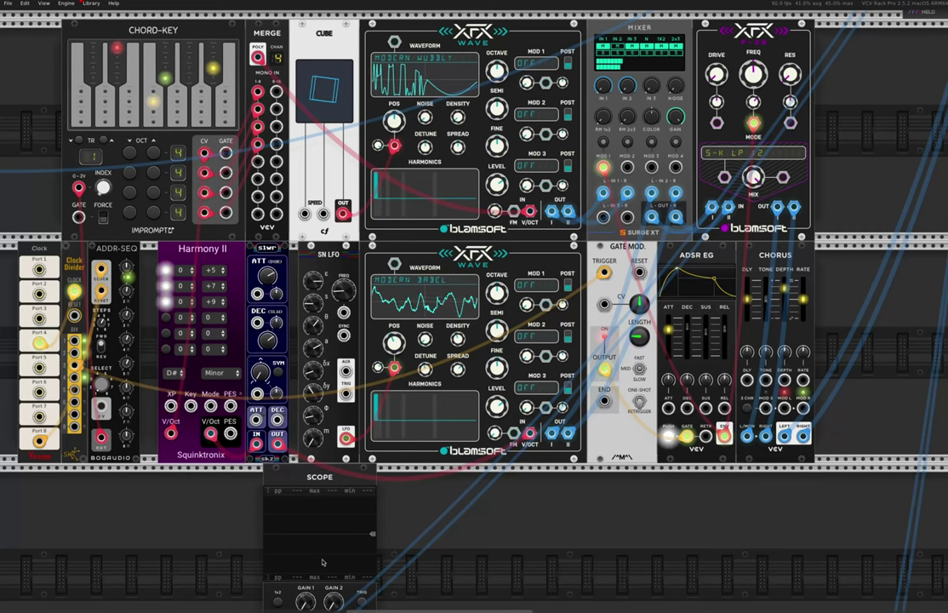
- Feed the SN LFO output into Scope IN 1 and raise the LFO frequency to about 0.53 Hz
scroll(317, 544, "down", 1)
mouse_move(346, 413)
left_mouse_down()
mouse_move(334, 571)
mouse_move(274, 582)
mouse_move(279, 528)
left_mouse_up()
scroll(272, 531, "down", 4)
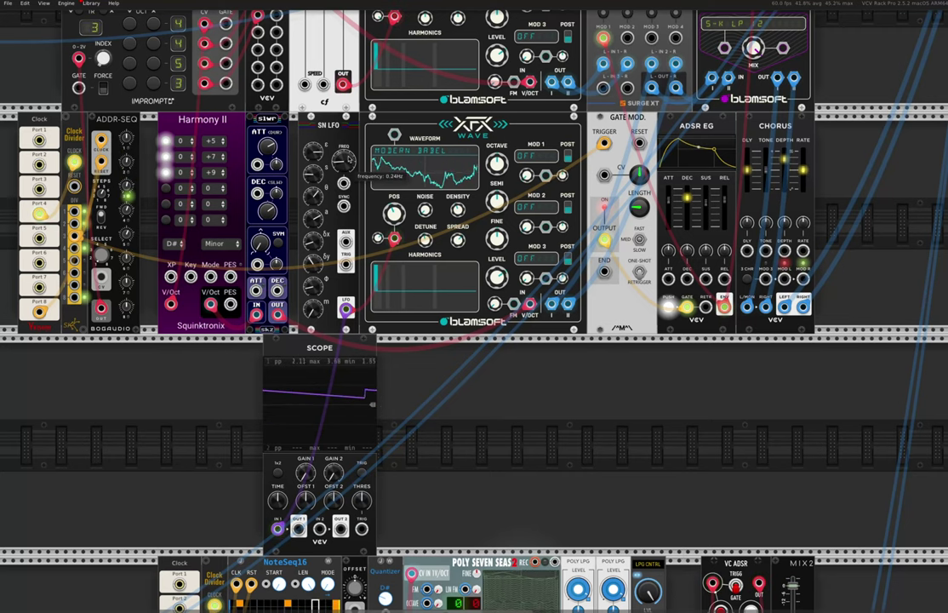
left_click_drag(344, 164, 344, 131)
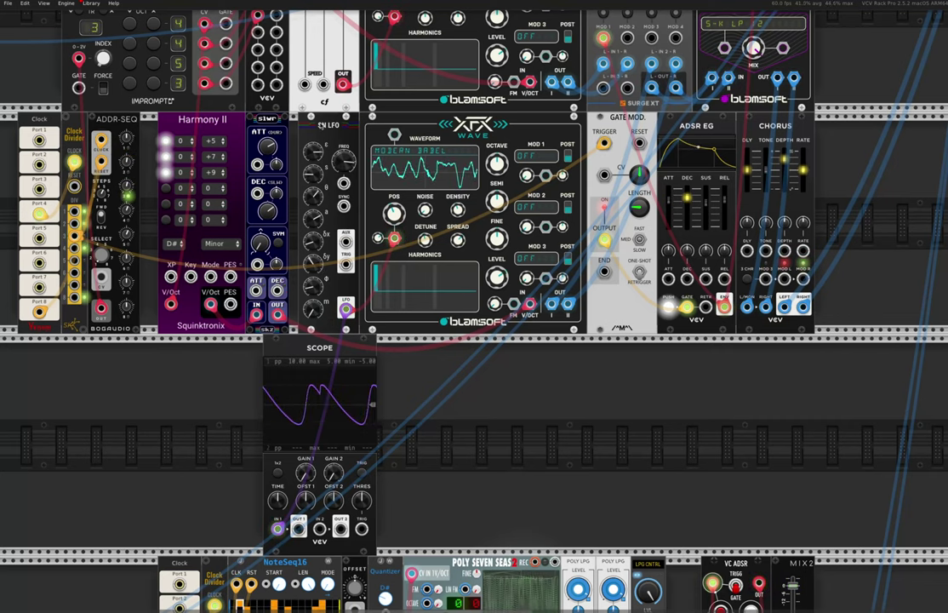
- Check the SN LFO's context menu without changing anything, then delete the Scope module
right_click(321, 126)
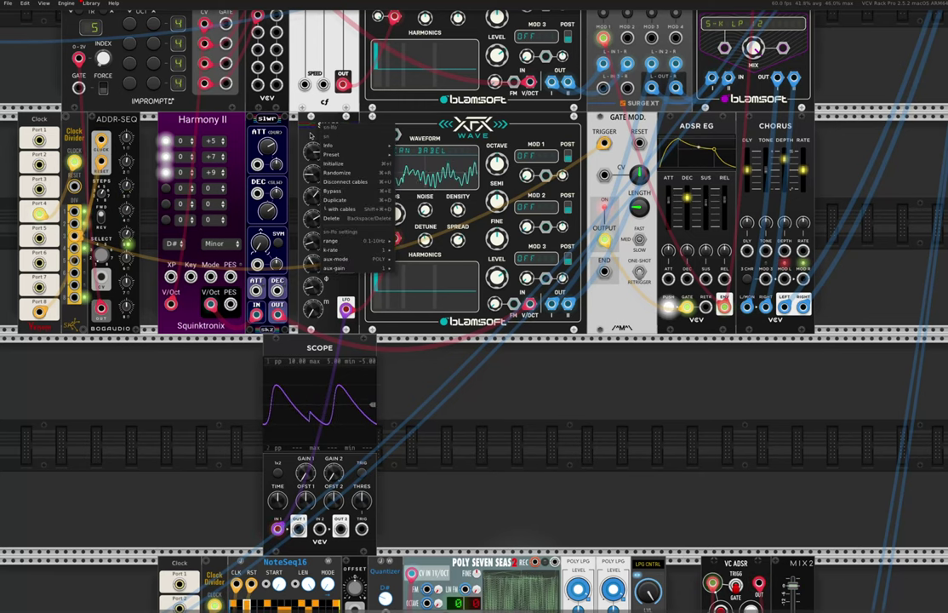
left_click(409, 427)
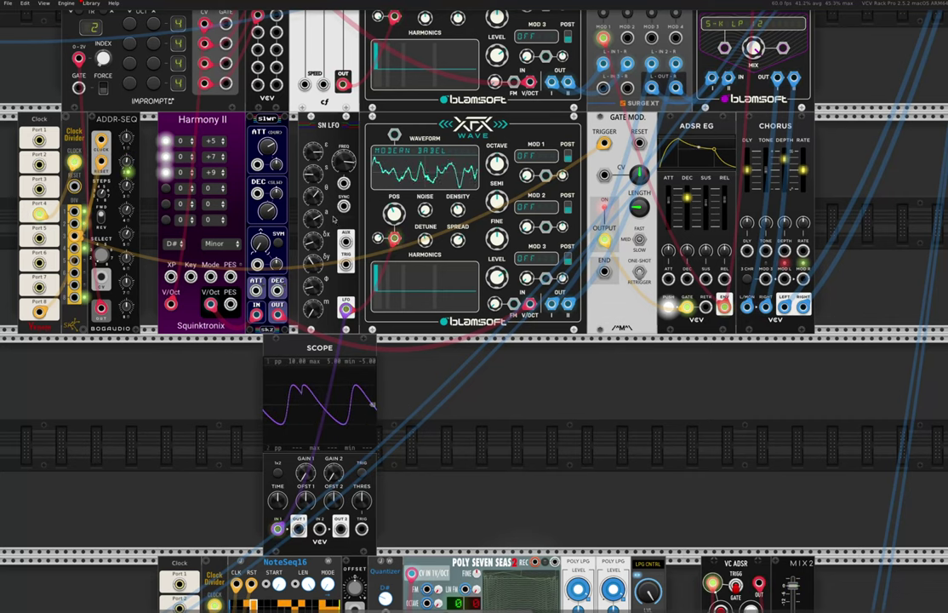
right_click(333, 219)
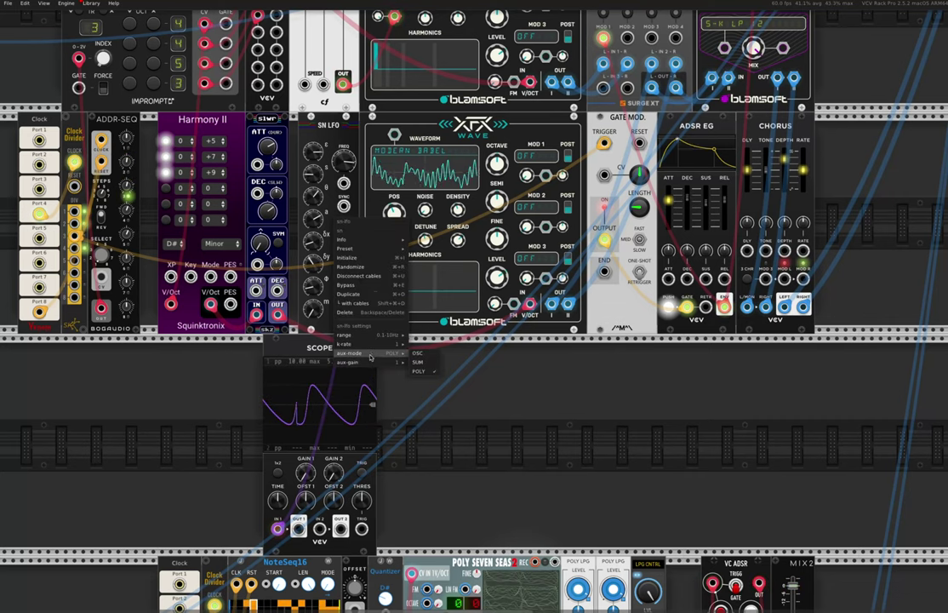
mouse_move(370, 344)
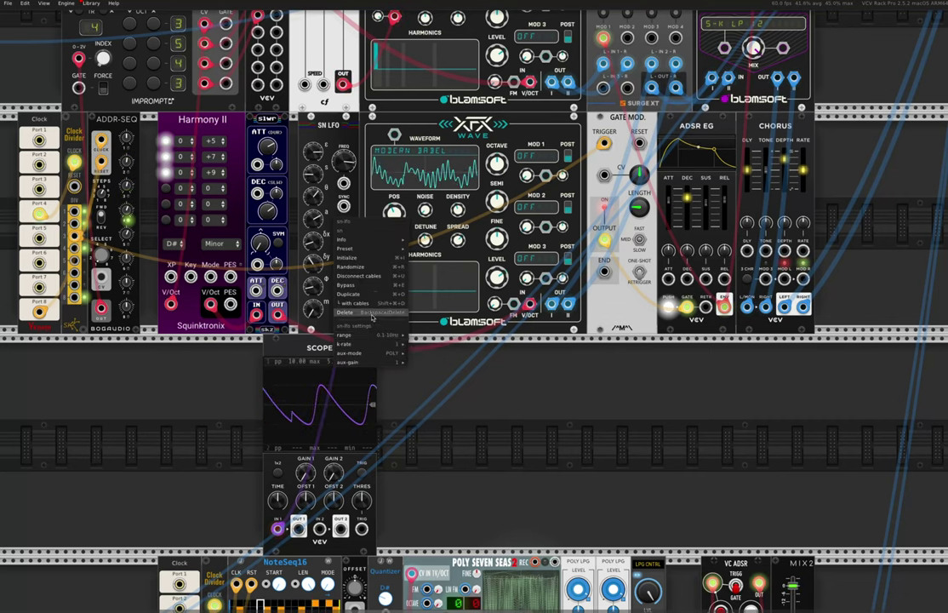
left_click(442, 432)
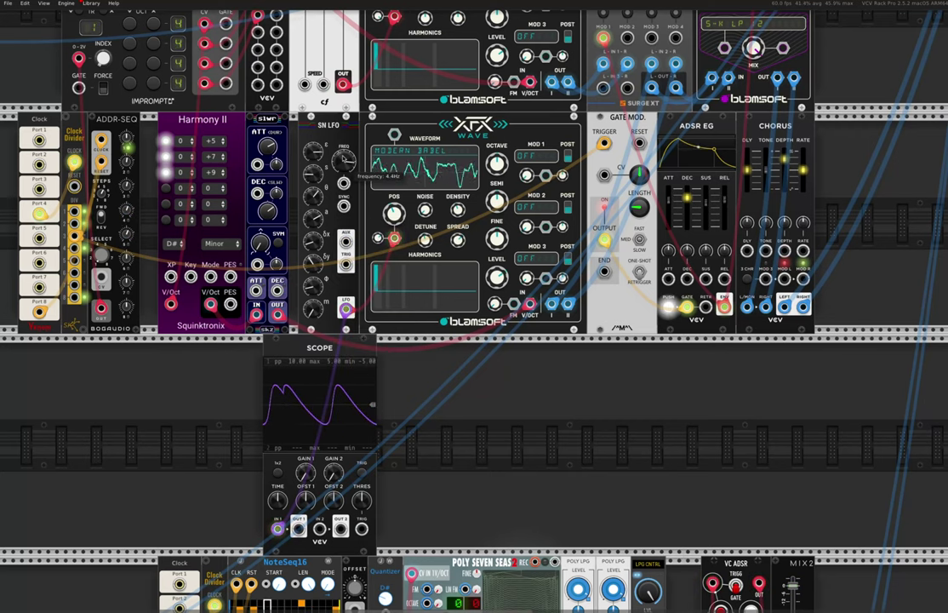
key("Delete")
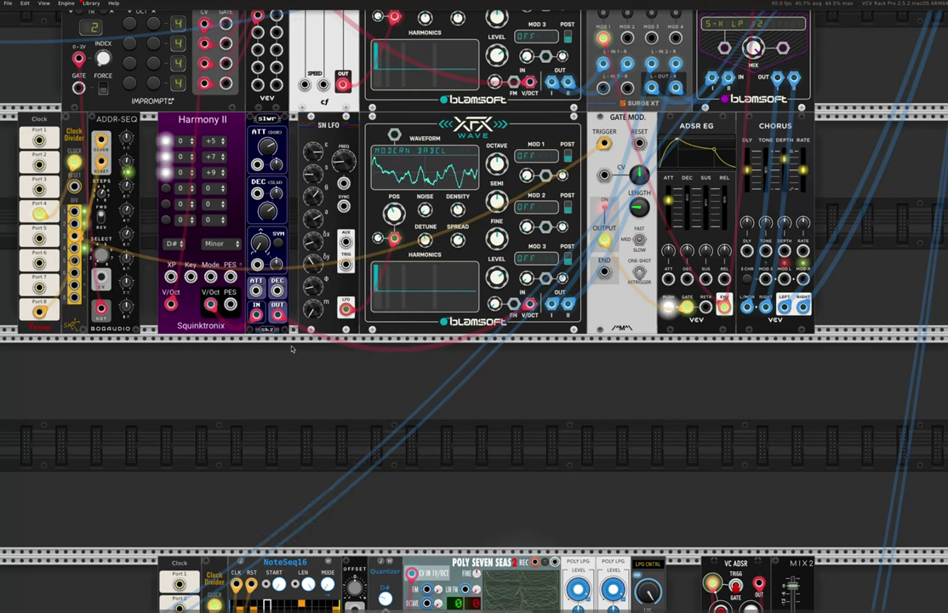
scroll(508, 230, "up", 1)
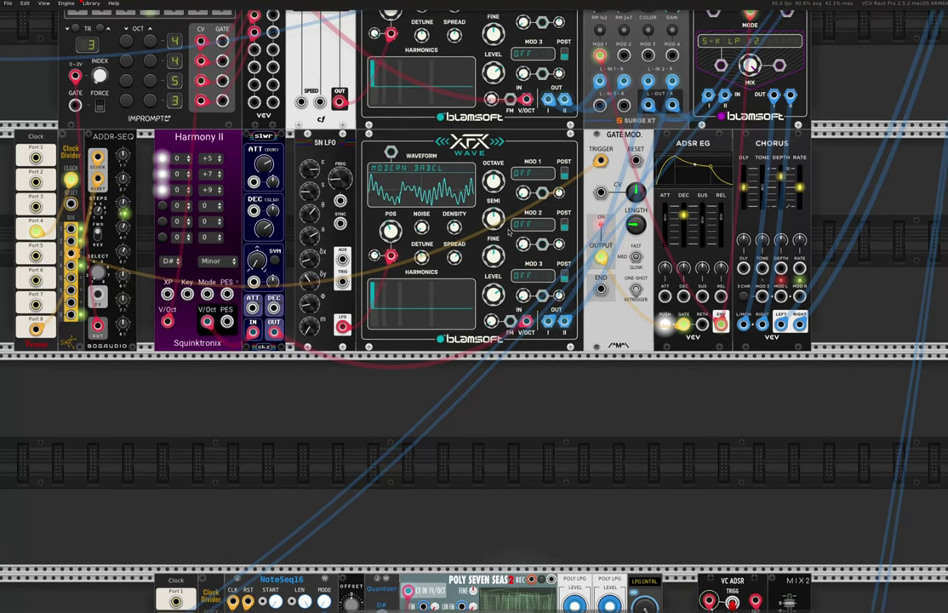
scroll(231, 150, "up", 5)
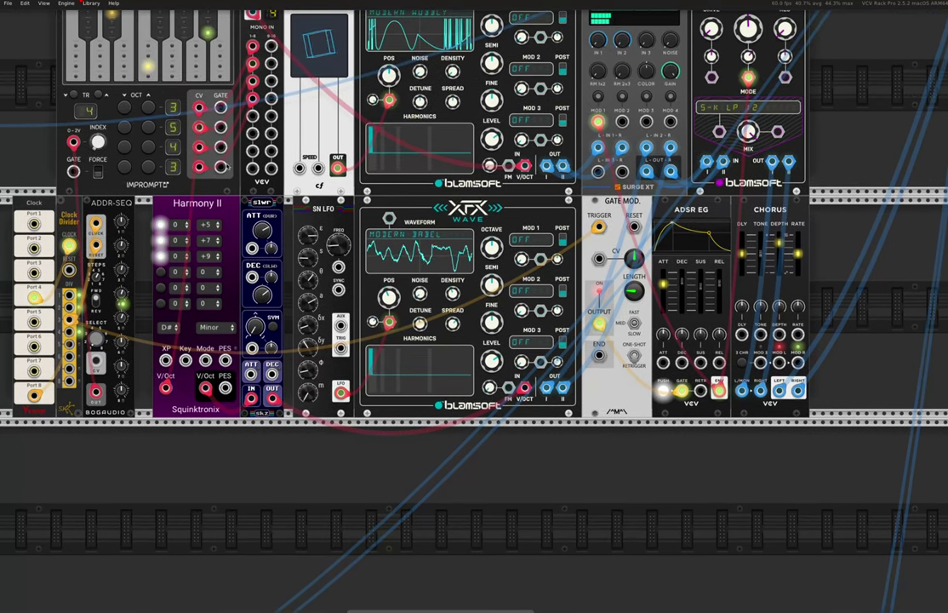
scroll(230, 150, "up", 3)
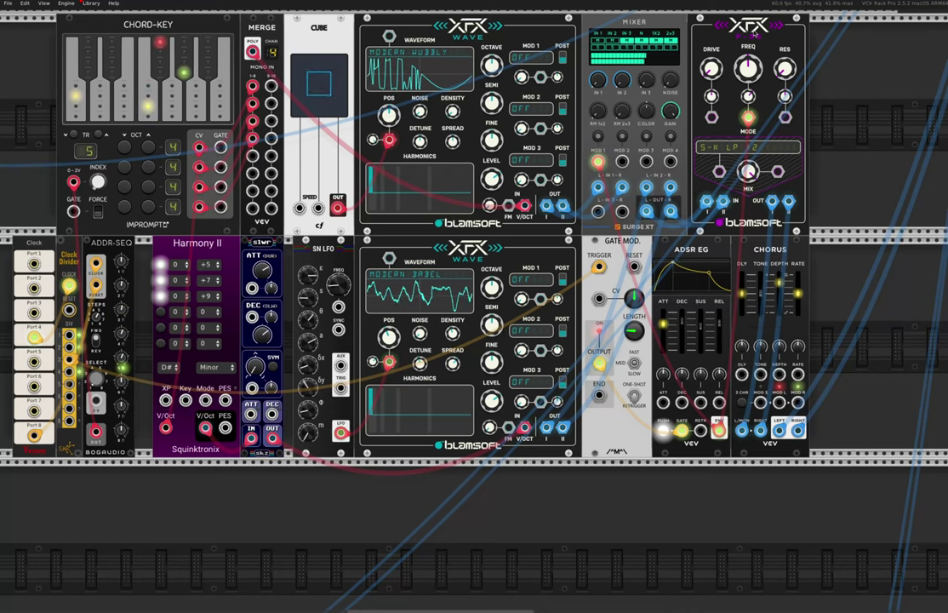
- Keep the XFX filter on S-K LP 12, patch ADSR EG into it, and raise lower spread to about 88.5%
left_click(732, 146)
left_click(757, 159)
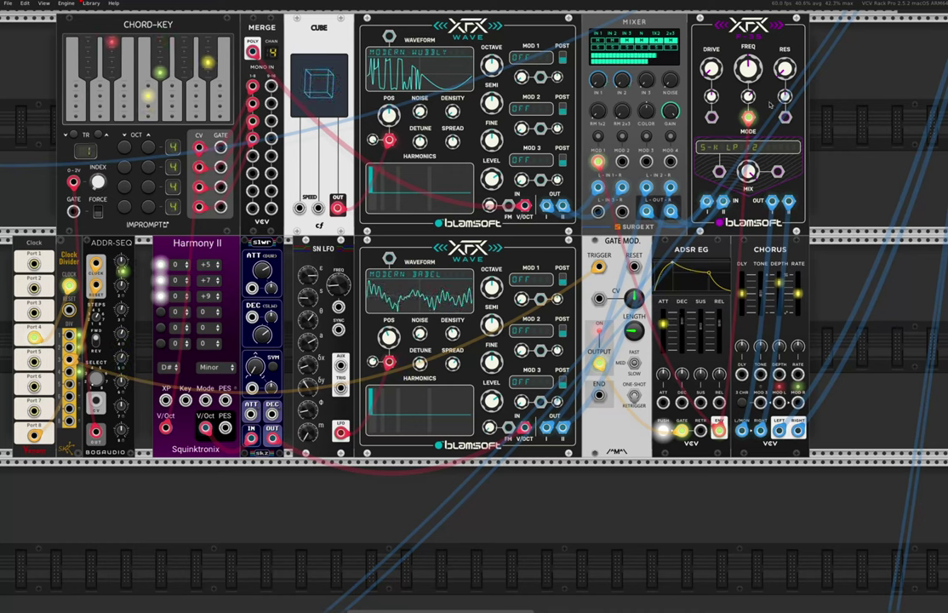
left_click_drag(719, 430, 748, 117)
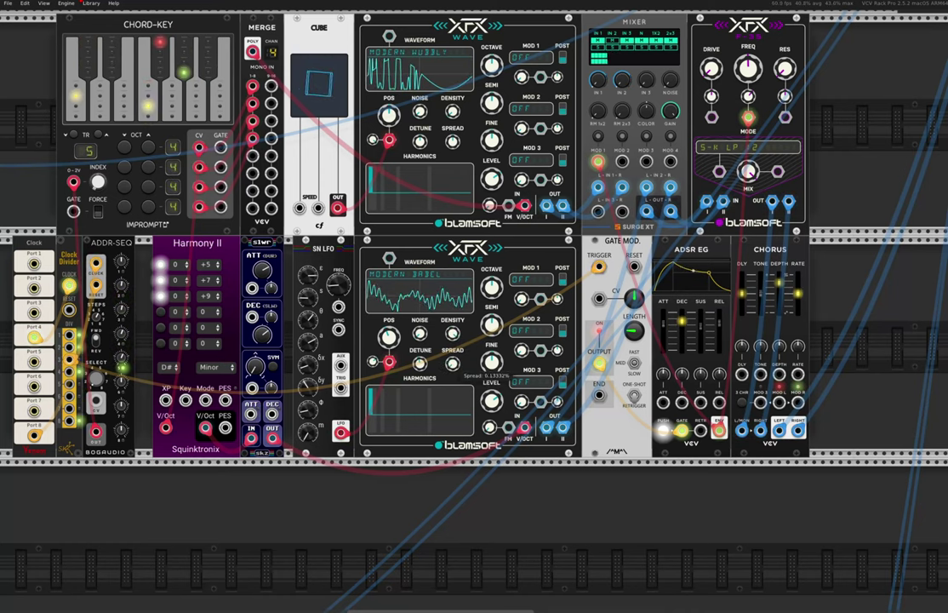
left_click_drag(452, 363, 419, 365)
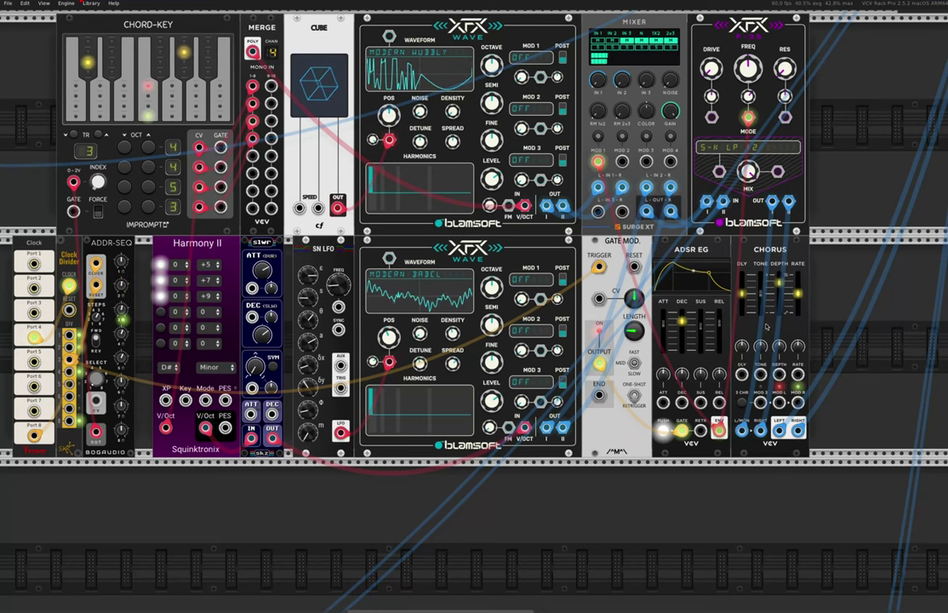
scroll(766, 338, "down", 5)
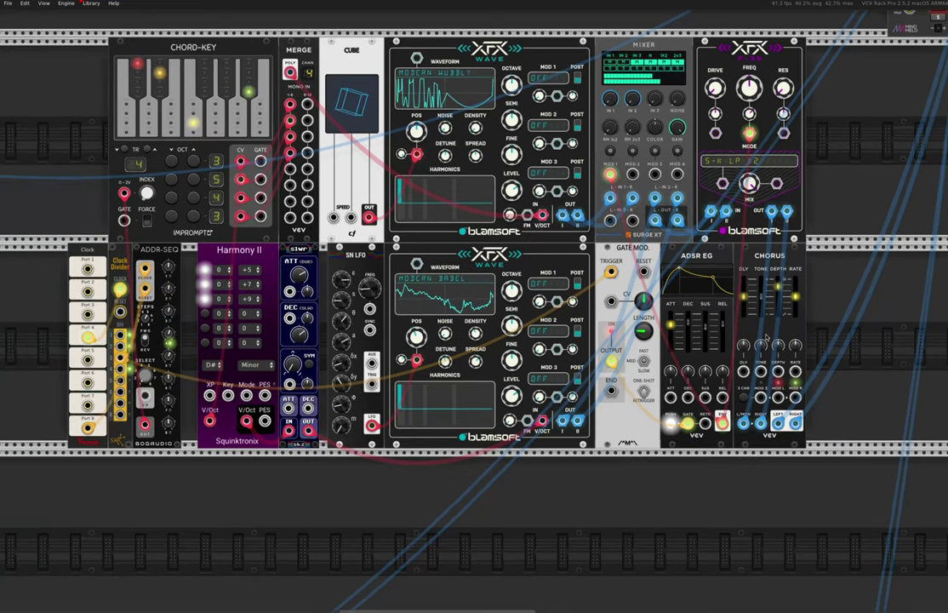
scroll(770, 332, "up", 3)
scroll(770, 333, "right", 5)
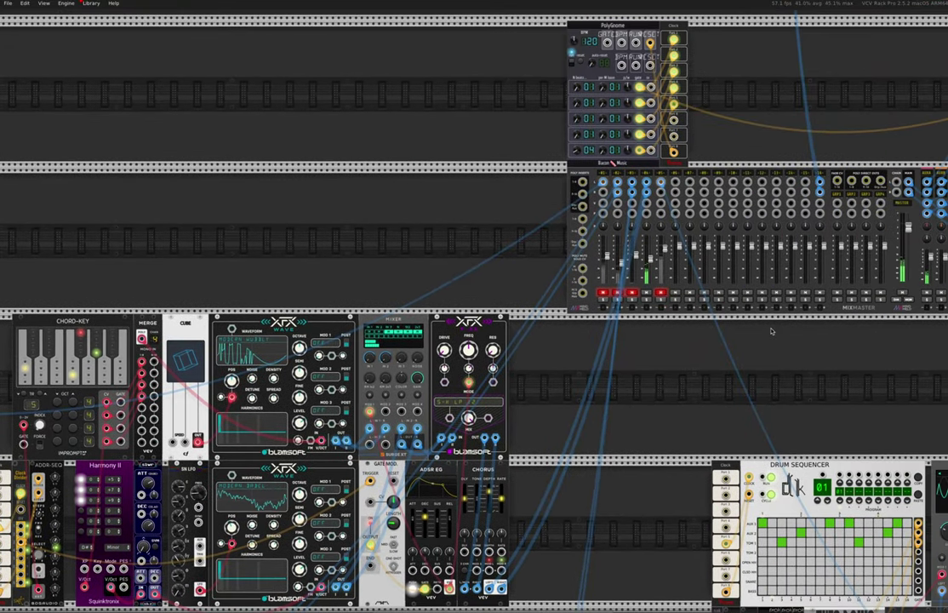
scroll(770, 333, "right", 5)
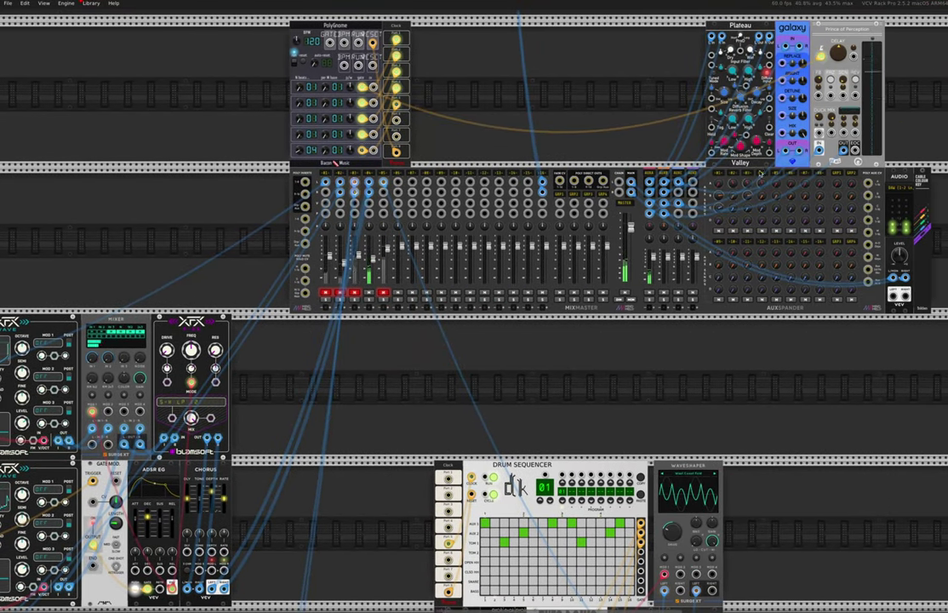
mouse_move(765, 185)
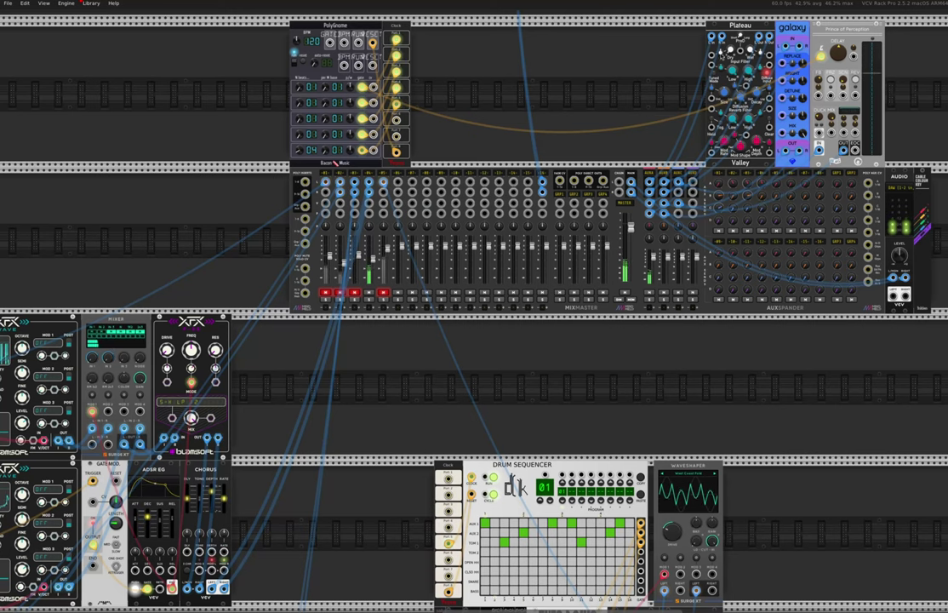
mouse_move(735, 99)
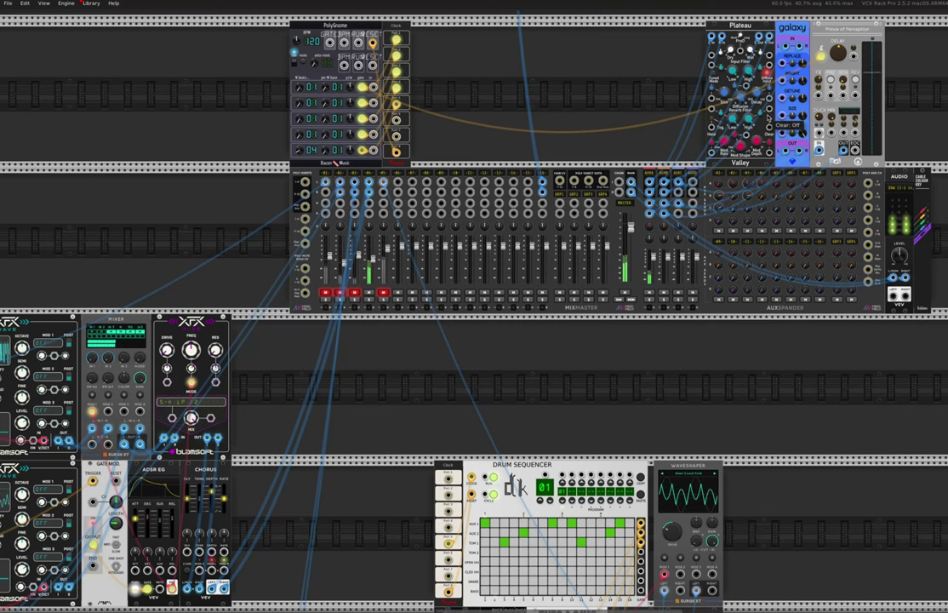
mouse_move(755, 126)
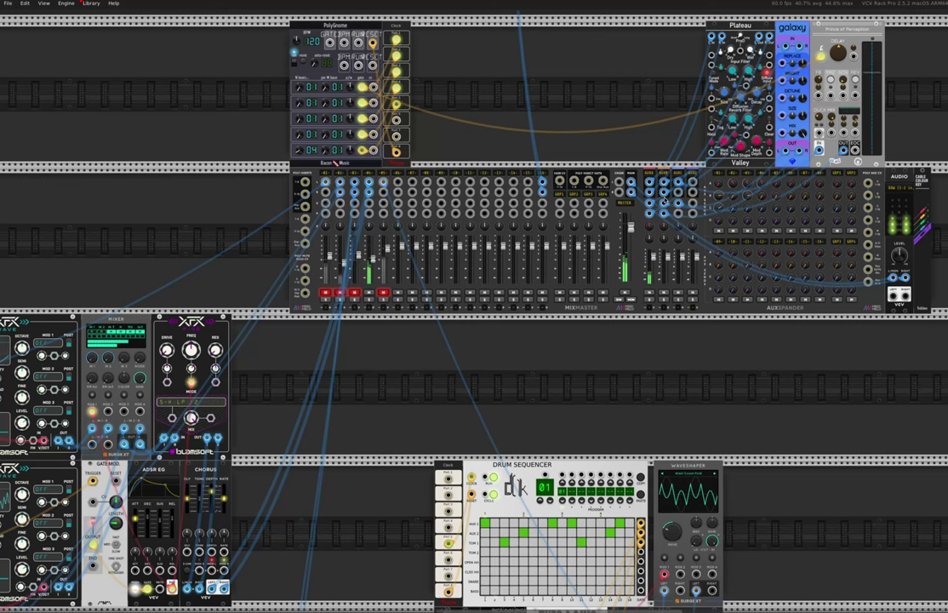
scroll(424, 338, "left", 8)
scroll(424, 338, "down", 4)
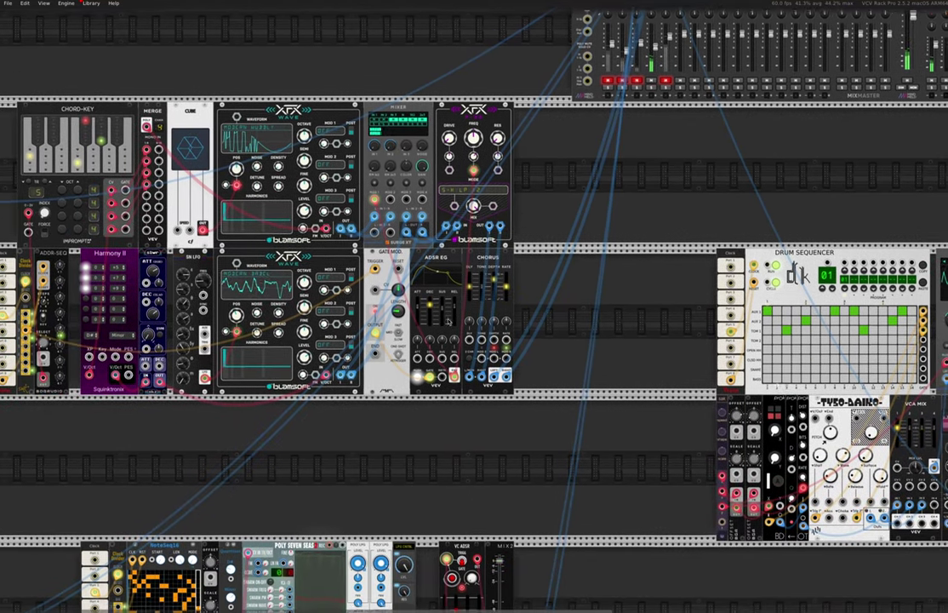
scroll(449, 322, "up", 1)
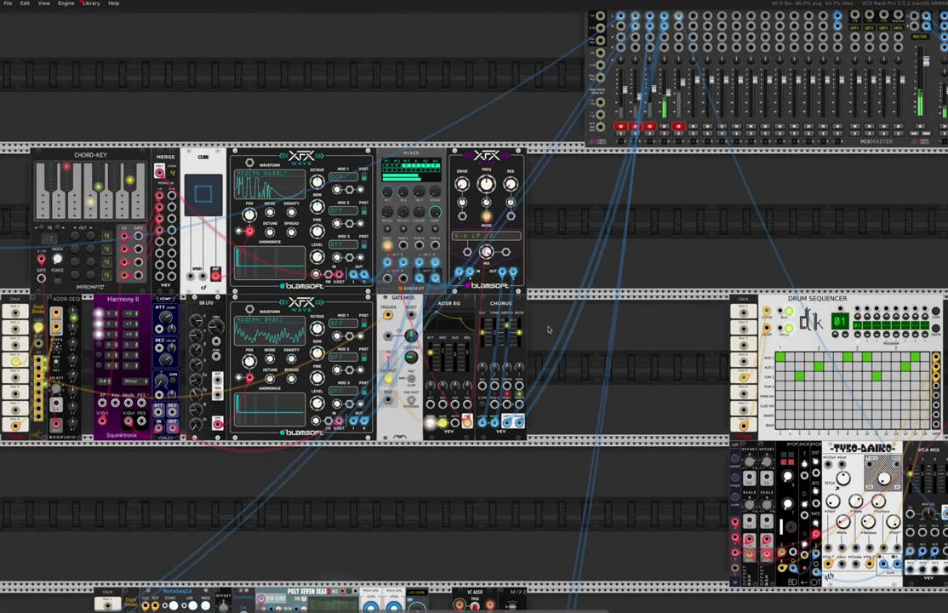
scroll(536, 330, "left", 5)
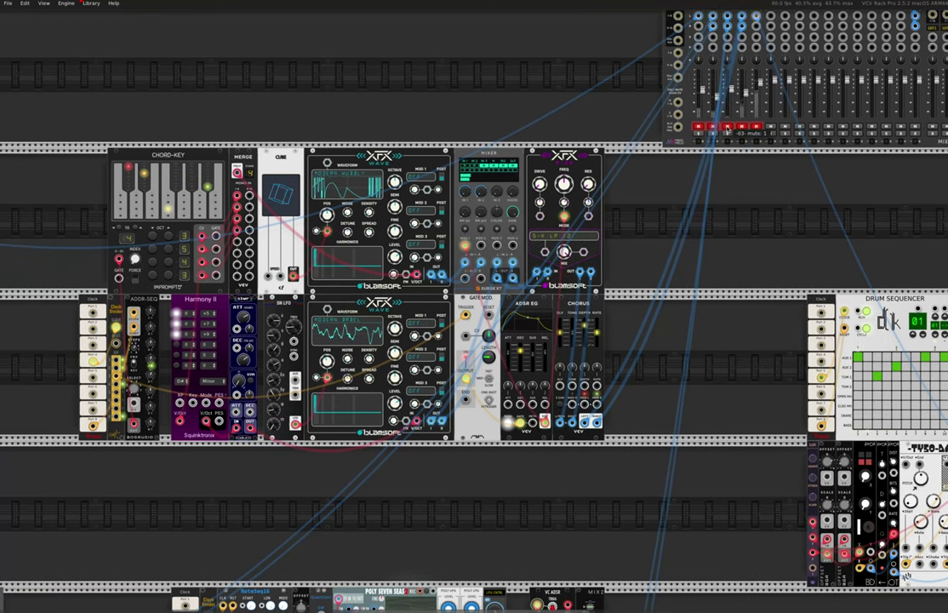
- Bring the NoteSeq16 row into view and unplug the ADSR cable from MIX2's Level jack
scroll(652, 226, "down", 8)
scroll(276, 165, "down", 1)
scroll(282, 161, "up", 5, "ctrl")
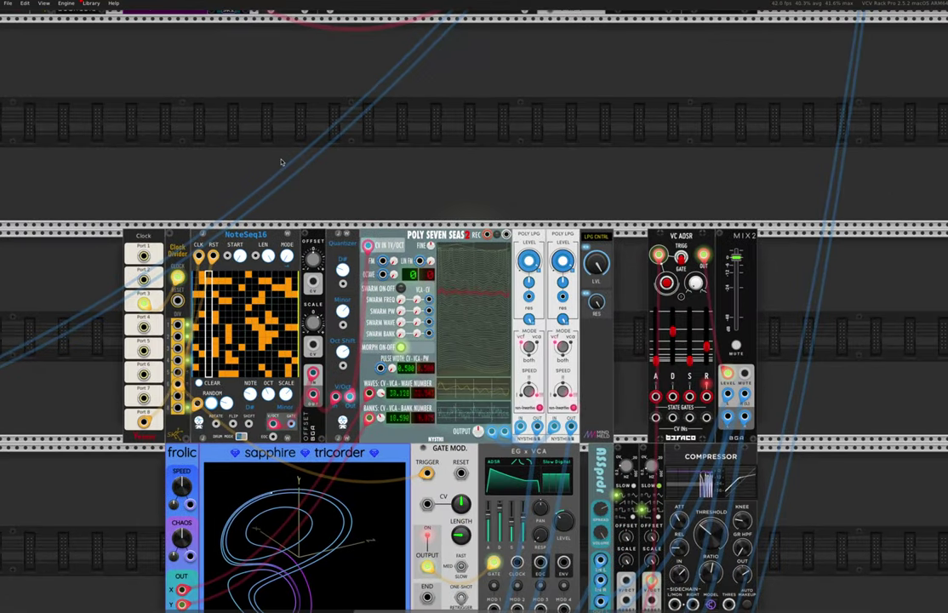
scroll(308, 158, "down", 1)
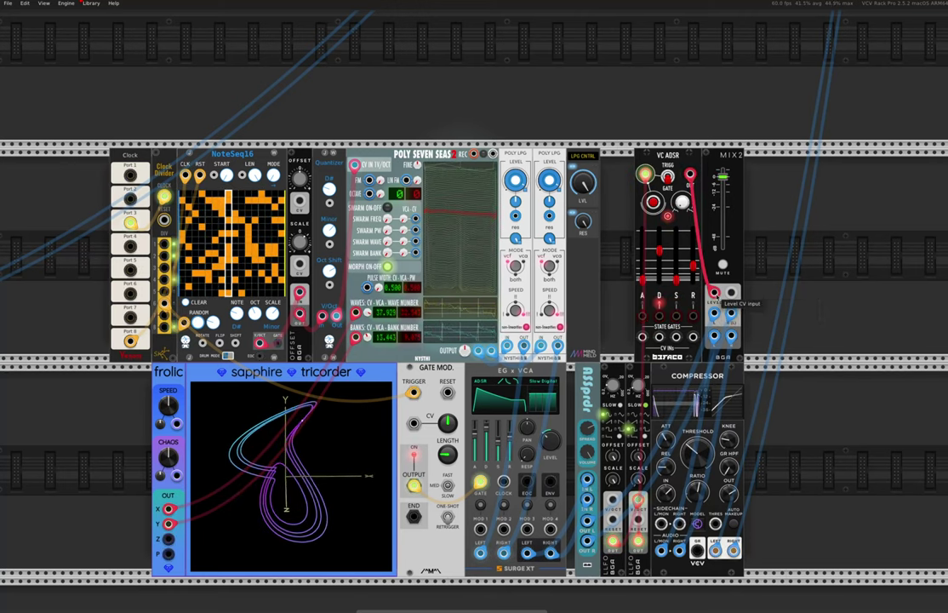
left_click_drag(715, 292, 777, 288)
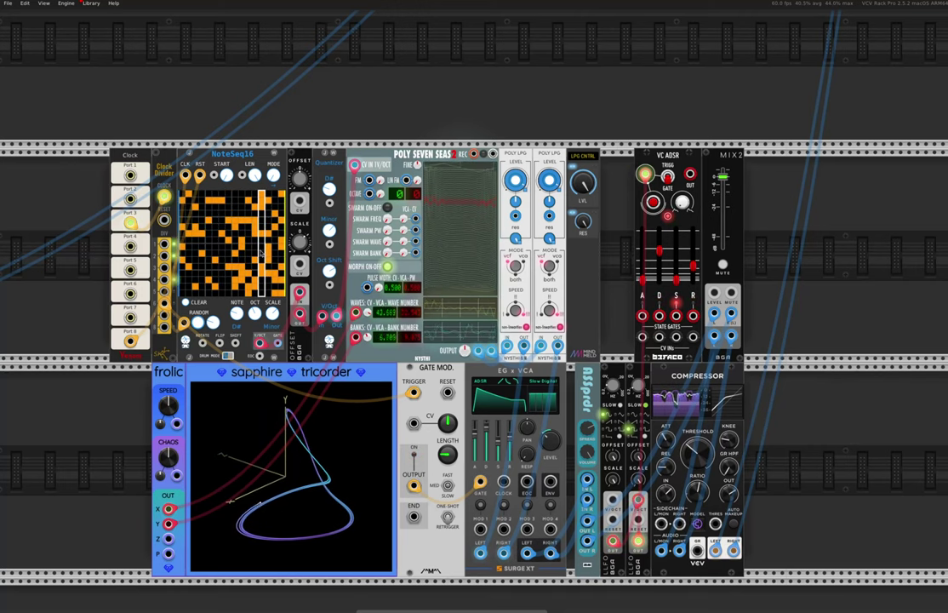
- Change NoteSeq16's Polyphony channels setting to Monophonic
right_click(230, 159)
mouse_move(267, 272)
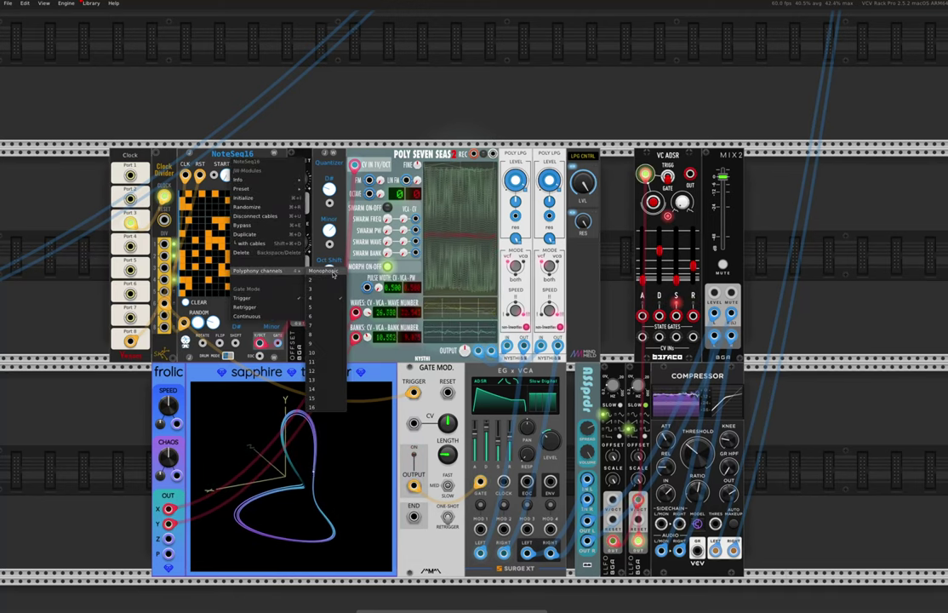
left_click(325, 309)
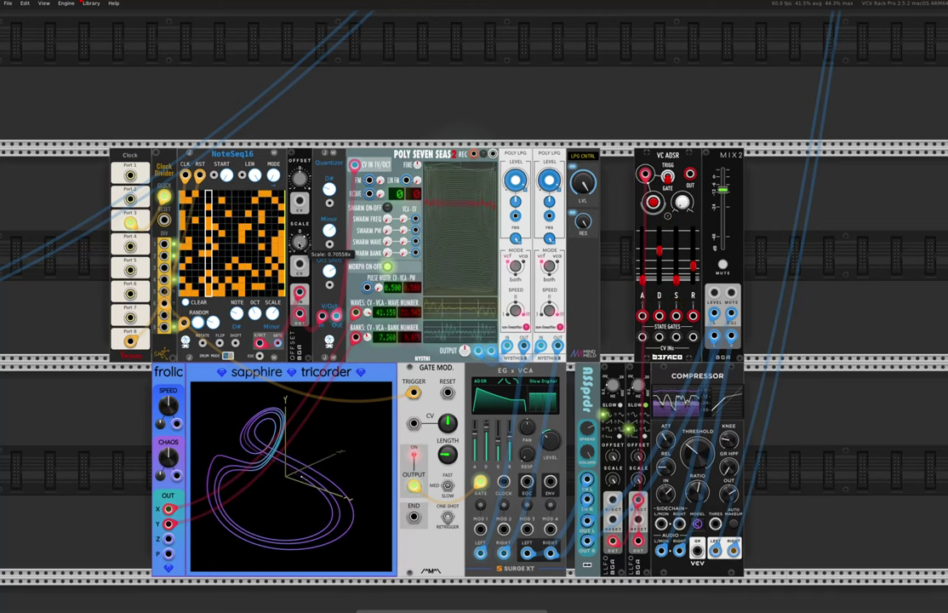
mouse_move(300, 243)
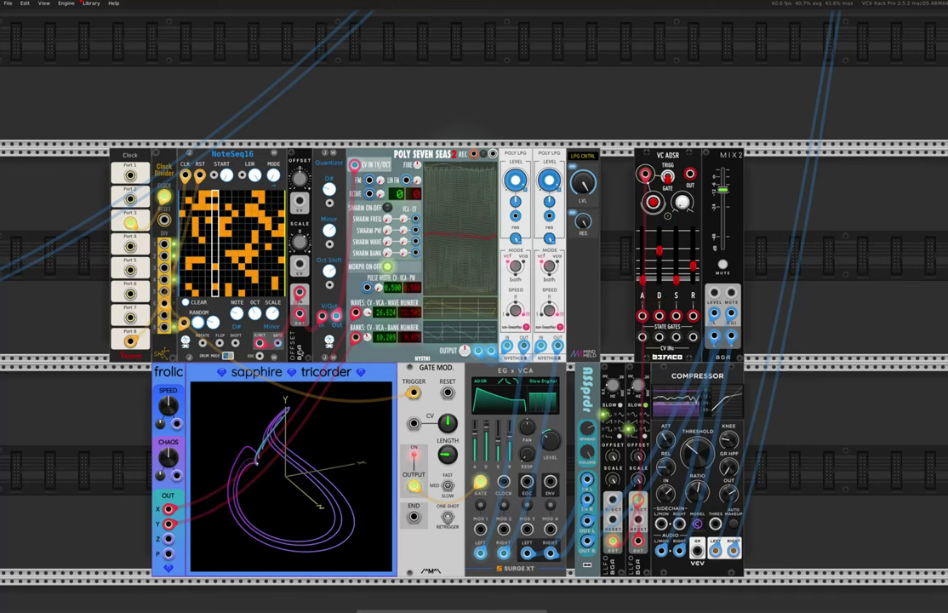
mouse_move(322, 318)
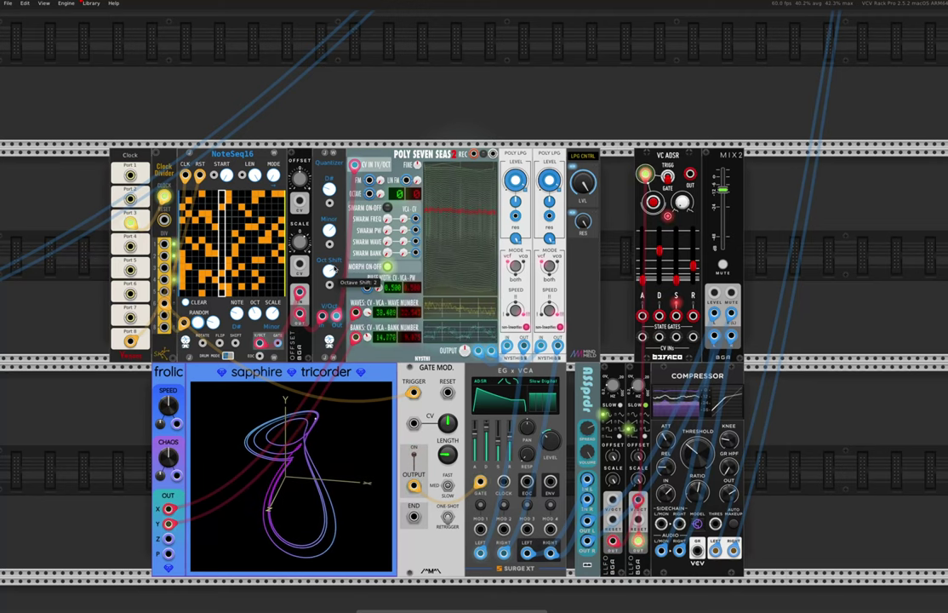
mouse_move(300, 294)
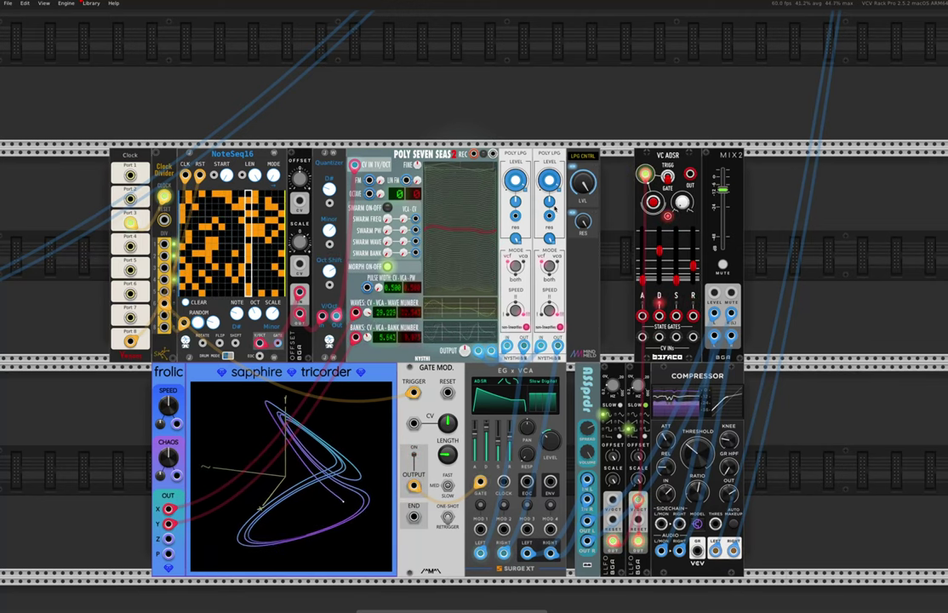
- Cable Frolic's Y output to Poly Seven Seas' BANKS CV, and VC ADSR OUT to MIX2's Level input
scroll(316, 429, "down", 2)
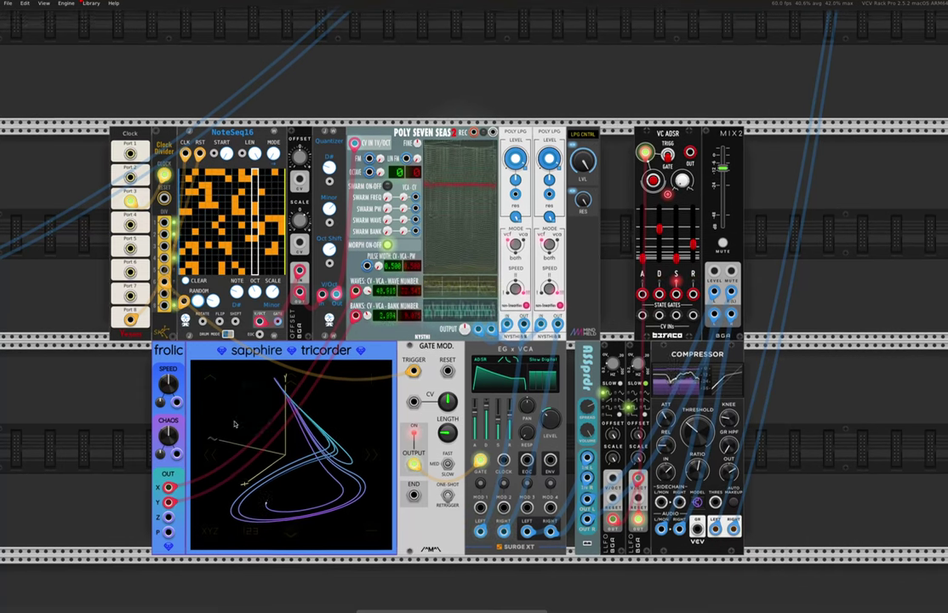
mouse_move(249, 466)
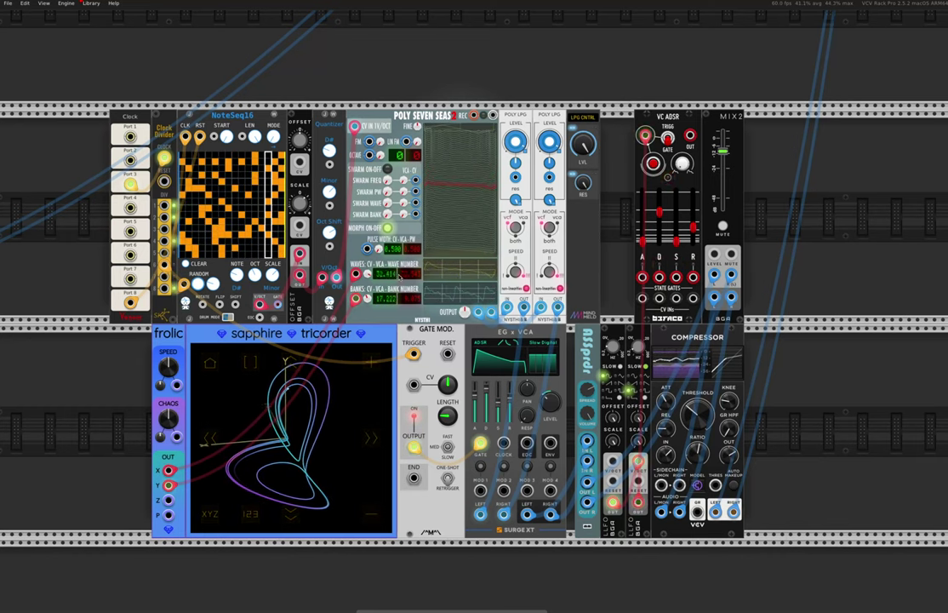
left_click_drag(168, 485, 357, 299)
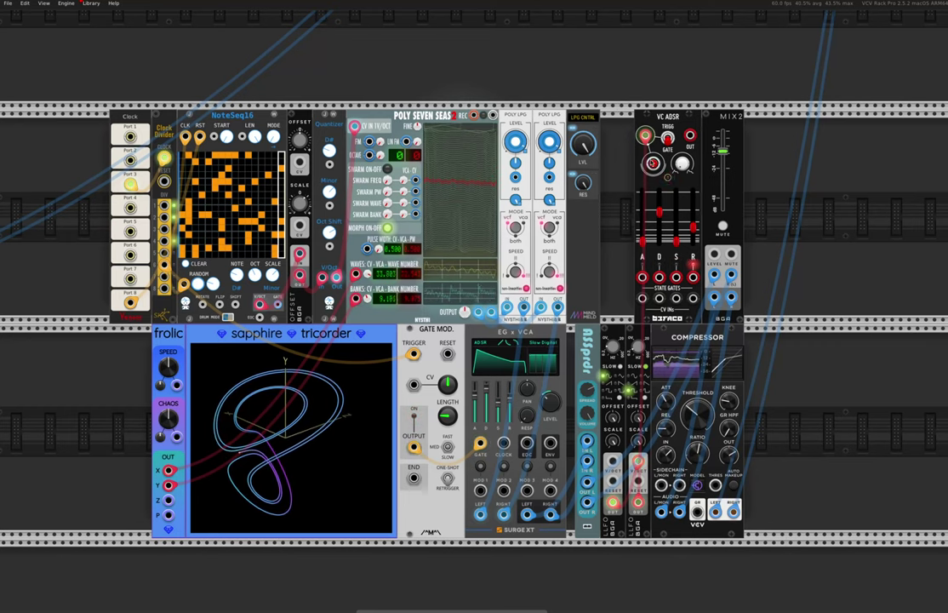
left_click_drag(691, 156, 714, 254)
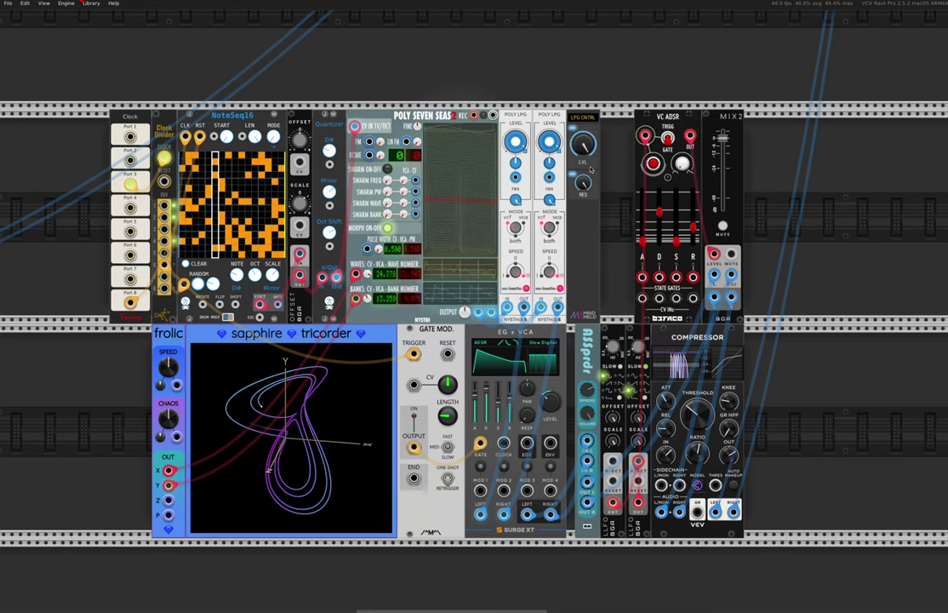
- Turn the LPG CNTRL level down to about 0.69 and pull the cable off the VC ADSR output
left_click_drag(583, 146, 582, 155)
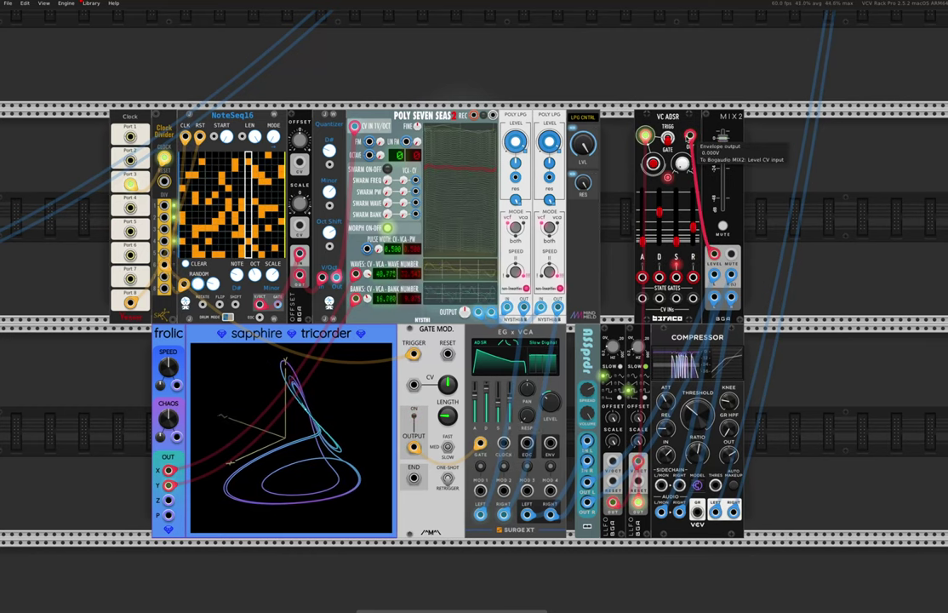
mouse_move(689, 136)
left_mouse_down()
mouse_move(730, 129)
mouse_move(767, 149)
mouse_move(689, 137)
left_mouse_up()
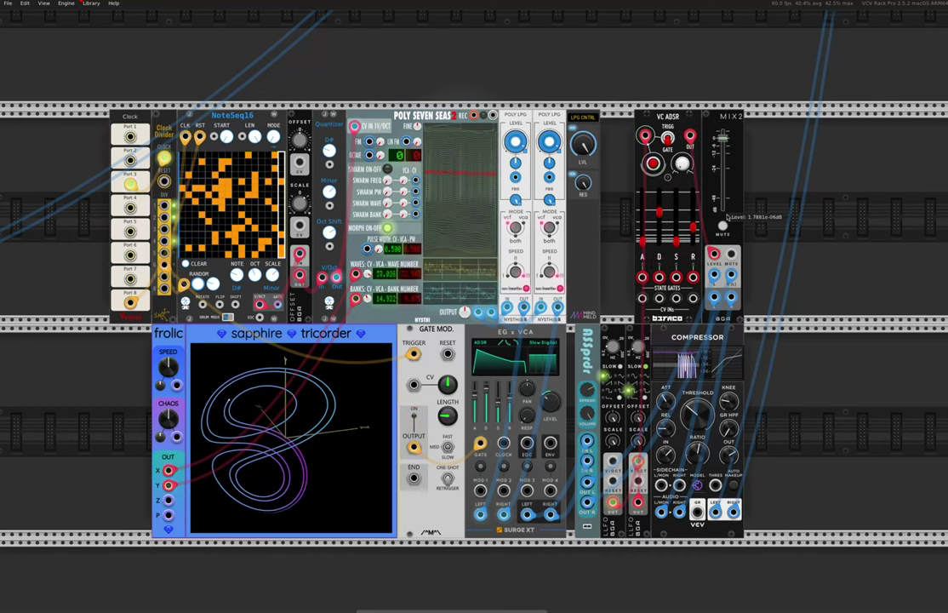
mouse_move(662, 241)
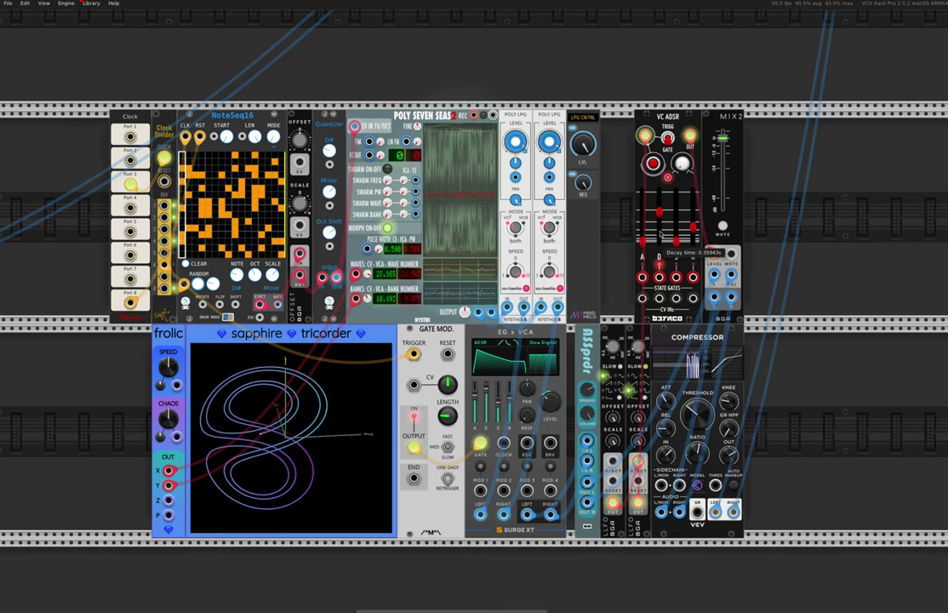
mouse_move(702, 457)
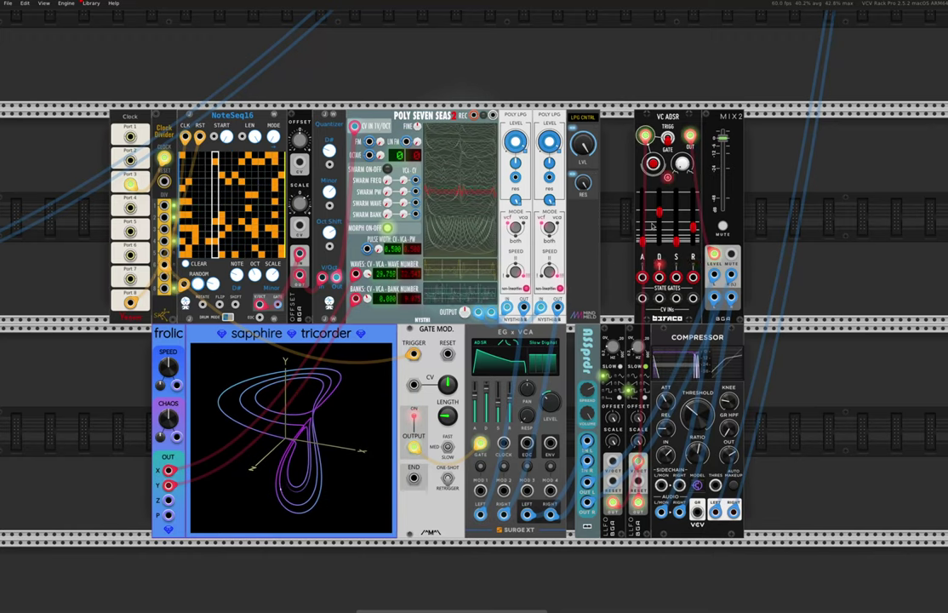
scroll(622, 221, "down", 5)
scroll(664, 166, "down", 5)
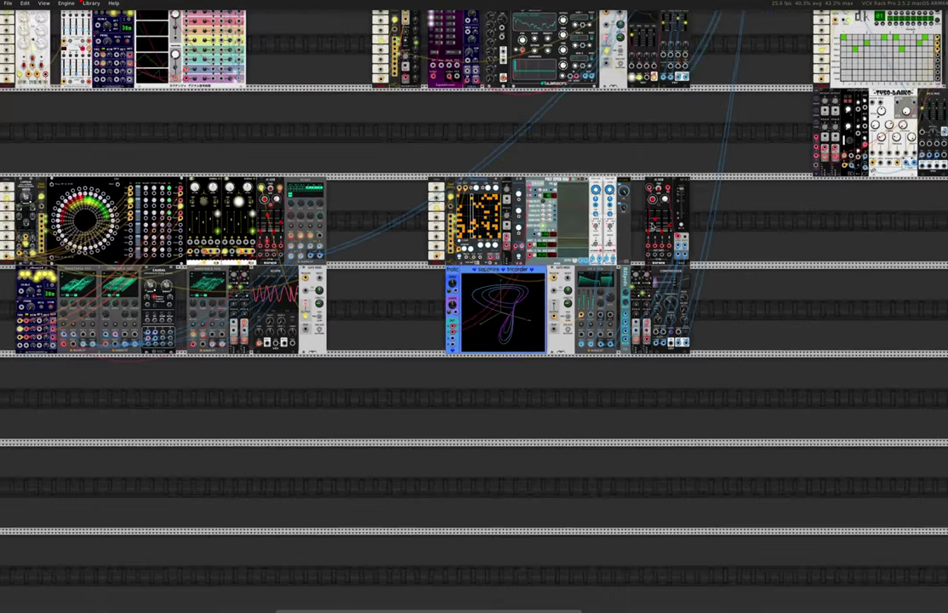
scroll(664, 165, "up", 5)
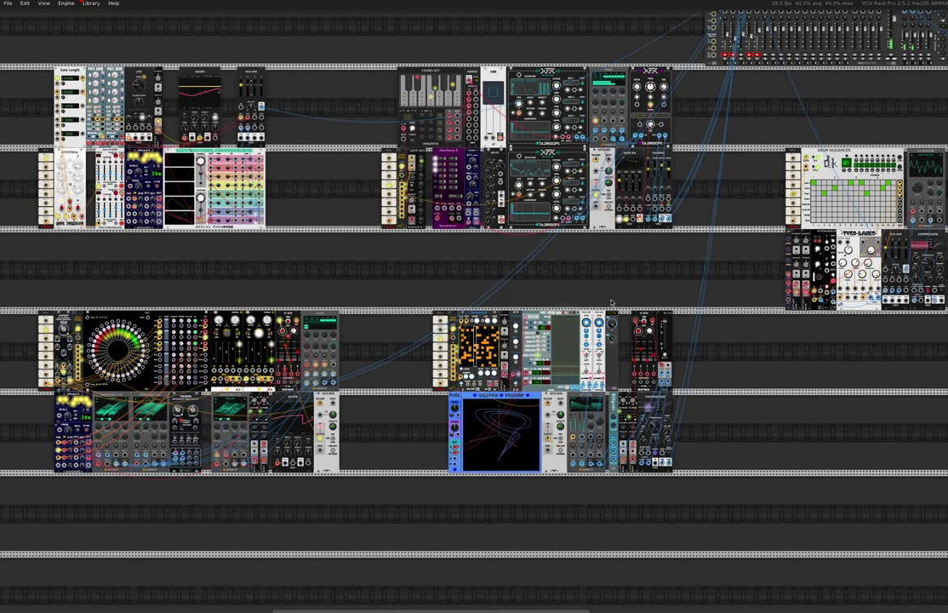
scroll(597, 282, "up", 2)
scroll(597, 282, "left", 1)
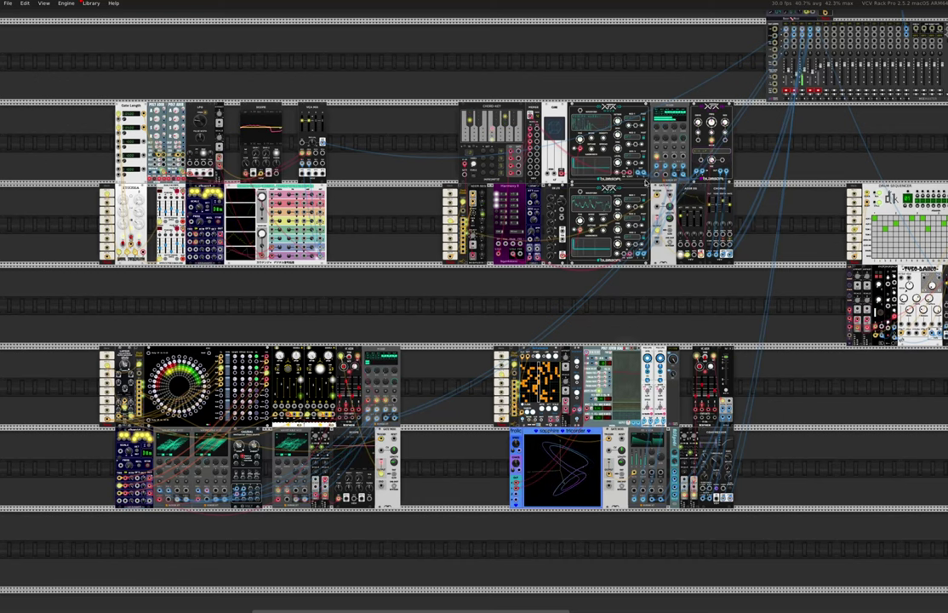
scroll(474, 306, "right", 1)
scroll(638, 186, "right", 5)
scroll(637, 186, "up", 2)
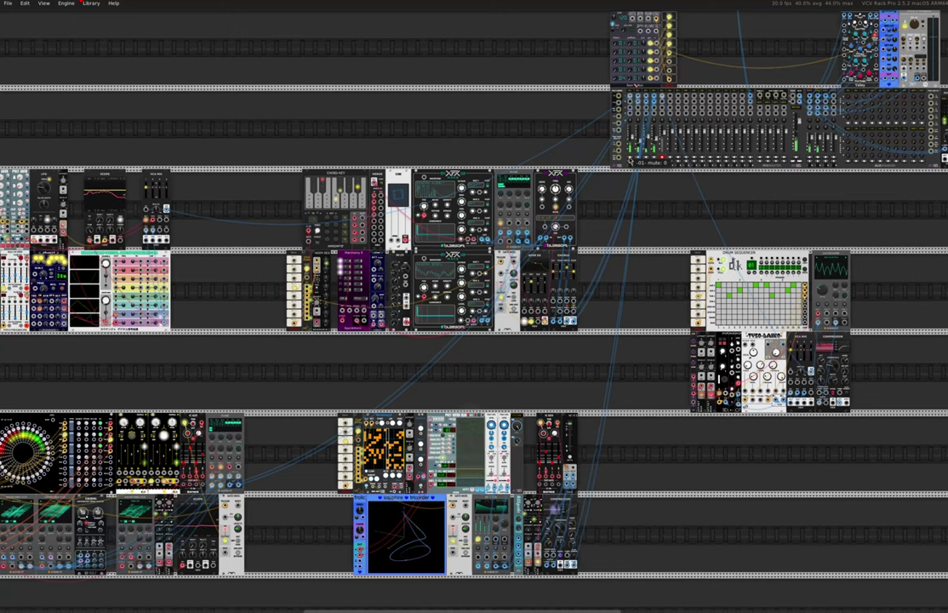
scroll(676, 238, "right", 3)
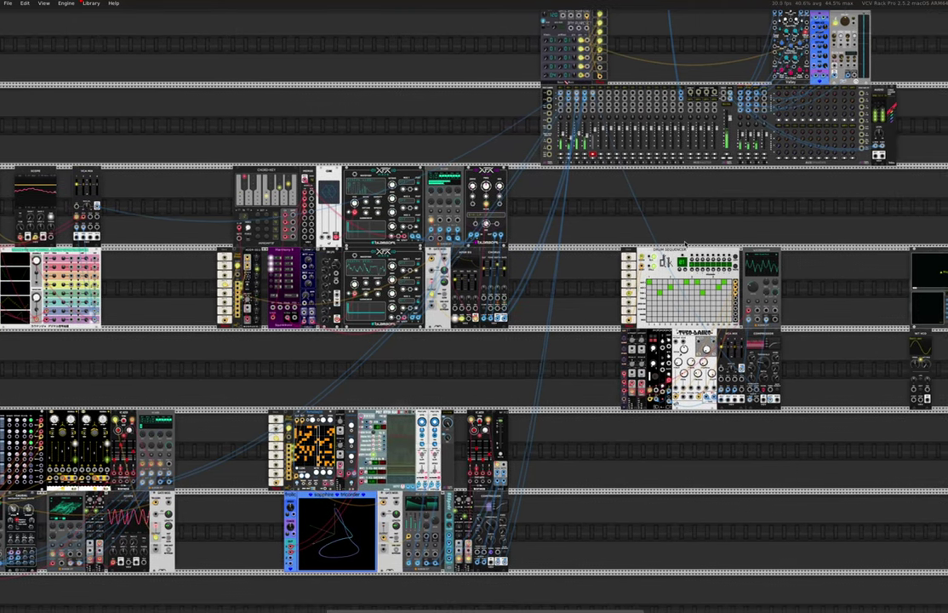
scroll(685, 244, "right", 2)
scroll(679, 240, "left", 2)
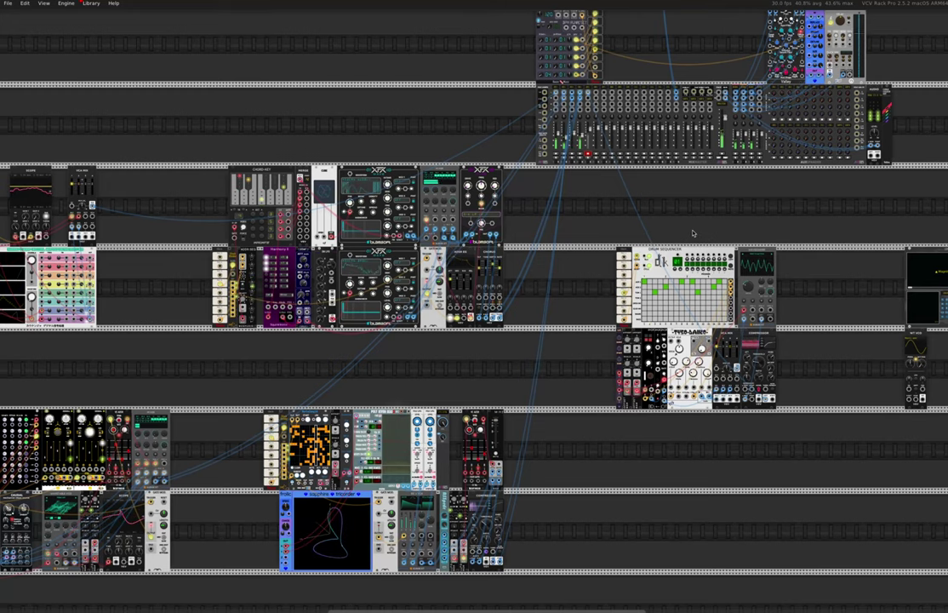
scroll(692, 232, "up", 5)
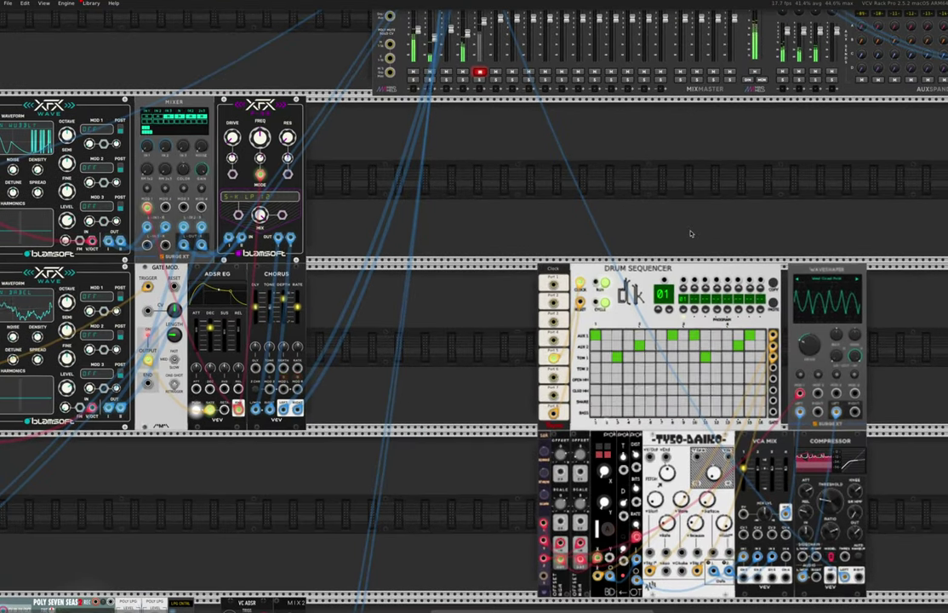
- Push the Waveshaper drive up for heavy folding, then settle it near -11.48 dB on West Coast Fold
scroll(623, 194, "up", 1)
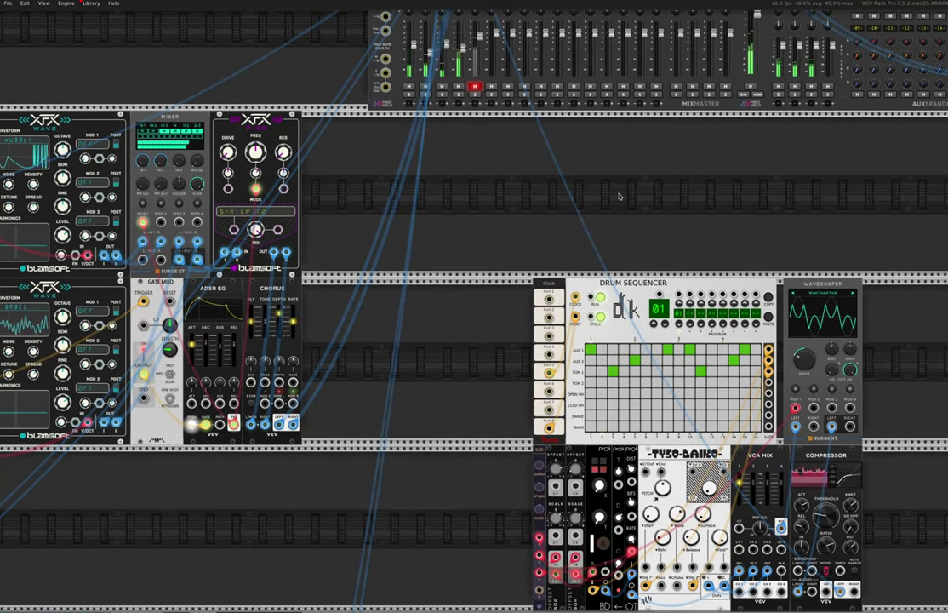
scroll(619, 196, "up", 3)
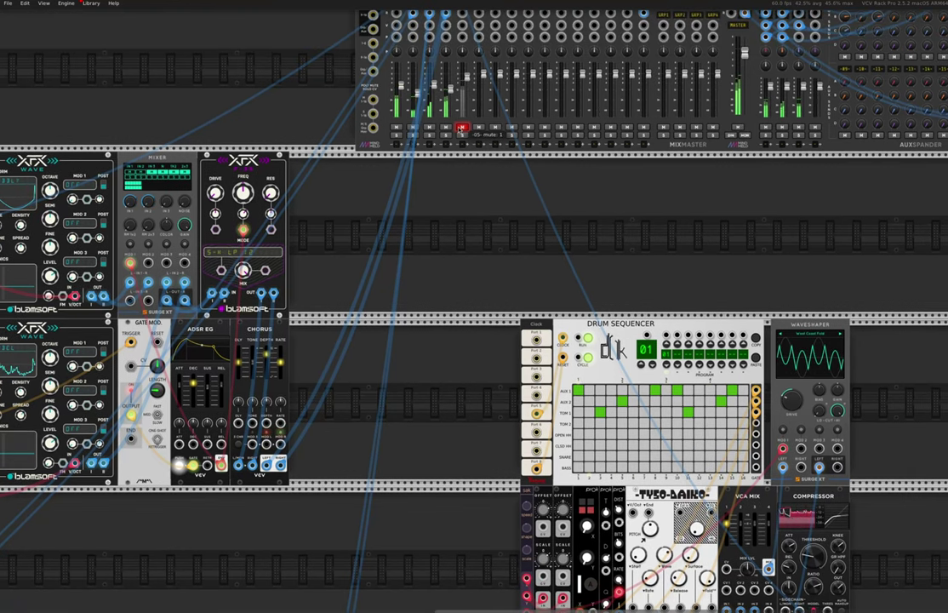
scroll(620, 196, "down", 3)
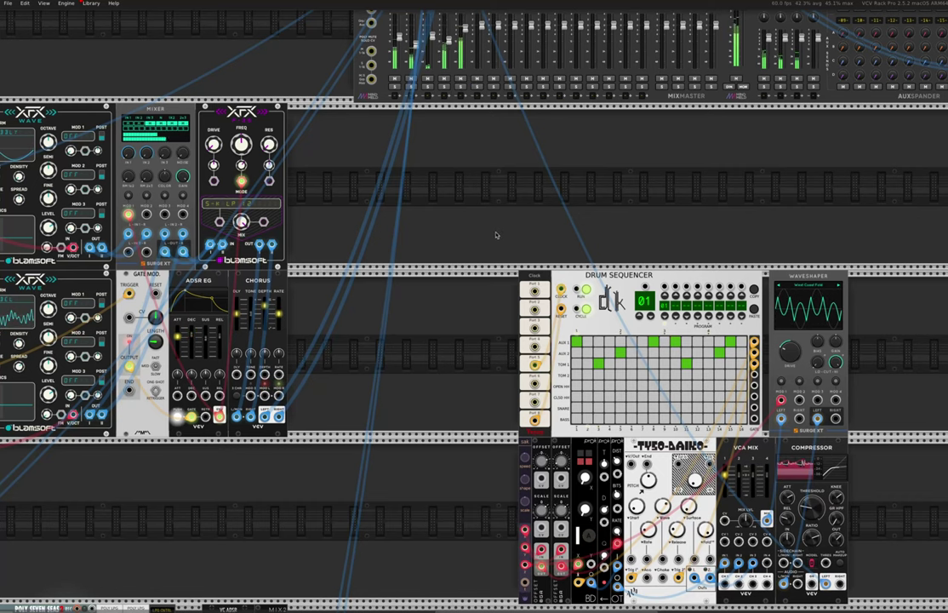
scroll(494, 234, "down", 6)
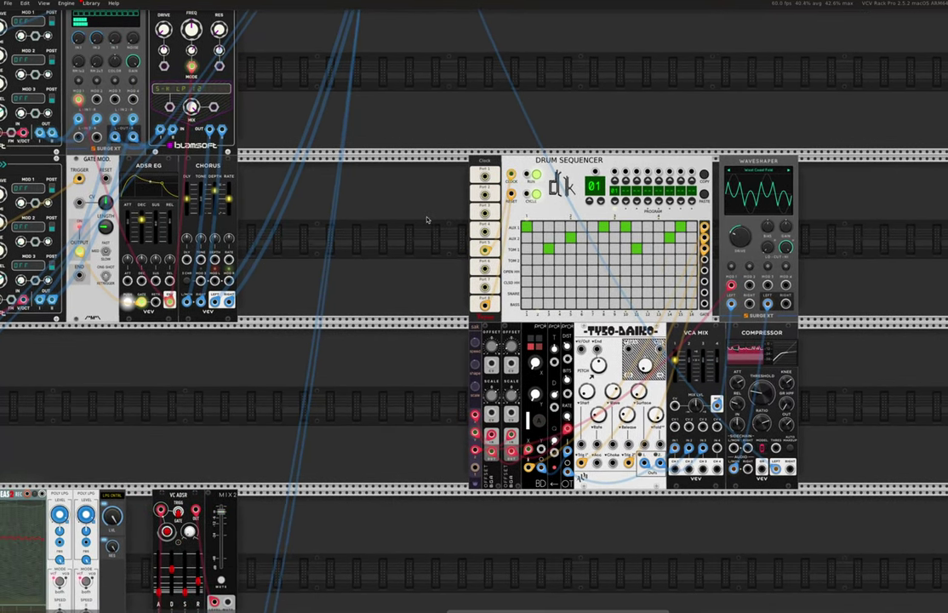
scroll(426, 219, "right", 3)
scroll(425, 220, "up", 1)
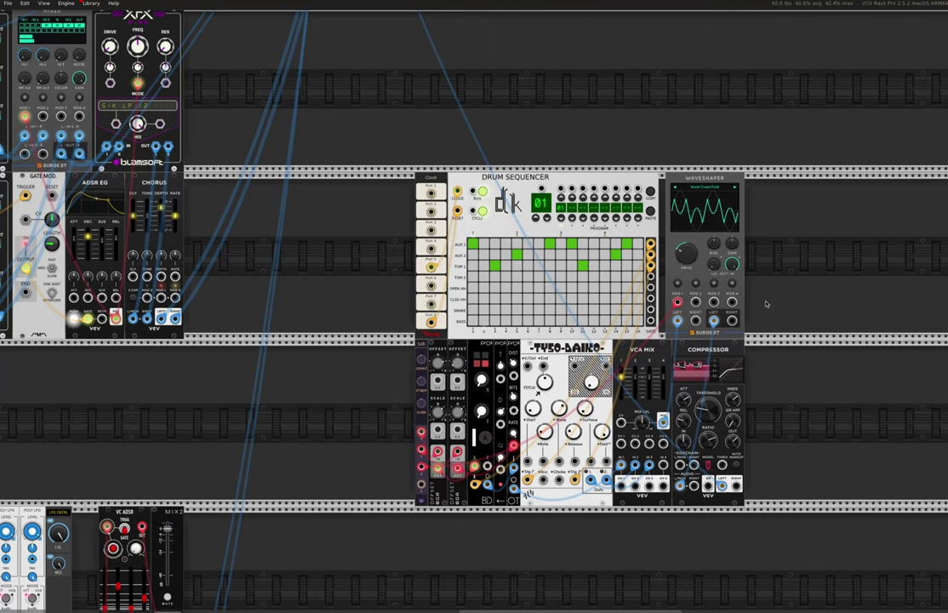
scroll(574, 277, "up", 3)
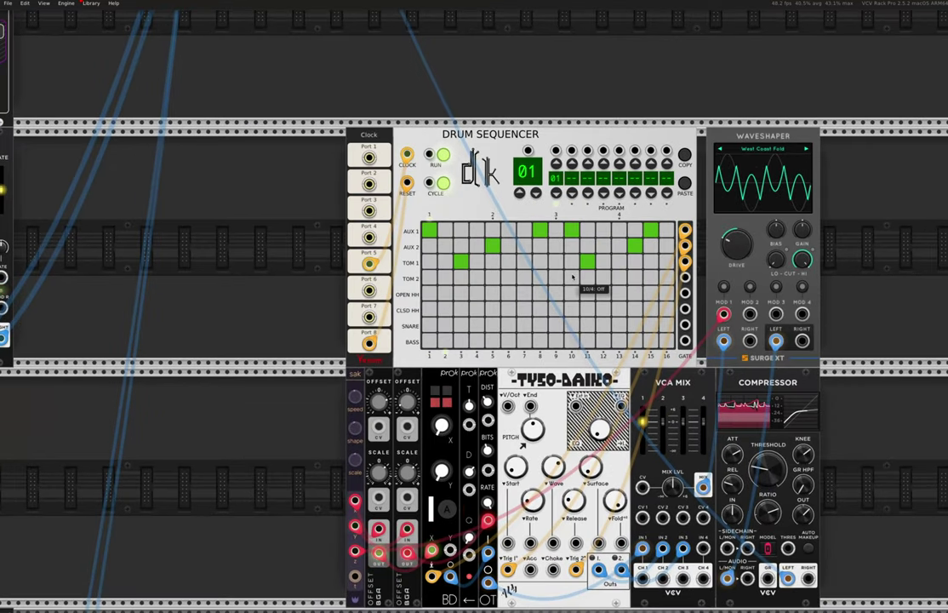
left_click_drag(735, 253, 736, 213)
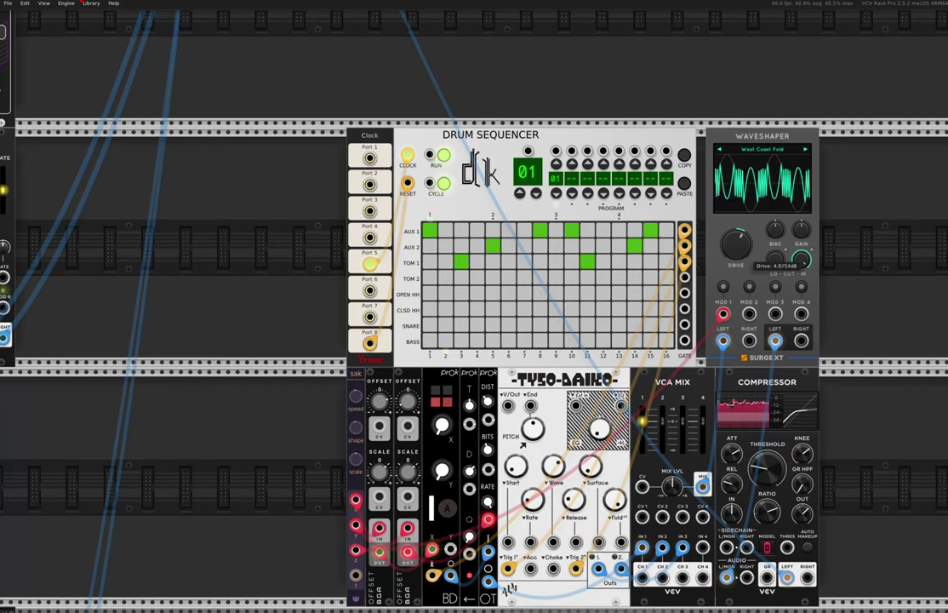
left_click_drag(735, 204, 735, 294)
left_click_drag(735, 249, 735, 246)
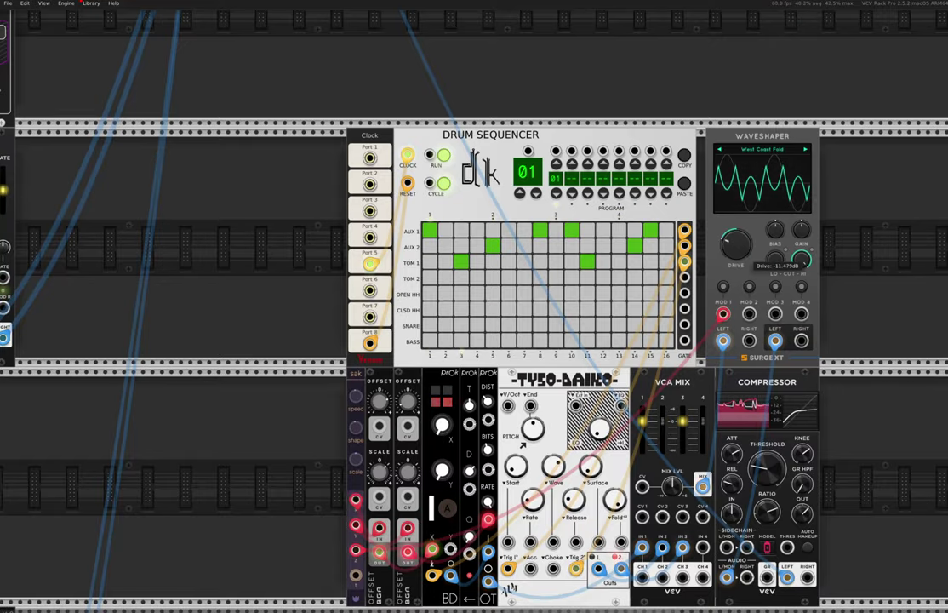
scroll(355, 239, "up", 5)
scroll(355, 239, "down", 3)
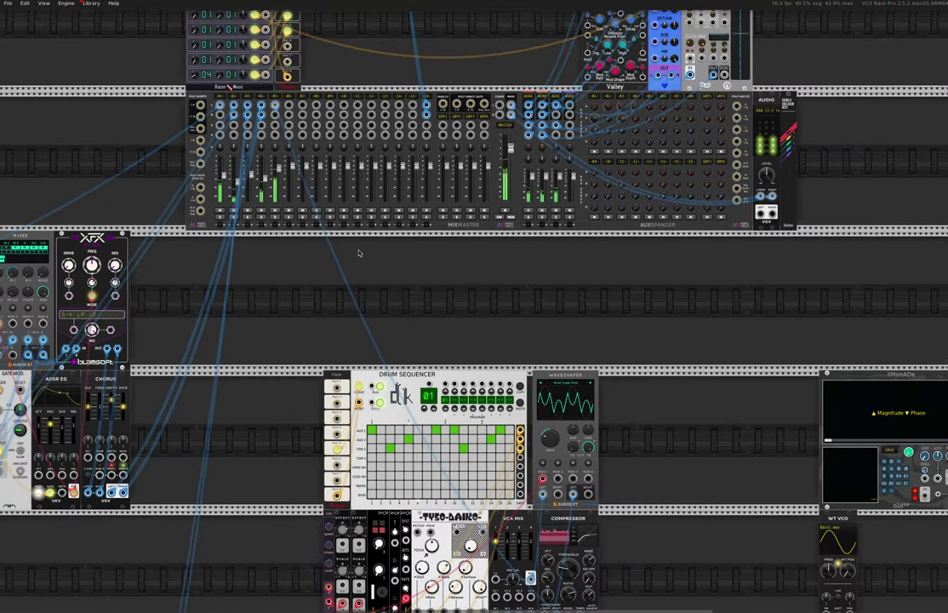
scroll(355, 239, "up", 4)
scroll(361, 252, "up", 1)
scroll(361, 252, "left", 2)
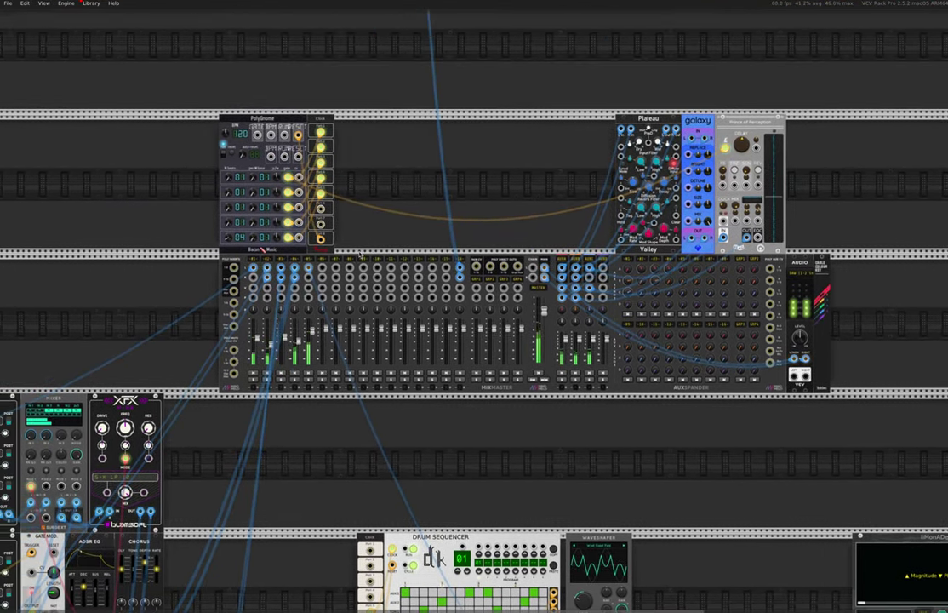
scroll(360, 267, "down", 7)
scroll(362, 268, "left", 12)
scroll(363, 265, "down", 7)
scroll(363, 266, "left", 11)
scroll(362, 267, "up", 3)
scroll(362, 267, "up", 3)
scroll(362, 266, "left", 2)
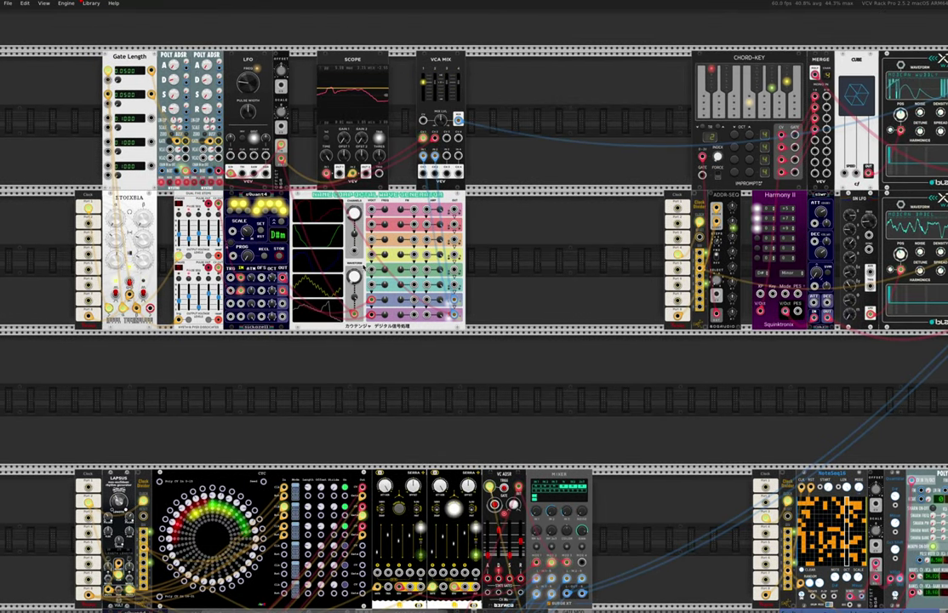
scroll(498, 319, "down", 5)
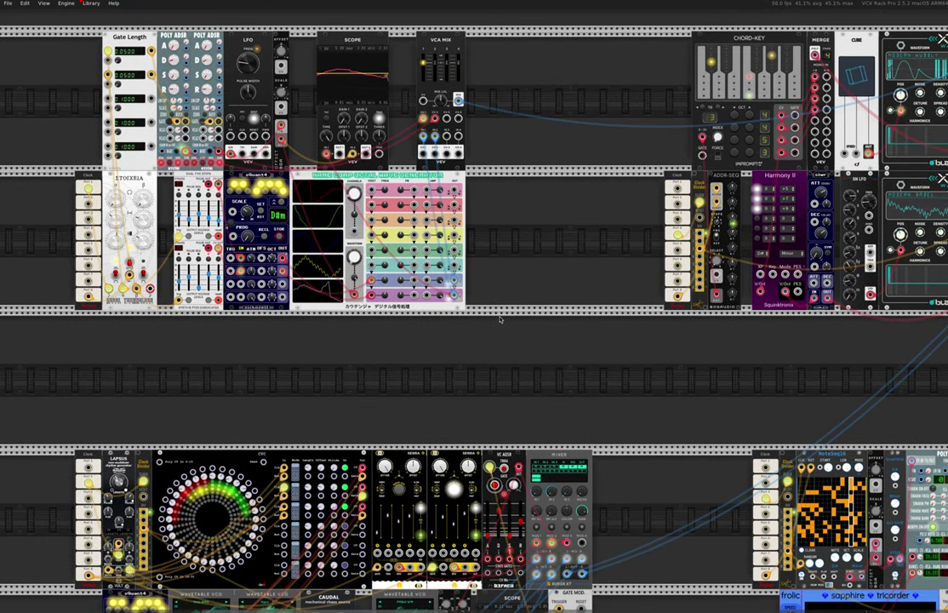
scroll(526, 293, "right", 15)
scroll(525, 293, "right", 20)
scroll(526, 292, "up", 5)
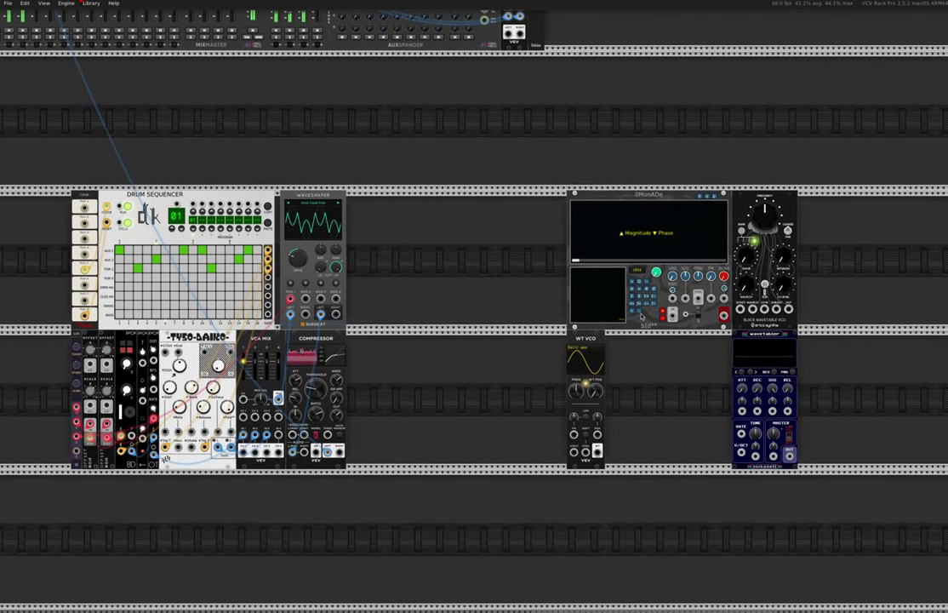
scroll(640, 315, "up", 3)
scroll(641, 315, "right", 2)
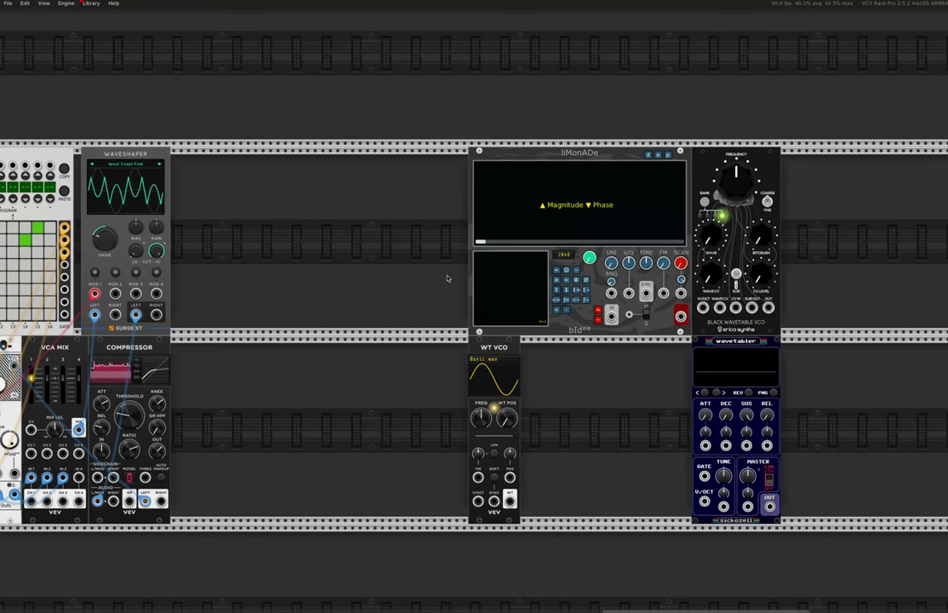
scroll(423, 290, "left", 10)
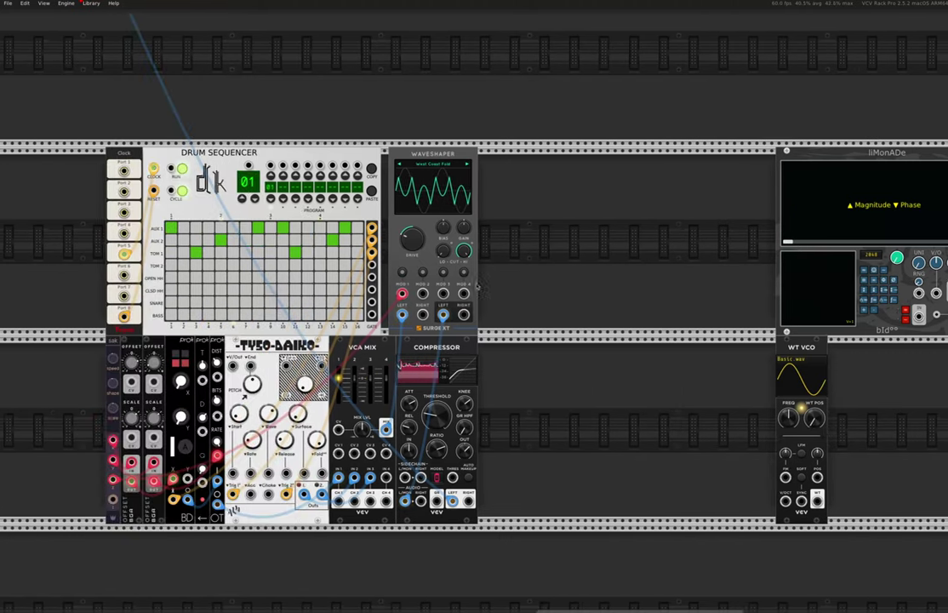
scroll(348, 271, "down", 3)
scroll(348, 271, "up", 10)
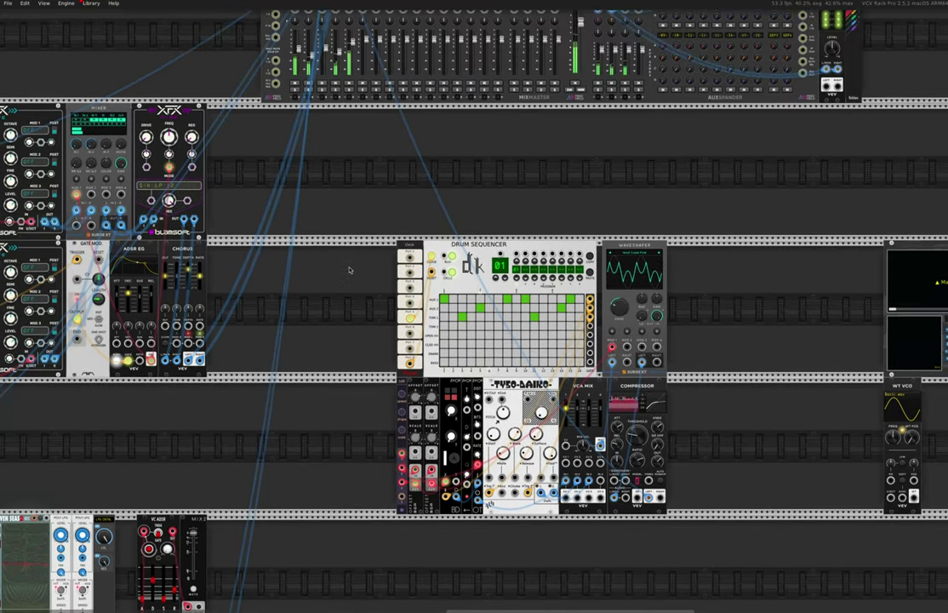
scroll(348, 271, "down", 1)
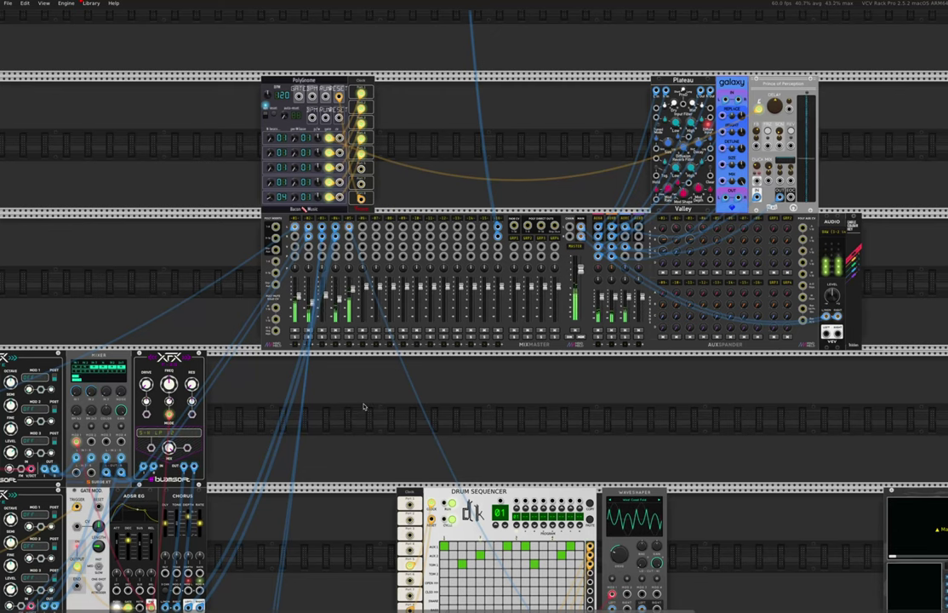
scroll(363, 407, "down", 5)
scroll(363, 407, "left", 8)
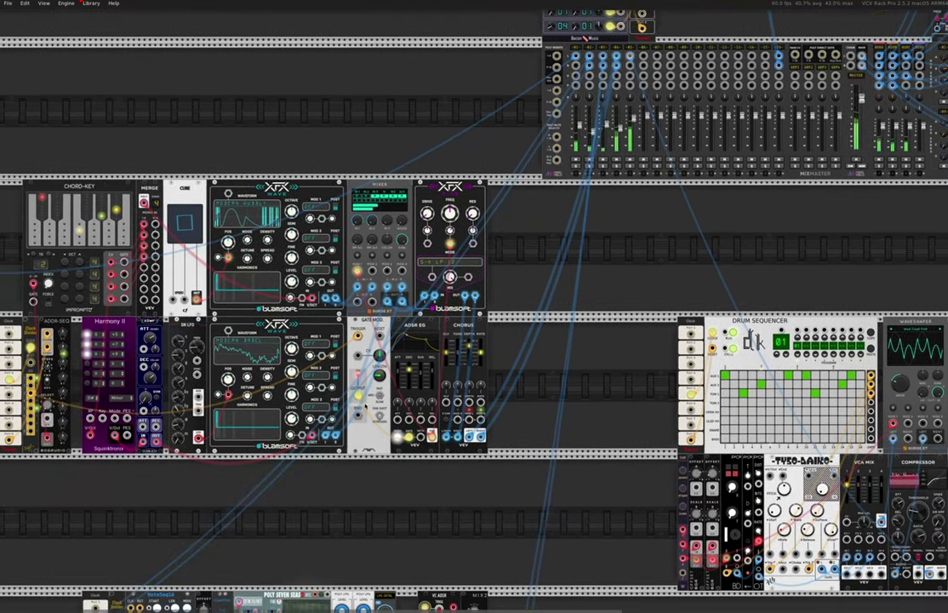
scroll(474, 324, "down", 1)
scroll(474, 323, "left", 1)
scroll(369, 406, "down", 5)
scroll(369, 405, "left", 10)
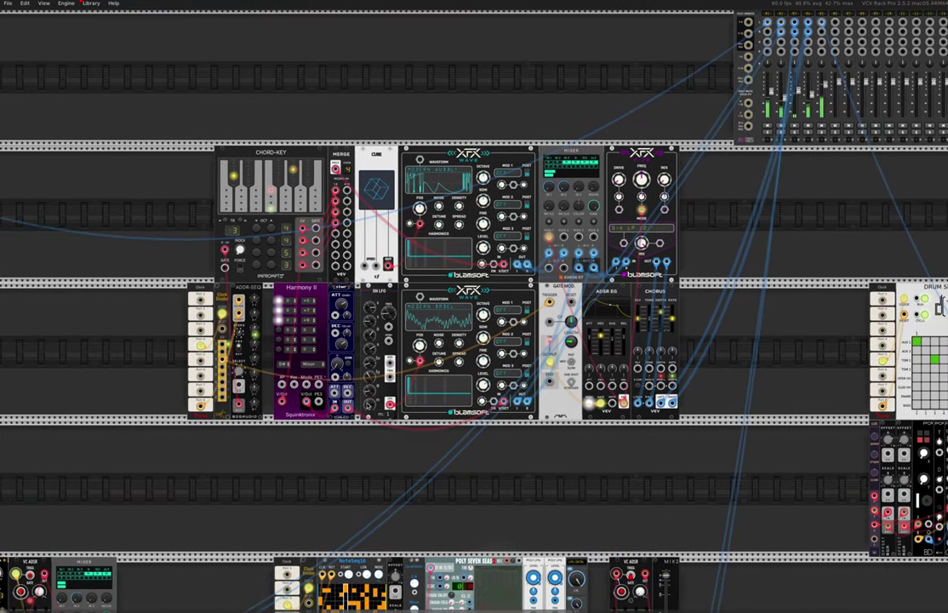
scroll(369, 406, "down", 6)
scroll(369, 406, "left", 7)
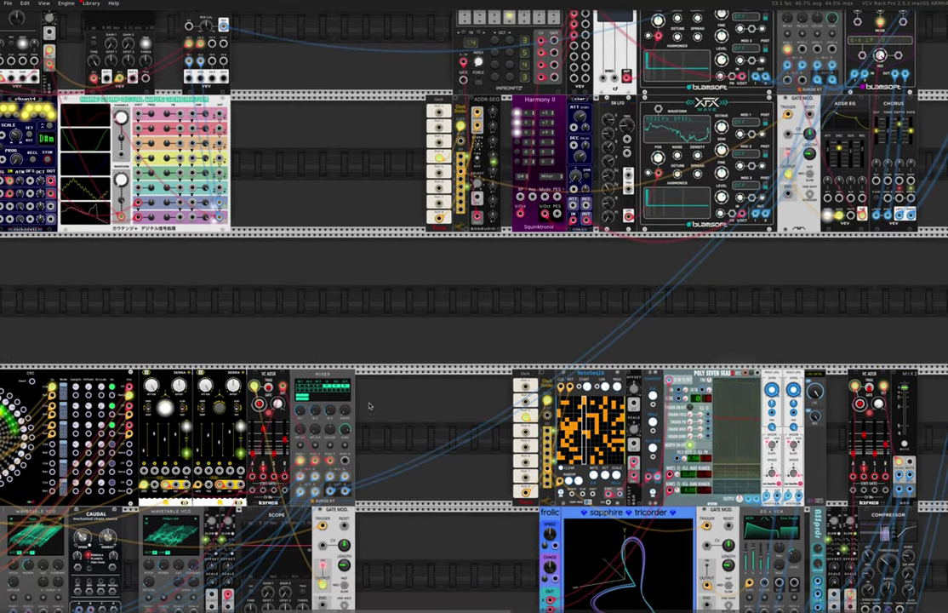
scroll(373, 406, "up", 8)
scroll(373, 406, "left", 3)
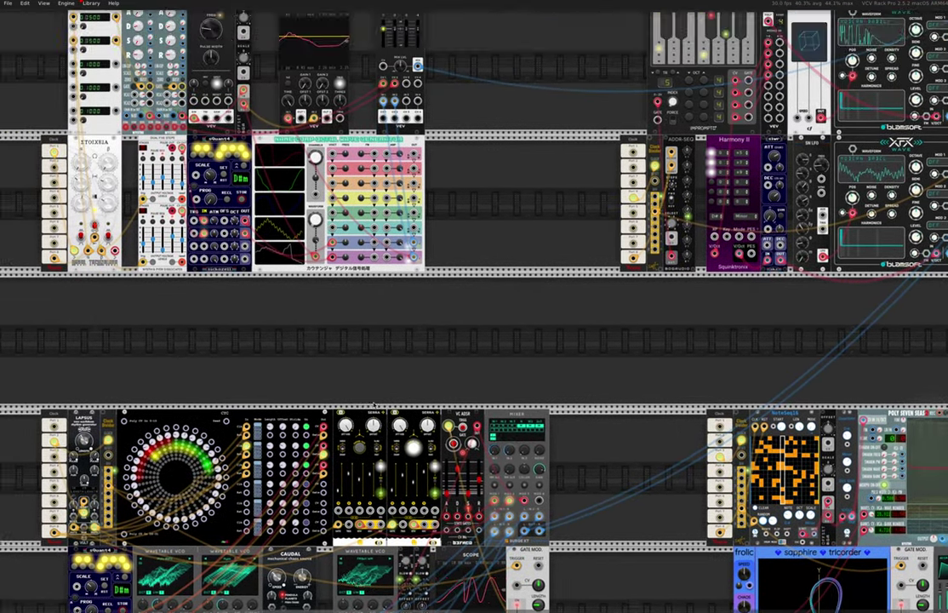